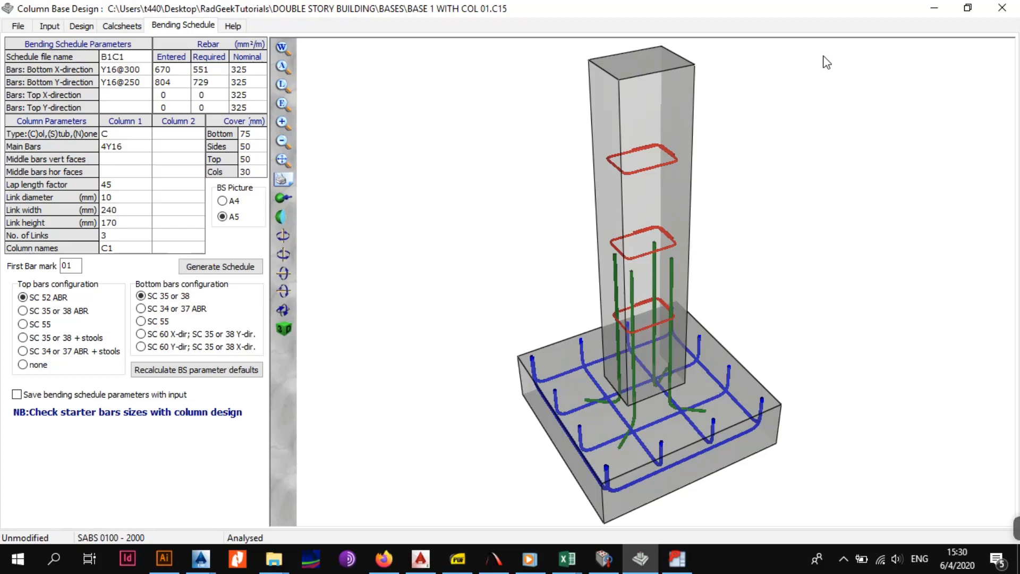
Switch to the TUTORIAL LAYOUTS drawing in AutoCAD and examine the positions and labels of columns C01 to C04 on the load takedown plans
mouse_move(198, 570)
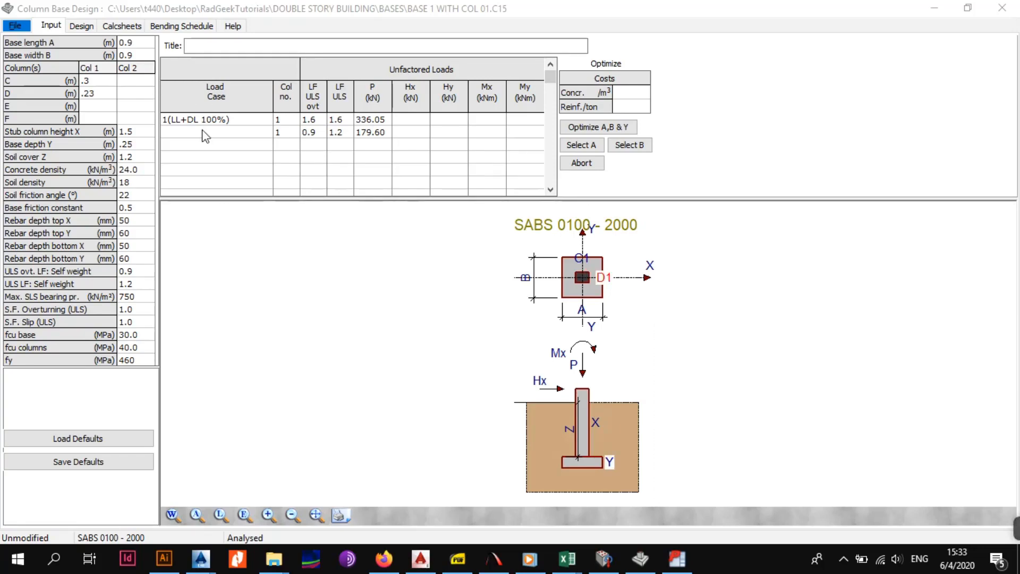
mouse_move(201, 562)
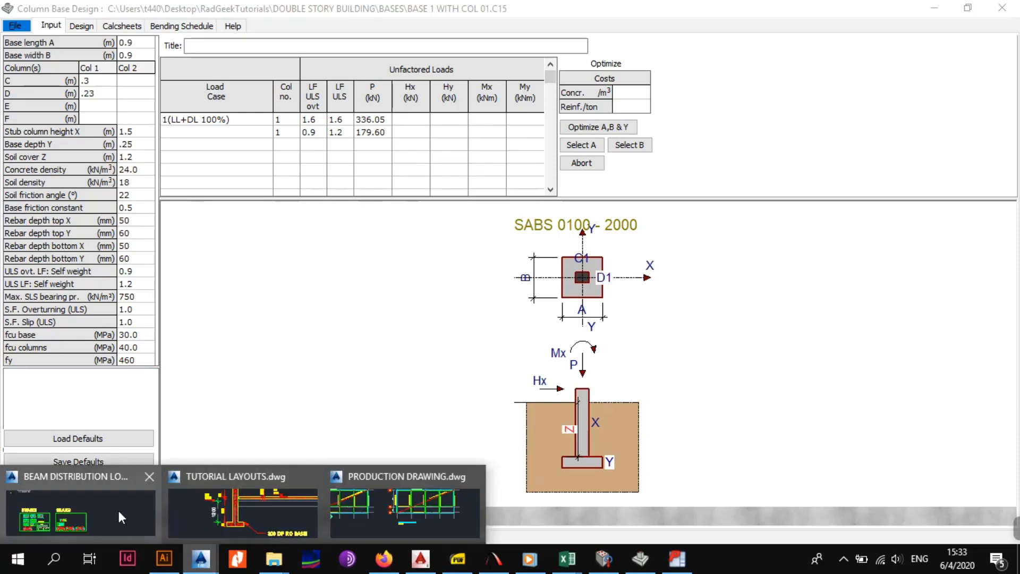
left_click(206, 507)
scroll(369, 317, "down", 8)
left_click_drag(369, 316, 340, 323)
scroll(340, 323, "down", 9)
left_click_drag(412, 239, 396, 234)
scroll(396, 234, "up", 10)
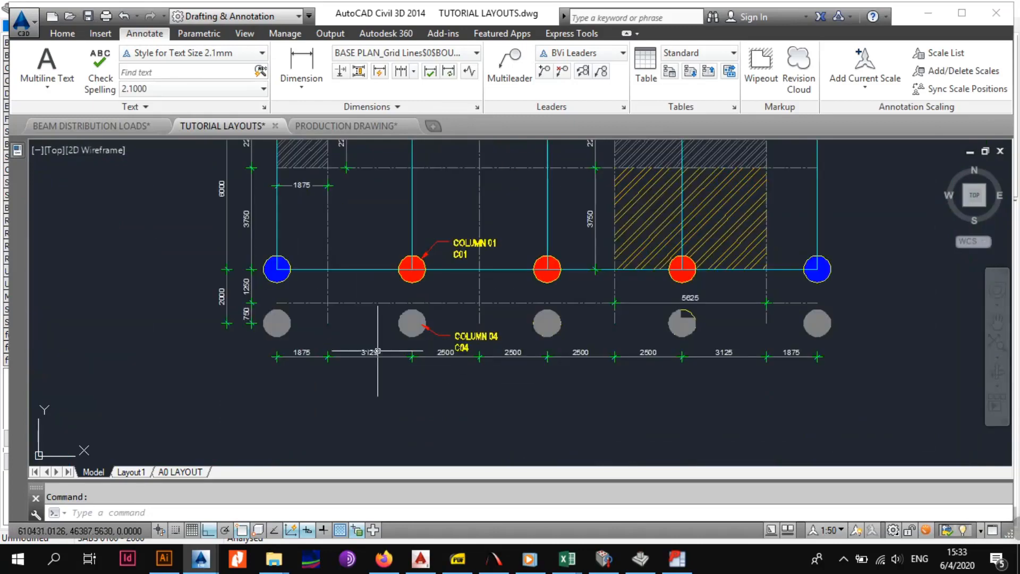
scroll(446, 356, "down", 2)
scroll(446, 356, "down", 2)
scroll(398, 269, "up", 4)
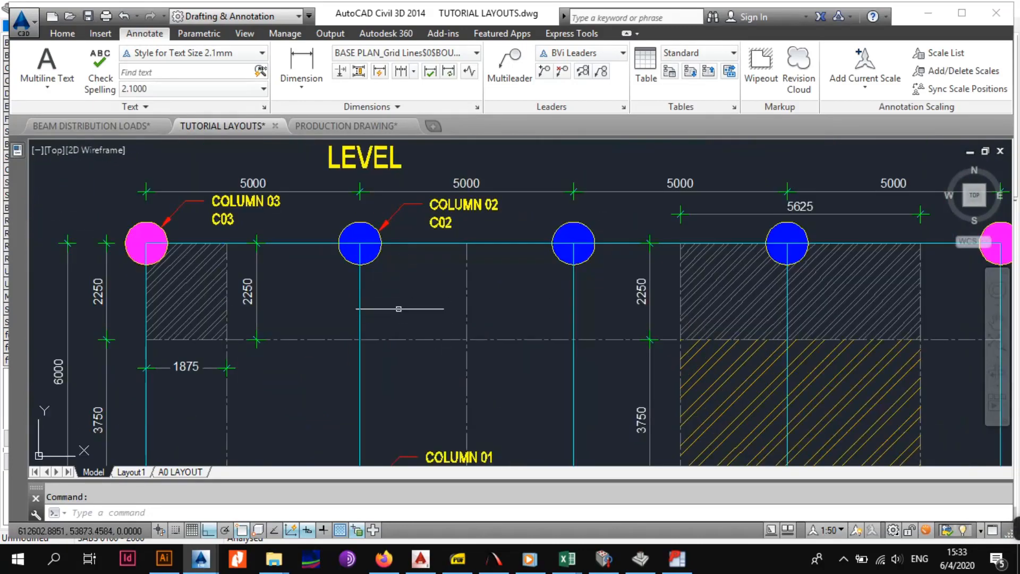
scroll(331, 275, "down", 4)
scroll(312, 416, "up", 4)
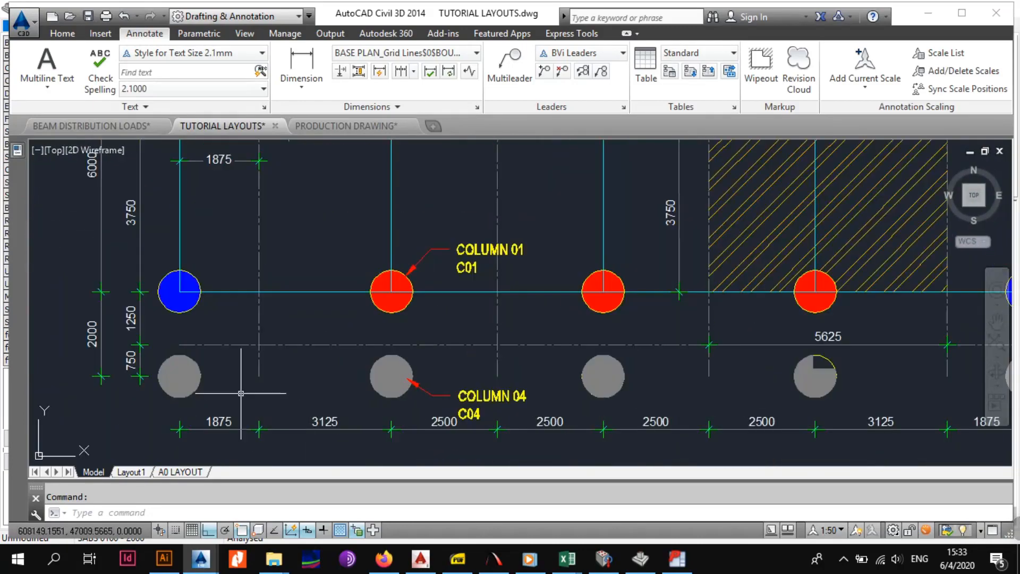
scroll(320, 362, "down", 5)
scroll(404, 338, "up", 6)
scroll(404, 338, "down", 6)
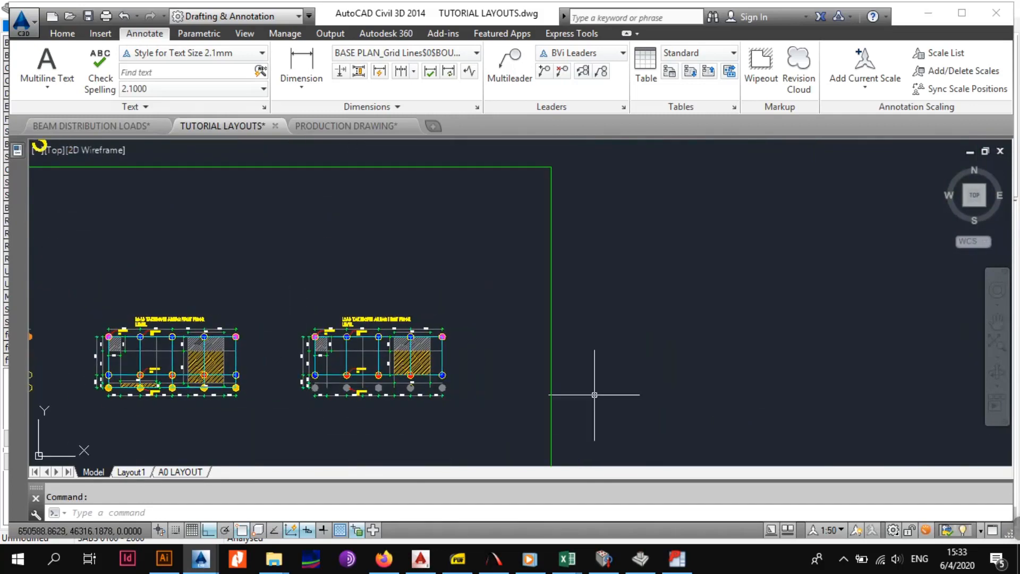
Switch back to Column Base Design and start saving the current base design under a different name
left_click(641, 559)
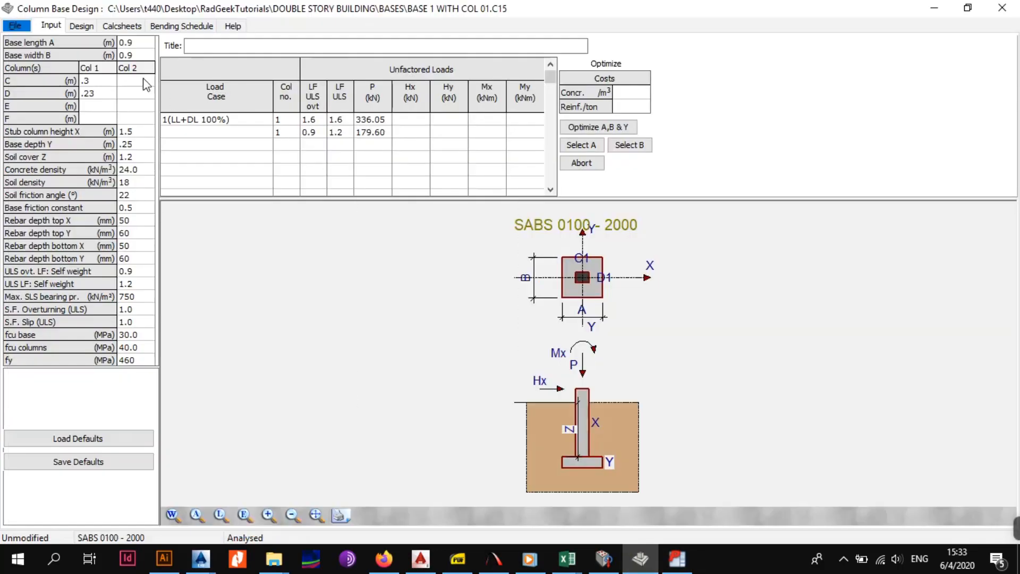
left_click(22, 24)
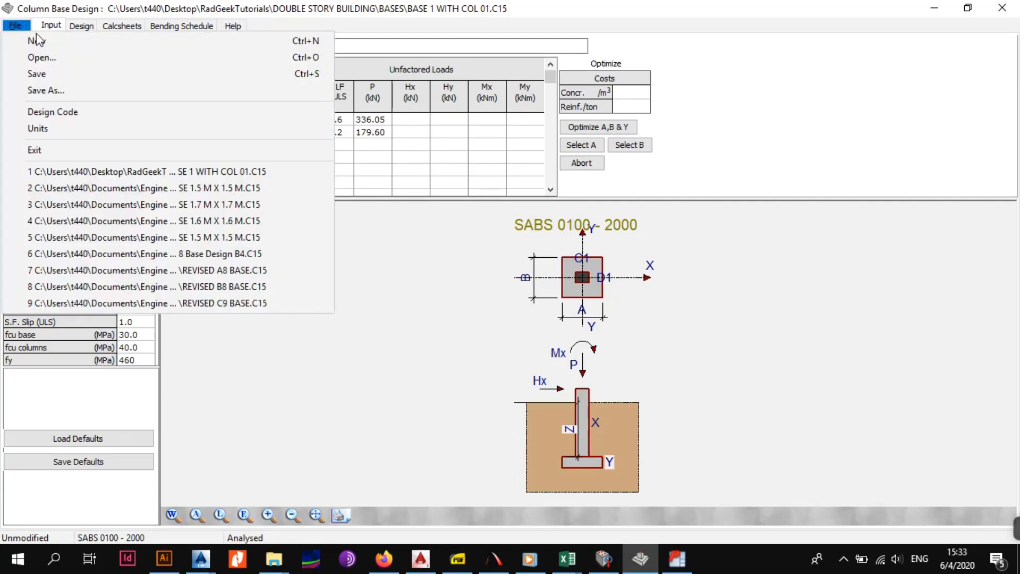
left_click(486, 135)
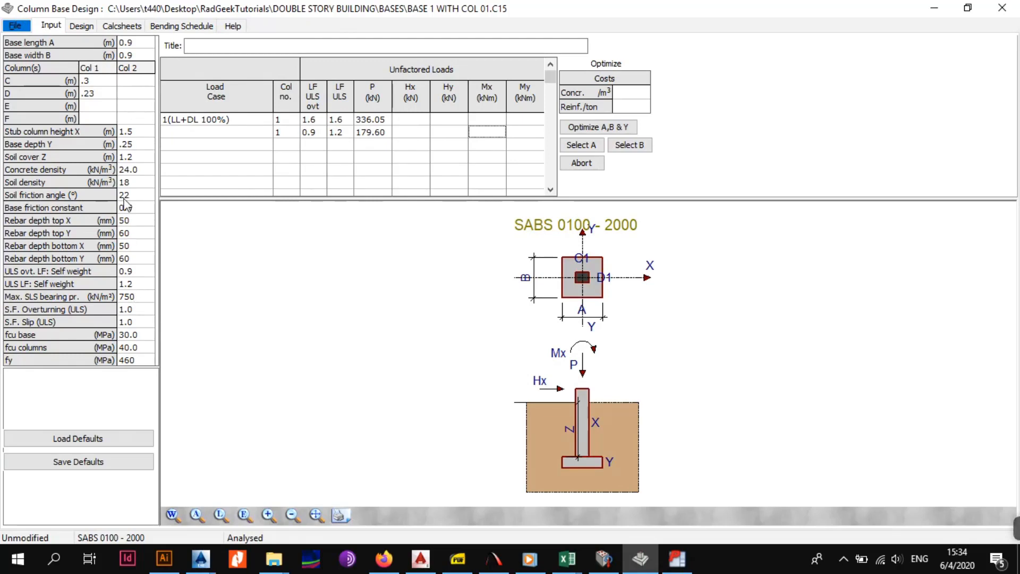
left_click(15, 26)
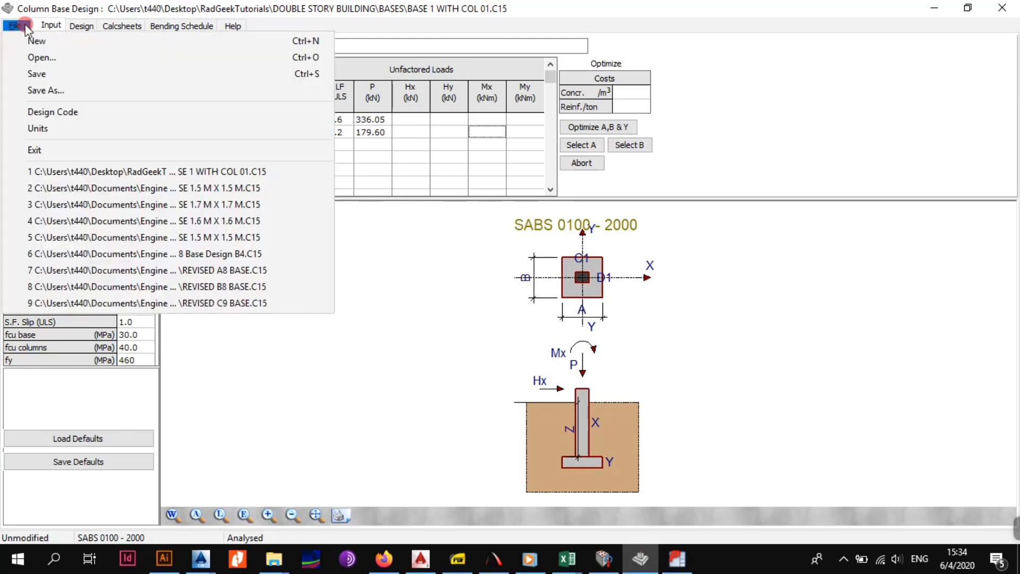
left_click(56, 90)
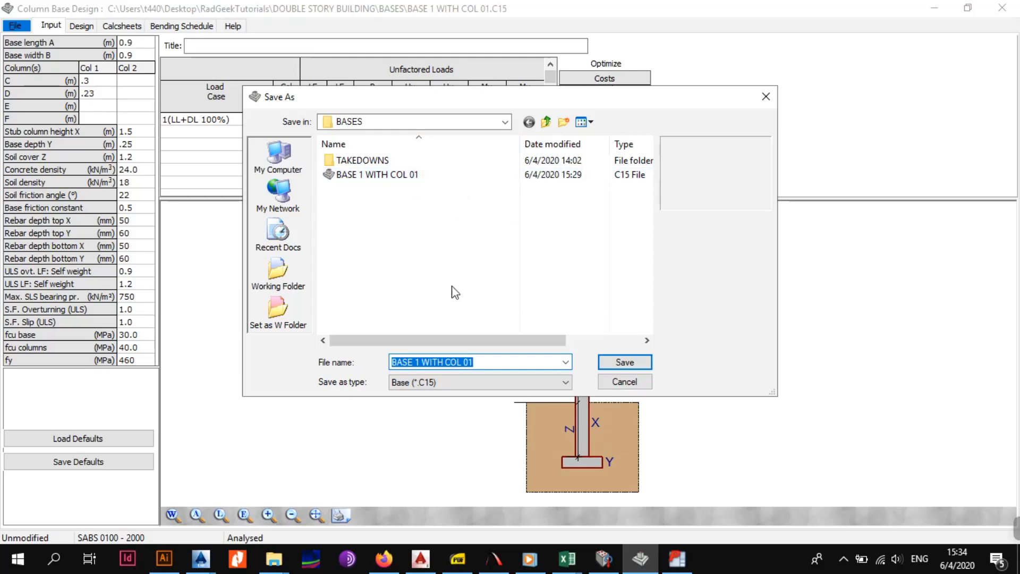
Check the Column 02 label in the TUTORIAL LAYOUTS drawing and save the base design as BASE 2 WITH COL 02 in the BASES folder
mouse_move(213, 567)
left_click(224, 503)
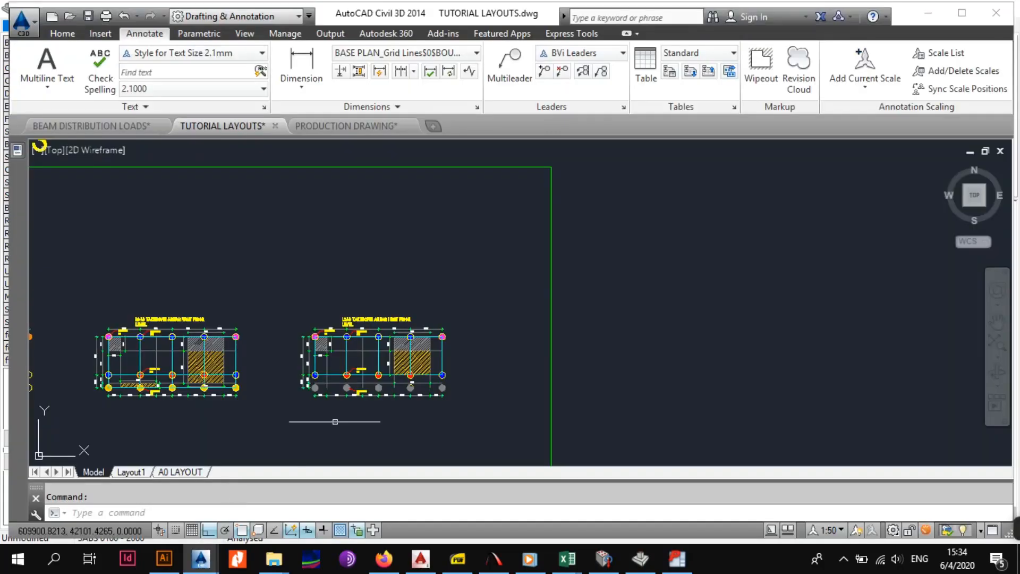
scroll(558, 285, "up", 10)
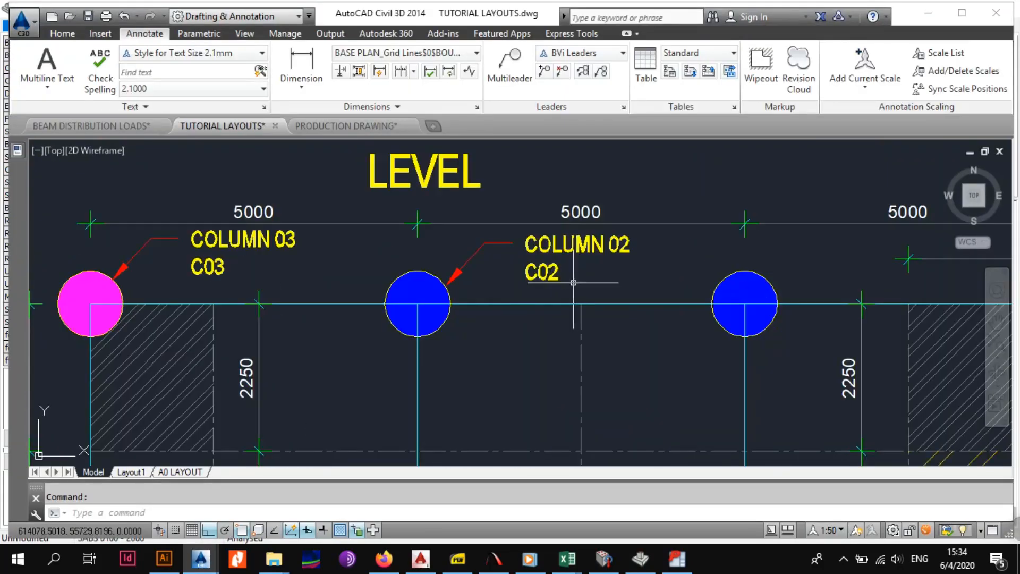
left_click(640, 558)
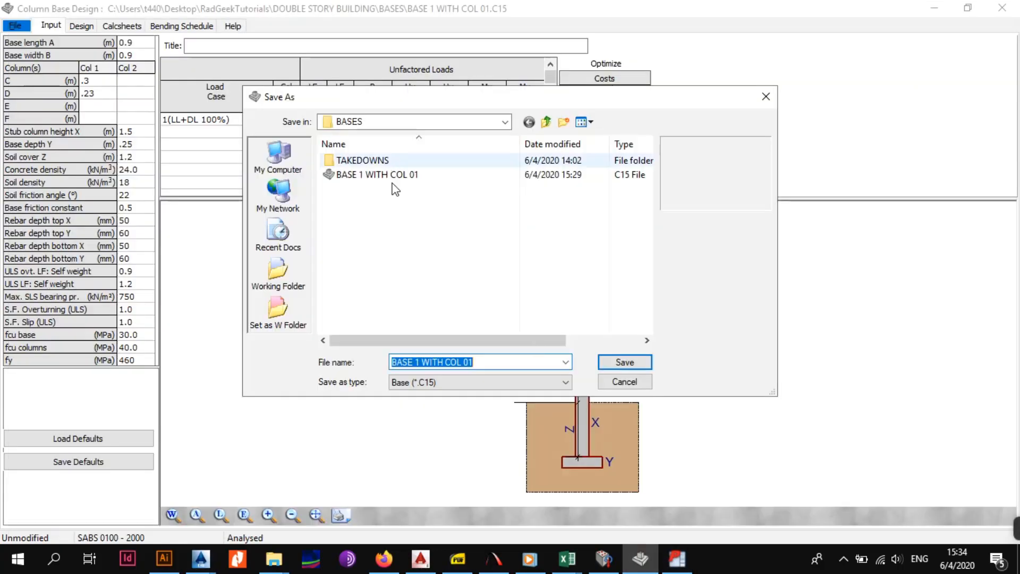
left_click(419, 364)
key("BackSpace")
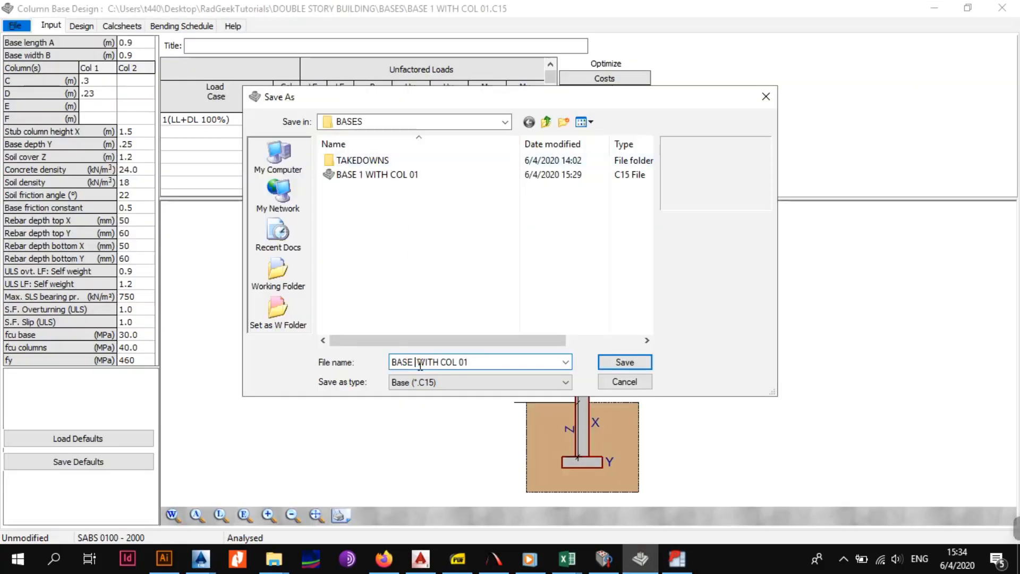
type("2")
left_click(616, 362)
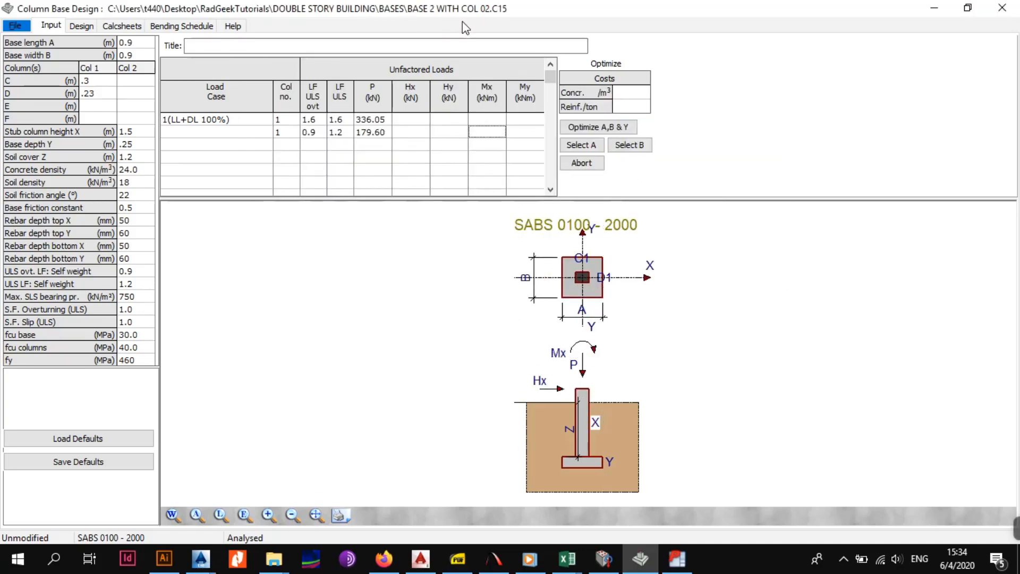
left_click(15, 26)
left_click(42, 89)
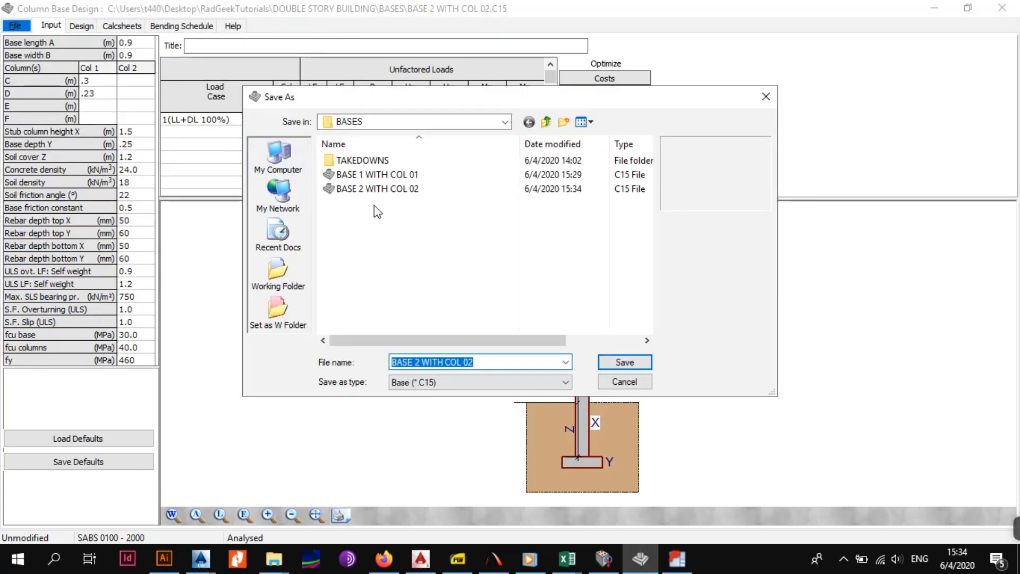
left_click(623, 382)
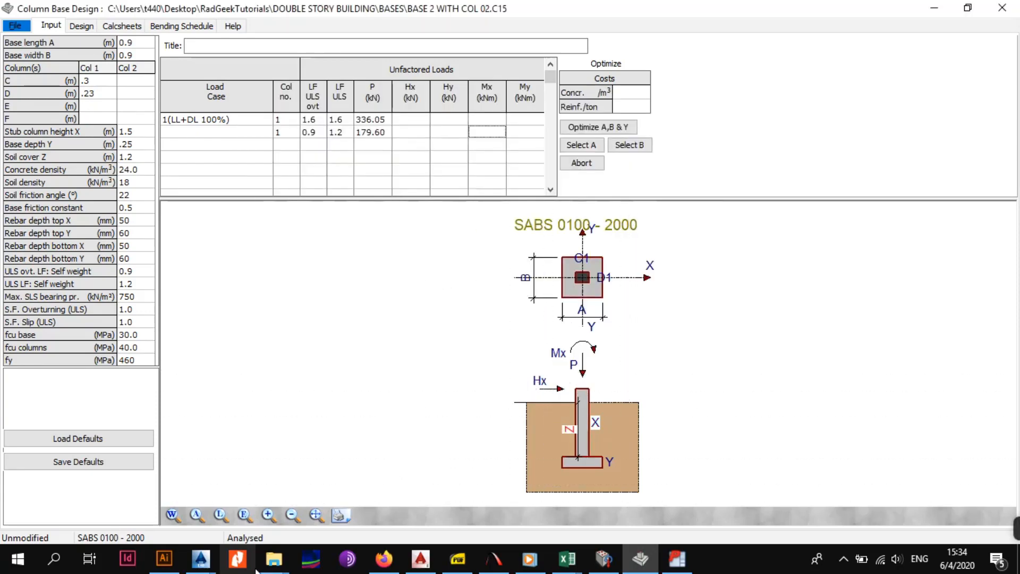
Switch to File Explorer and go to the DOUBLE STORY BUILDING folder inside RadGeekTutorials on the Desktop
left_click(274, 558)
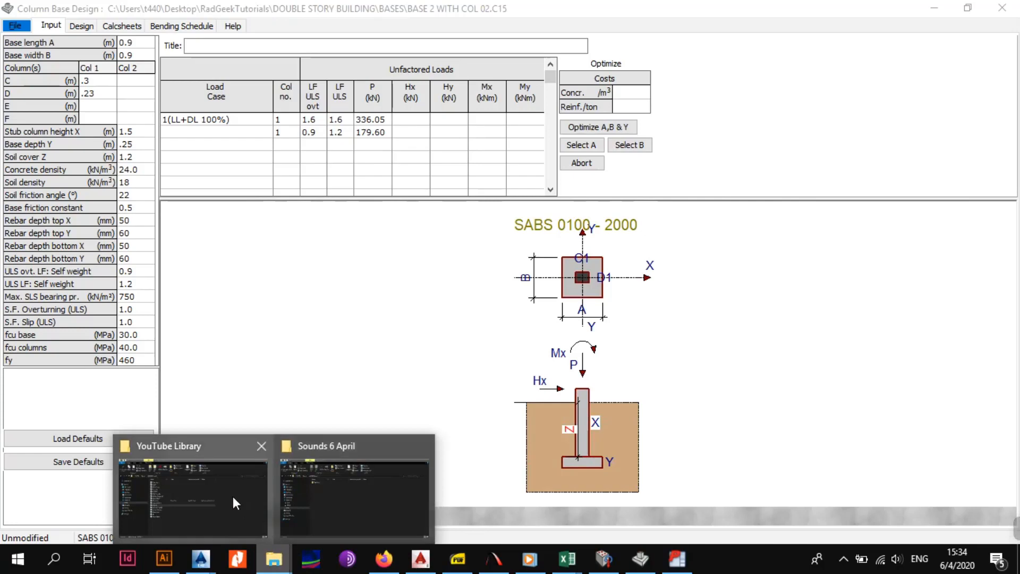
left_click(328, 516)
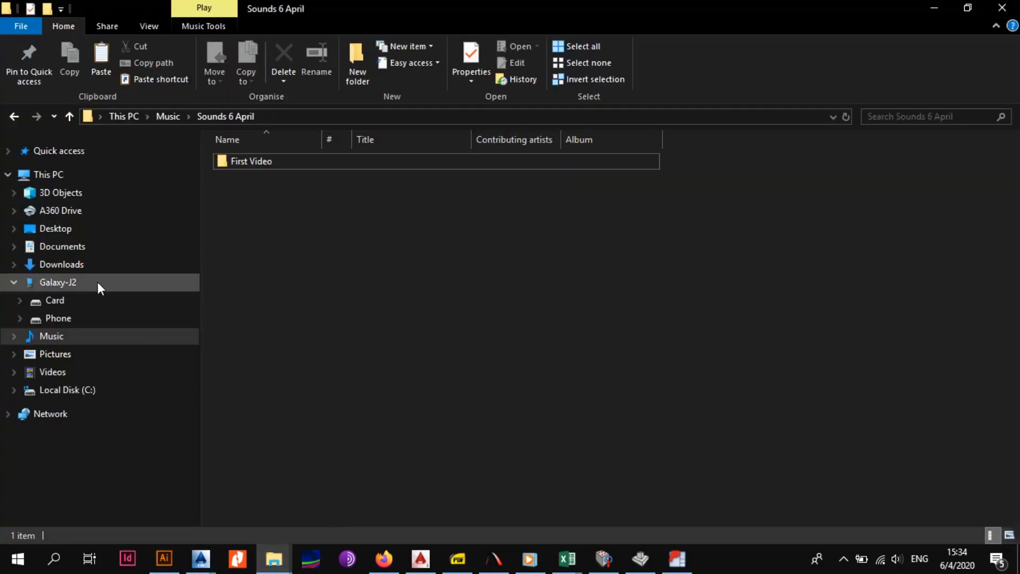
left_click(75, 232)
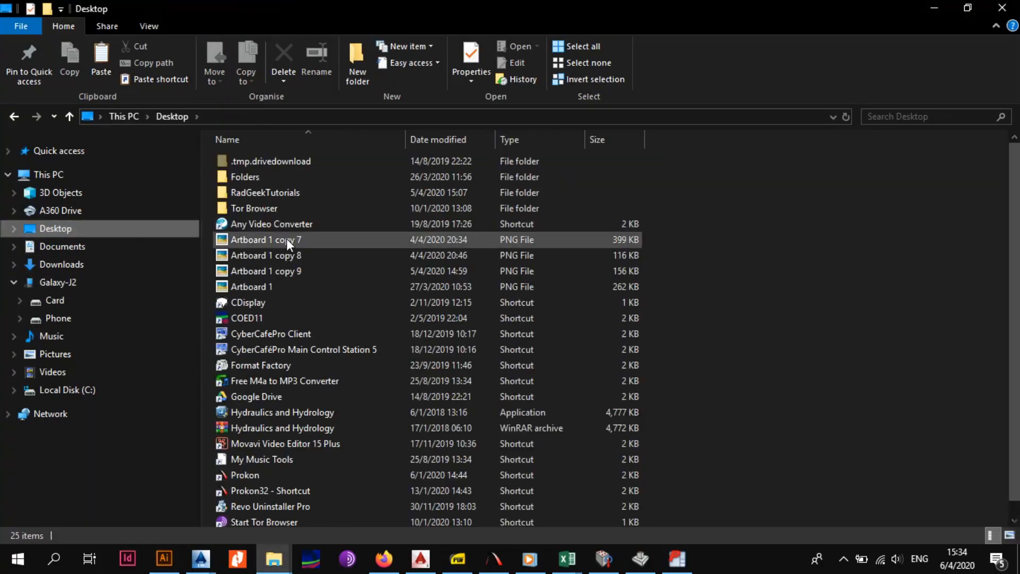
double_click(272, 196)
double_click(272, 210)
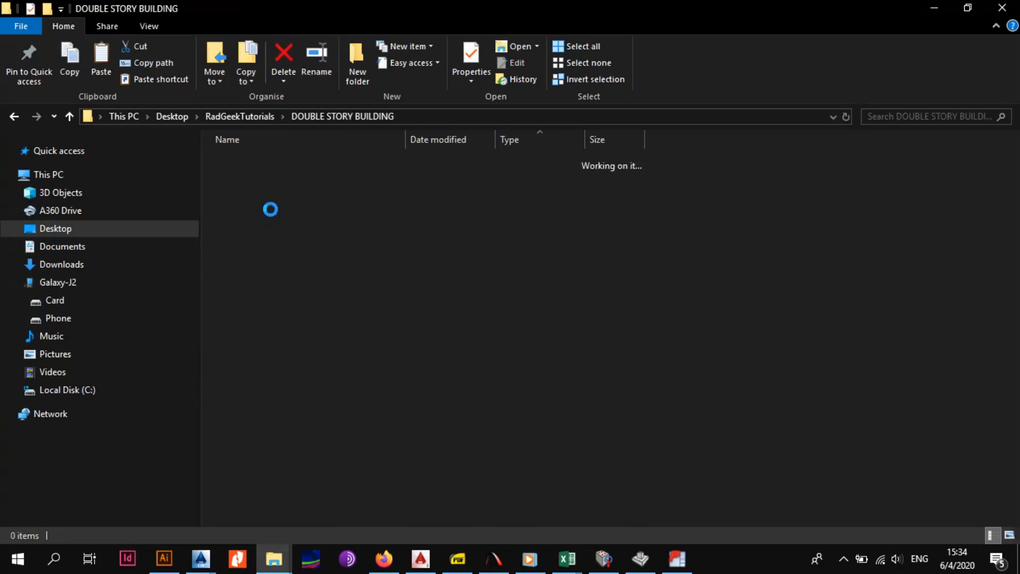
Open the COLUMN 02 TAKEDOWNS workbook from the TAKEDOWNS folder inside BASES
scroll(269, 432, "down", 4)
scroll(269, 432, "down", 1)
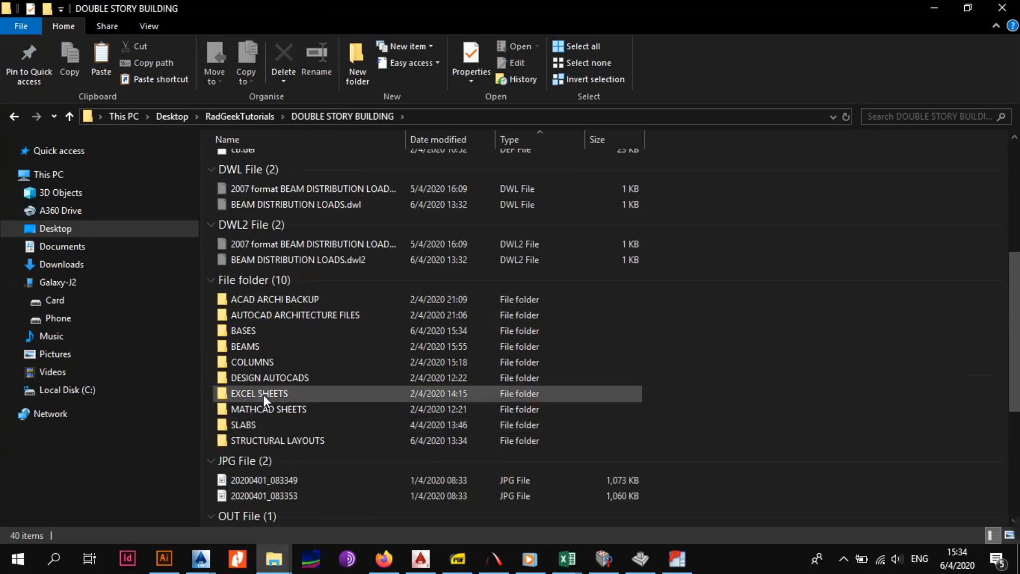
double_click(253, 334)
double_click(264, 164)
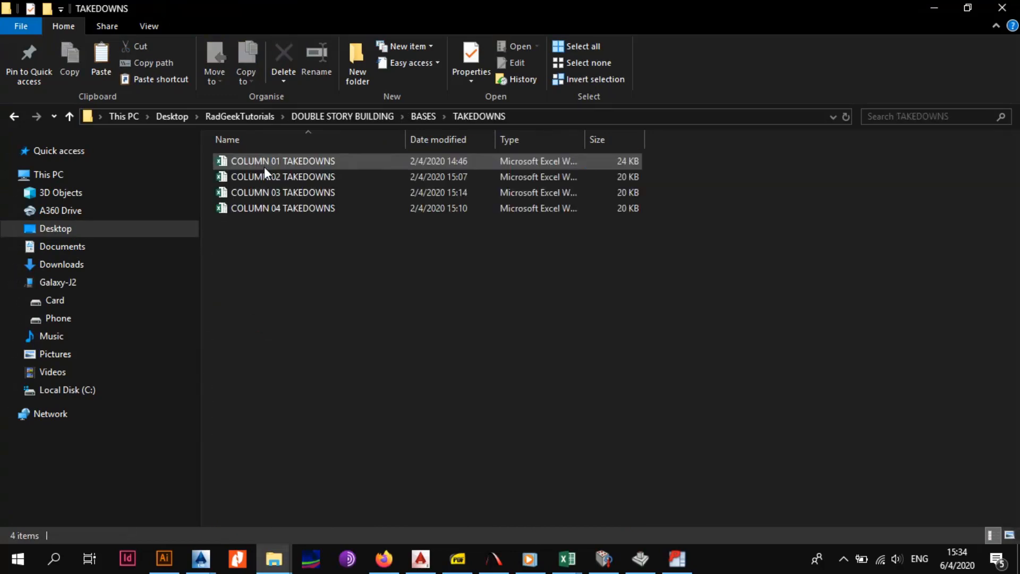
left_click(275, 177)
double_click(275, 176)
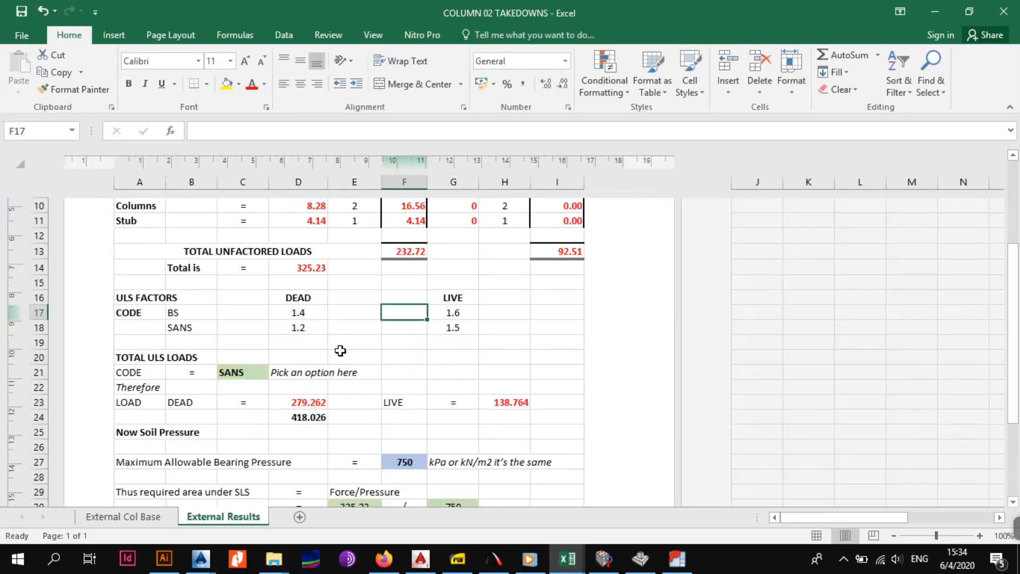
Examine the total unfactored dead and live loads and their combined total on the External Results sheet
left_click(341, 352)
scroll(365, 410, "up", 4)
scroll(365, 410, "down", 4)
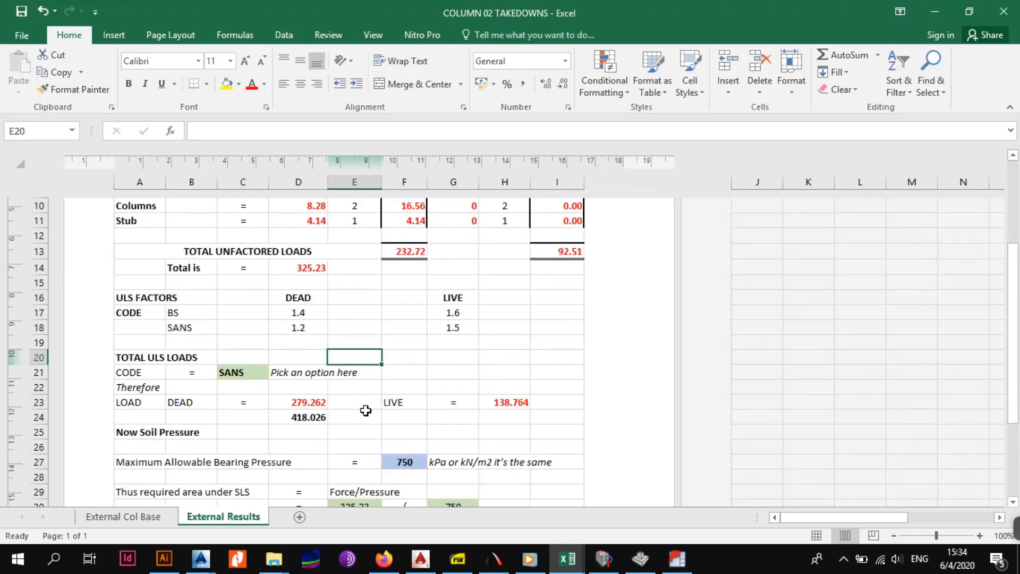
scroll(365, 410, "up", 1)
left_click(398, 295)
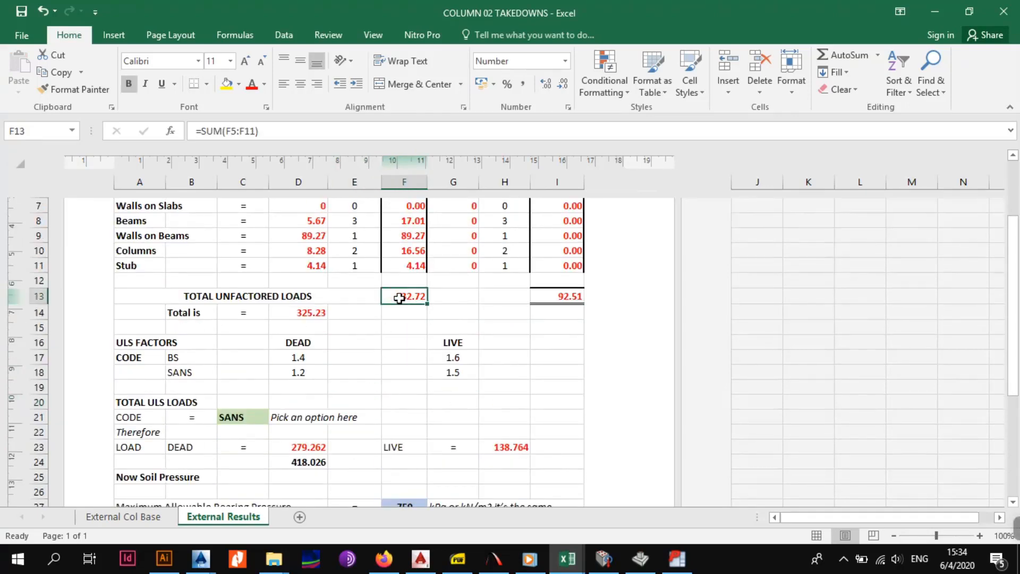
scroll(401, 319, "up", 4)
scroll(407, 335, "down", 3)
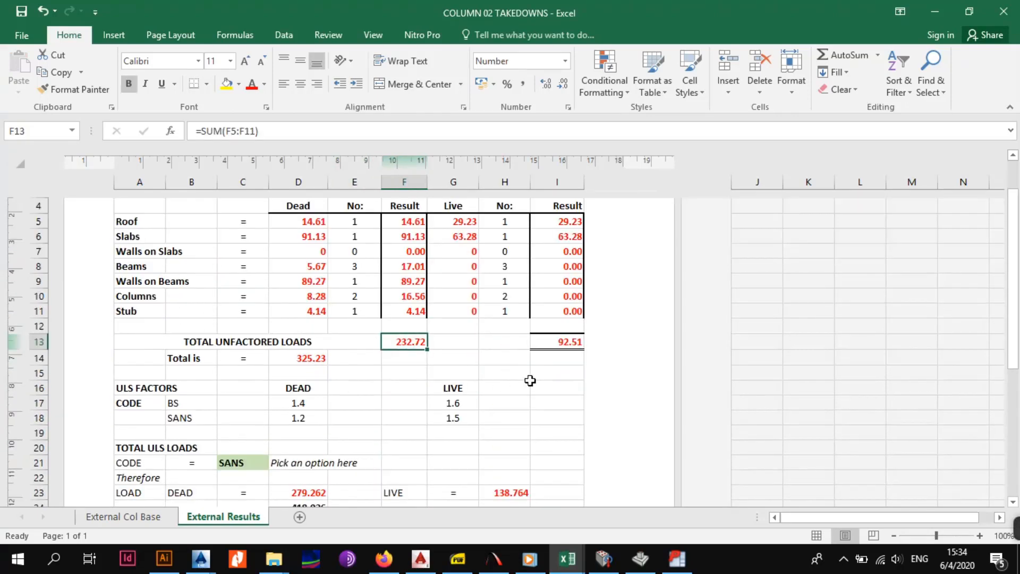
left_click(555, 345)
left_click(334, 405)
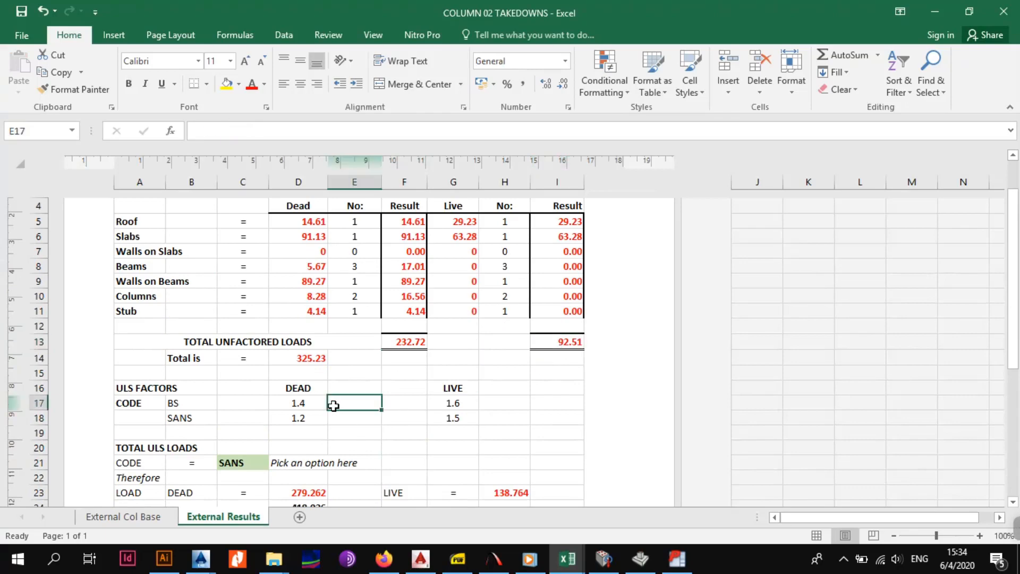
left_click(311, 359)
Check the total ULS load and the rounded side length of the required square base, and return to Column Base Design
scroll(319, 419, "down", 1)
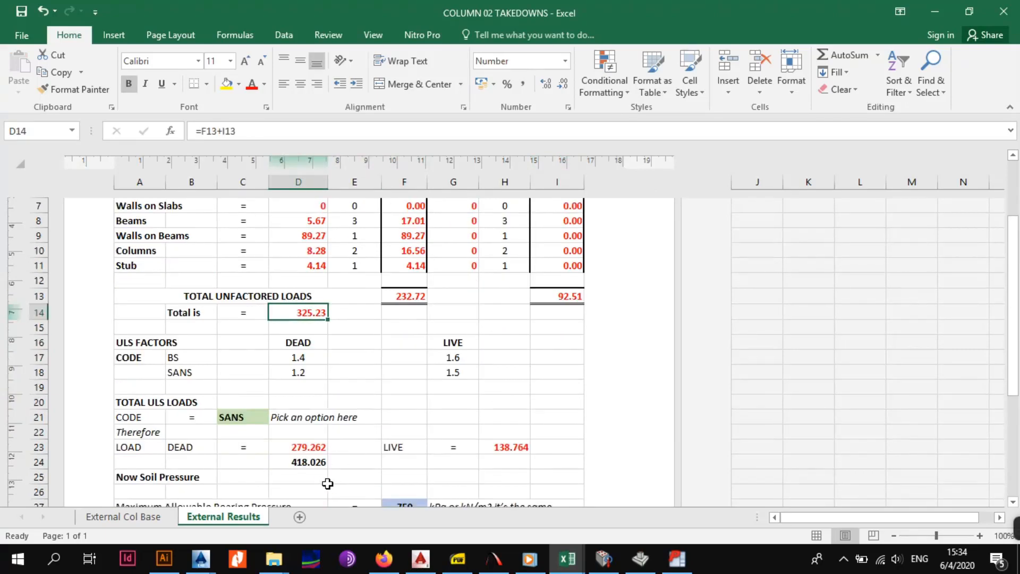
left_click(316, 462)
left_click(378, 465)
scroll(378, 466, "down", 1)
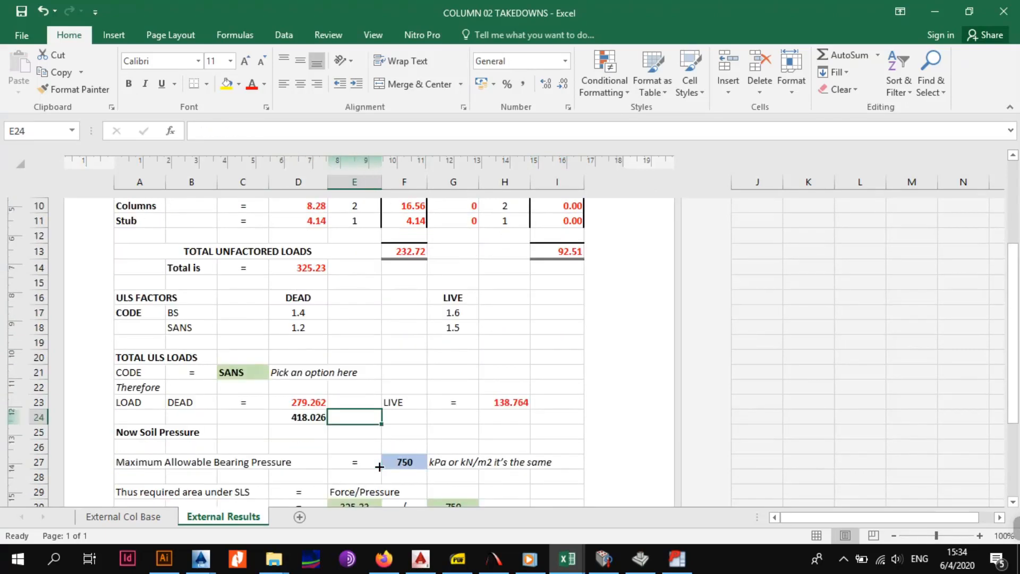
scroll(379, 467, "down", 2)
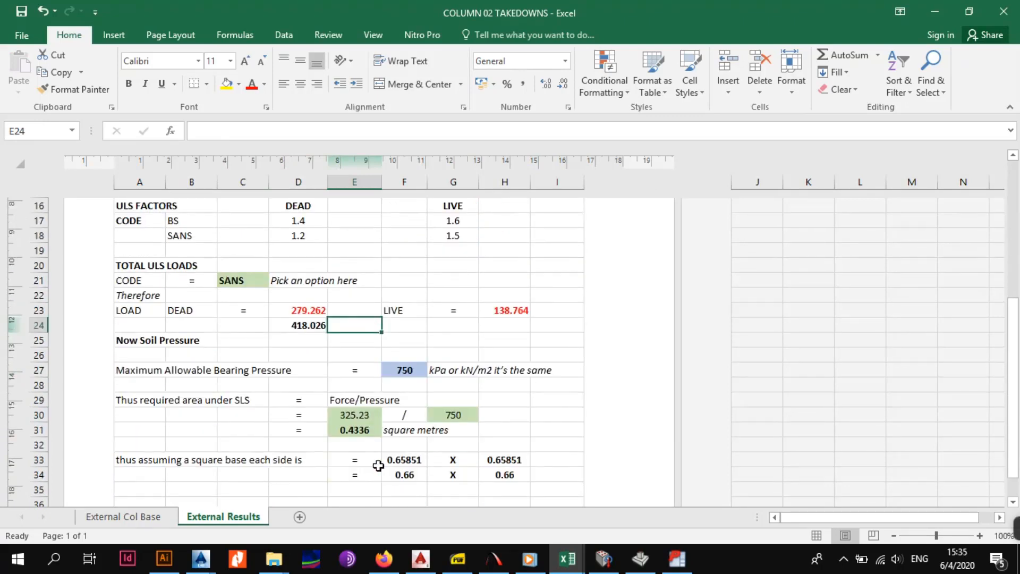
left_click(410, 474)
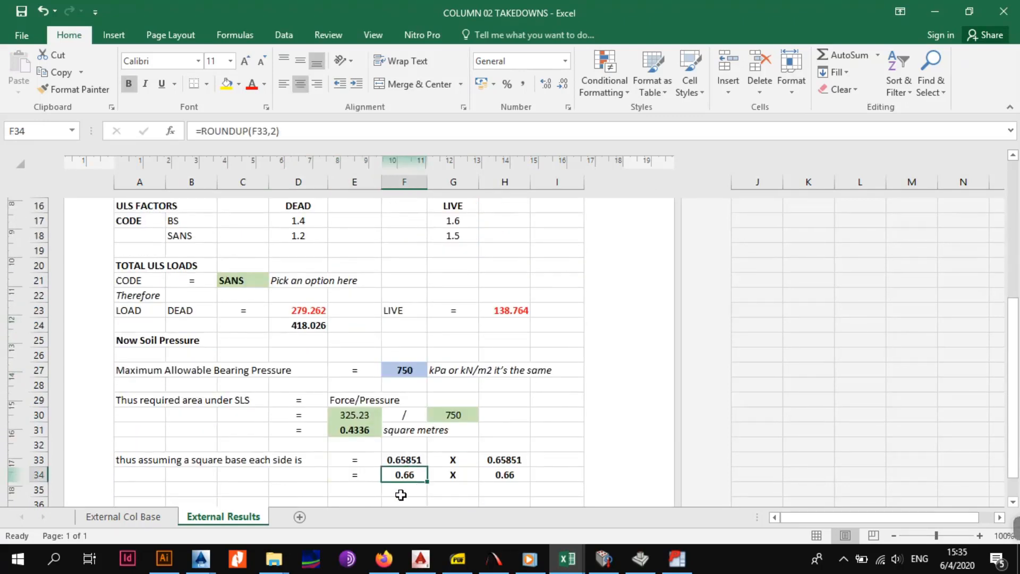
left_click(399, 491)
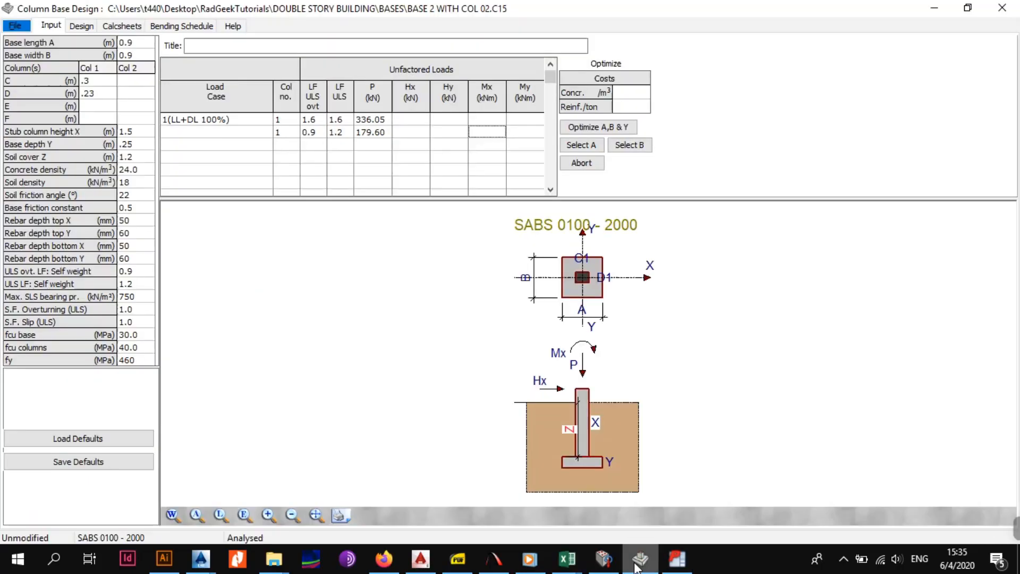
left_click(640, 558)
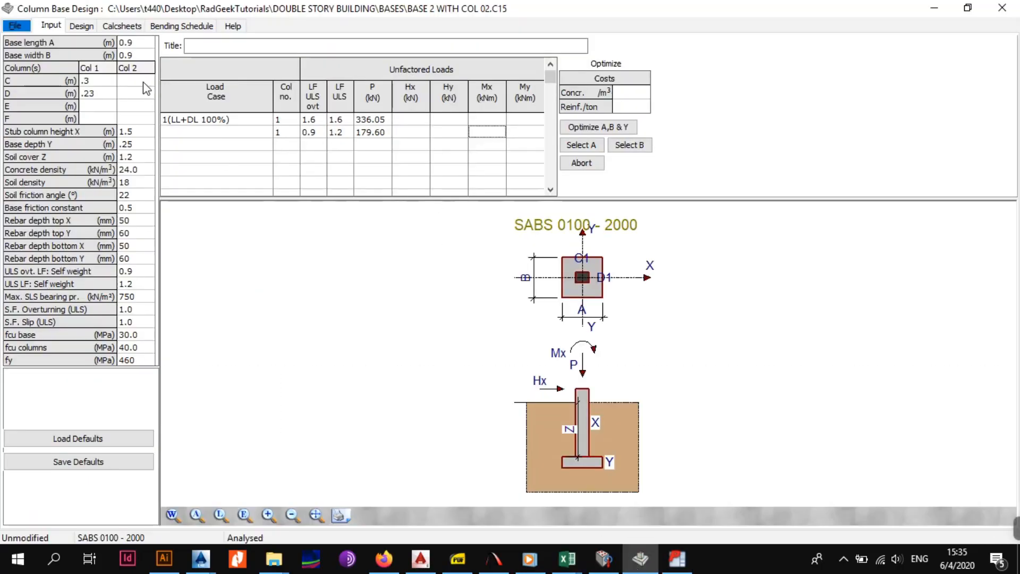
Set the base length A and base width B to 0.7 m each
left_click(135, 43)
type(".7")
left_click(138, 58)
type(".")
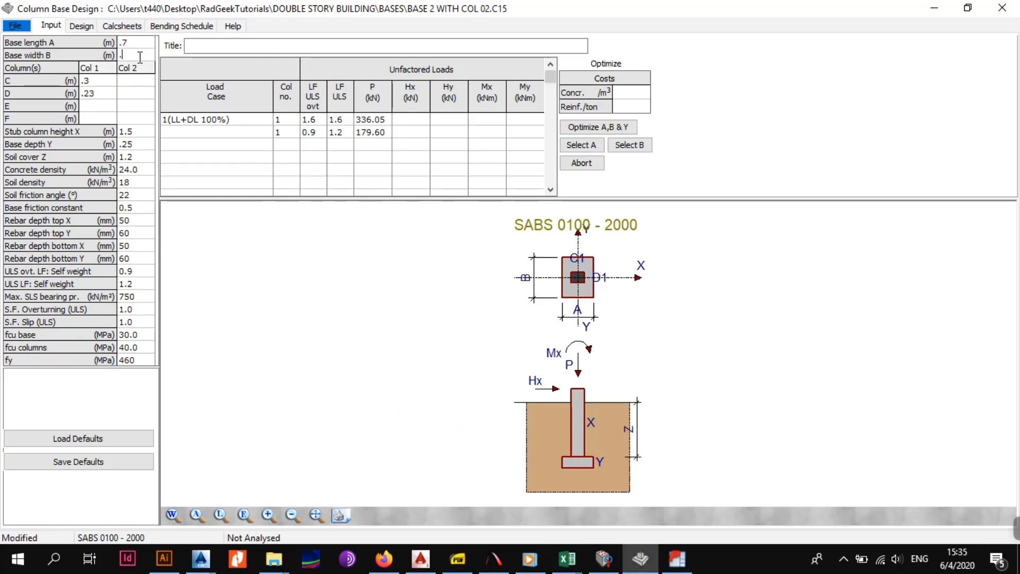
type("7")
left_click(136, 93)
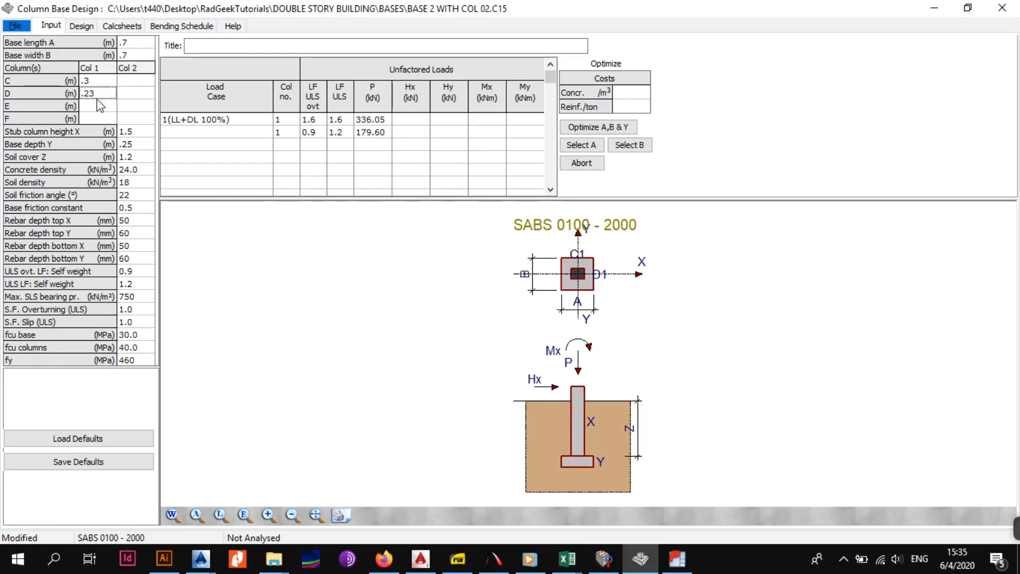
Review the column dimensions, stub height, soil cover, densities, friction angle, rebar depths and self-weight load factors in the base input
left_click(96, 83)
left_click(103, 107)
left_click(137, 133)
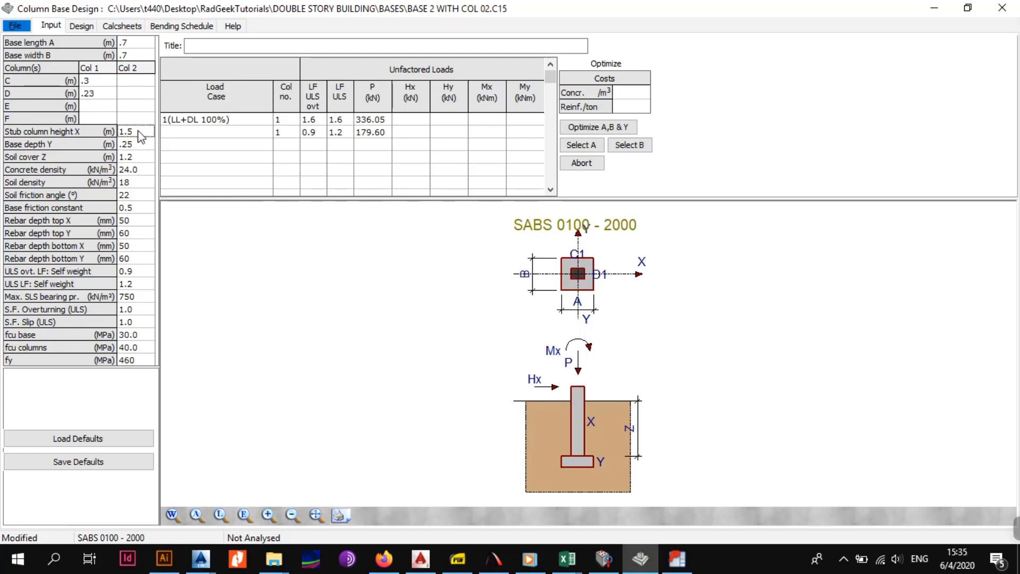
left_click(142, 158)
left_click(140, 171)
left_click(137, 184)
left_click(141, 196)
left_click(140, 235)
left_click(141, 260)
left_click(142, 279)
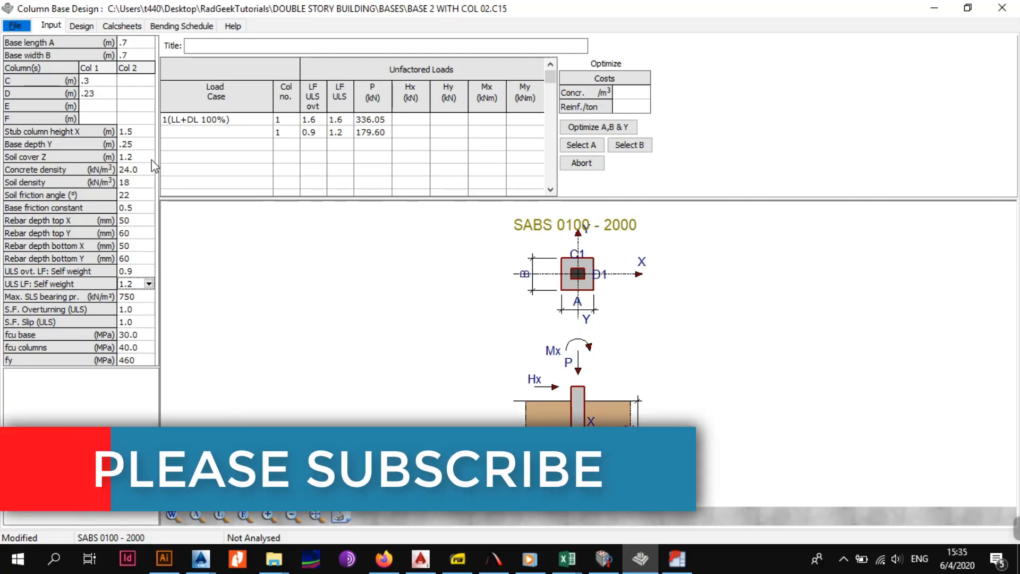
left_click(273, 140)
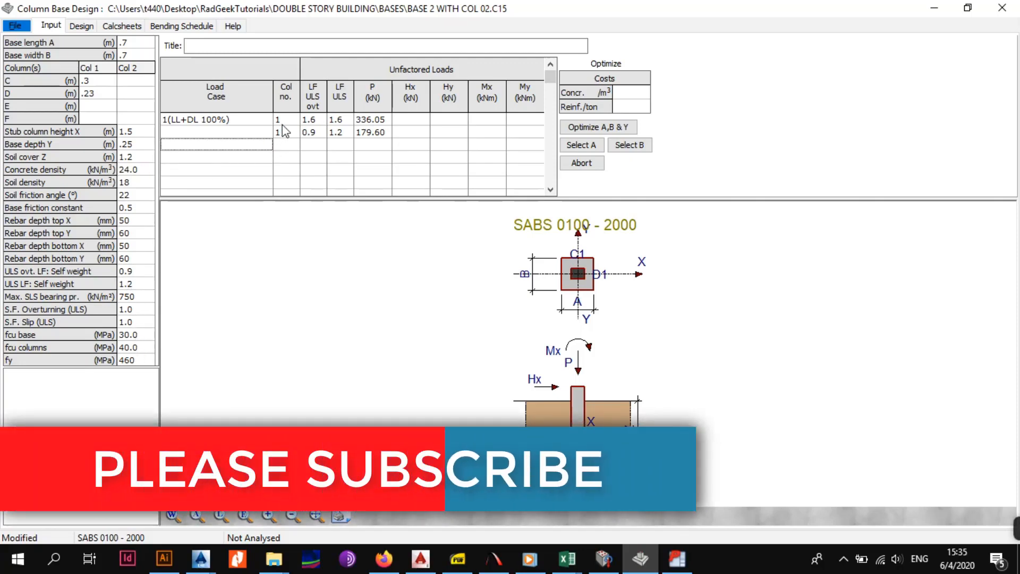
Look up the total unfactored dead load in COLUMN 02 TAKEDOWNS and enter 232.72 kN as P for the first load row
left_click(366, 121)
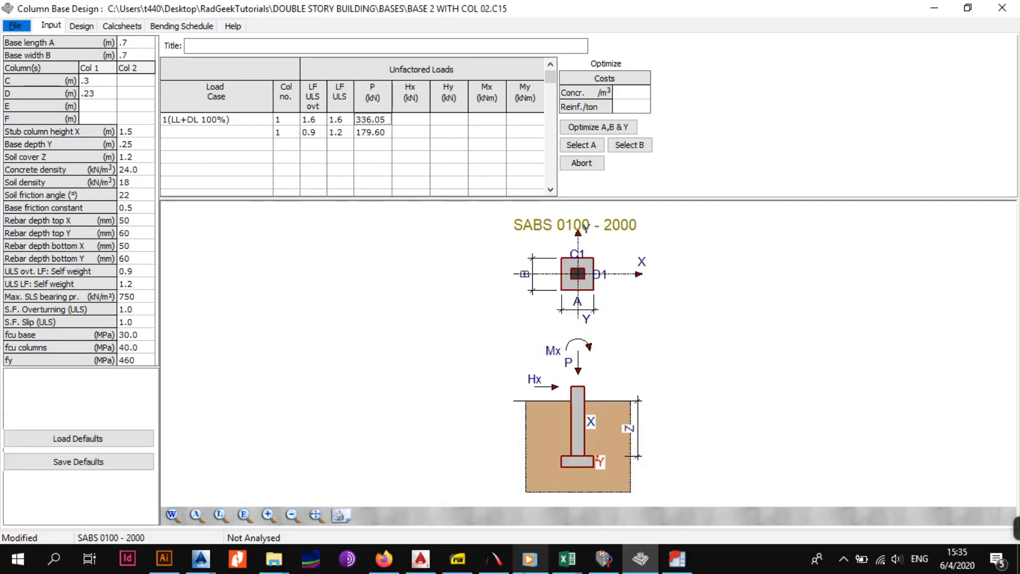
left_click(604, 562)
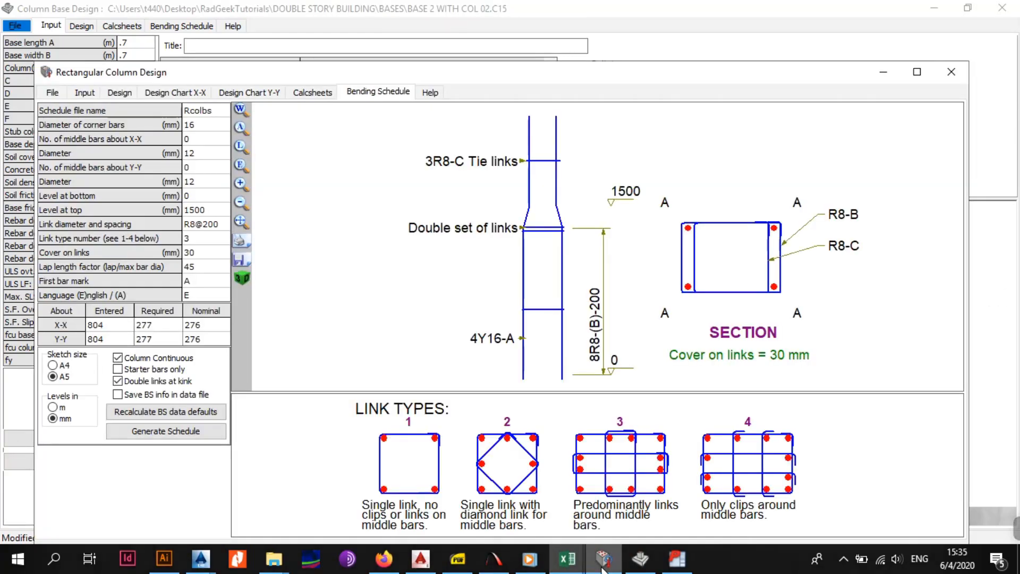
mouse_move(568, 561)
left_click(744, 489)
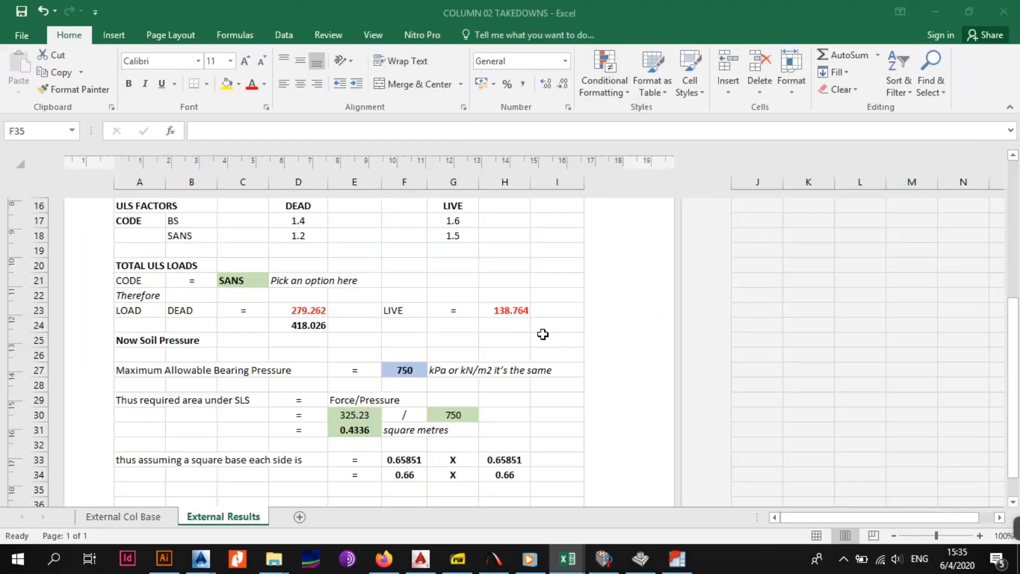
scroll(341, 271, "up", 2)
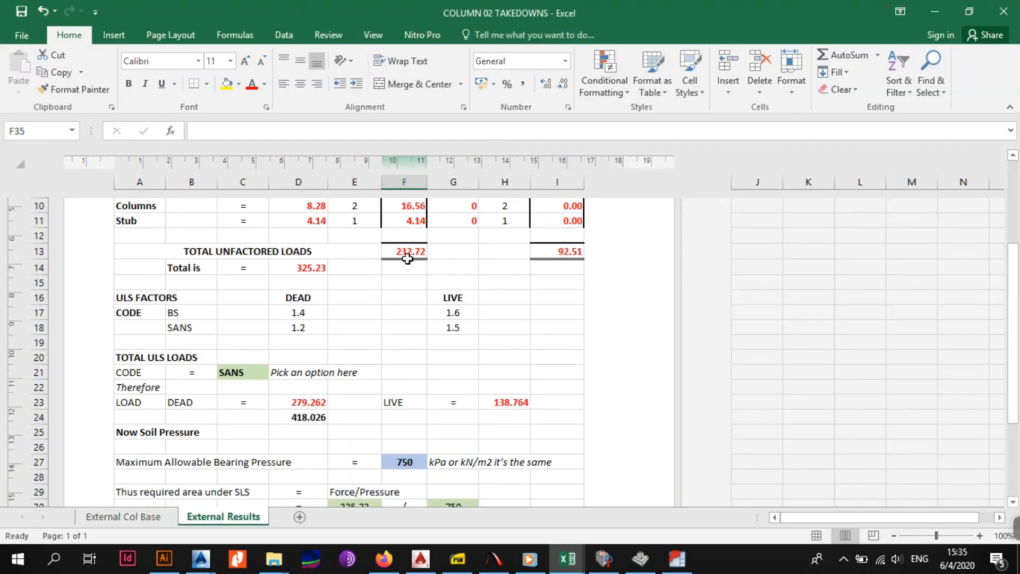
left_click(641, 559)
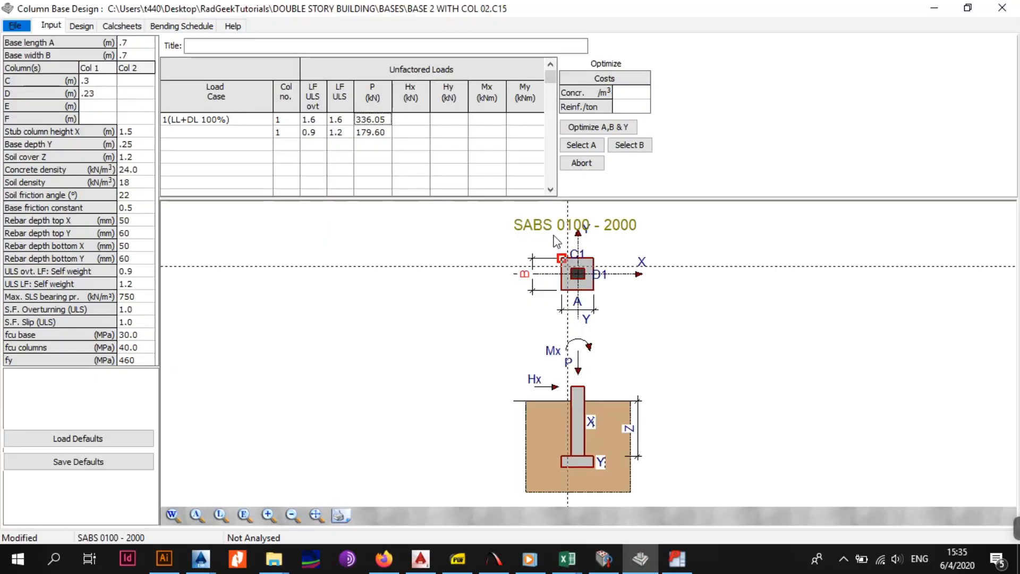
type("232.72")
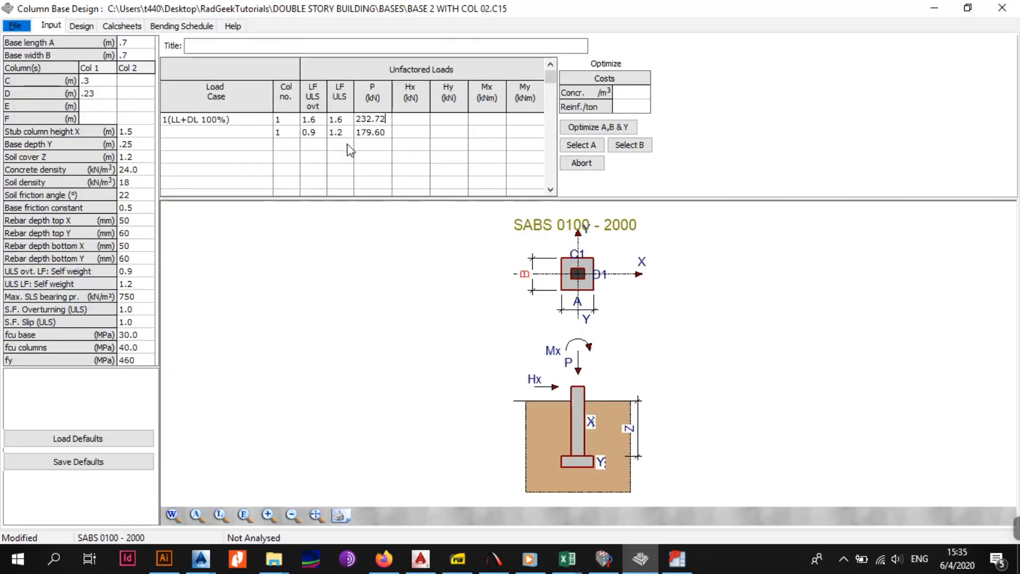
Look up the total unfactored live load in COLUMN 02 TAKEDOWNS and enter 93.51 kN as P for the second load row
left_click(676, 558)
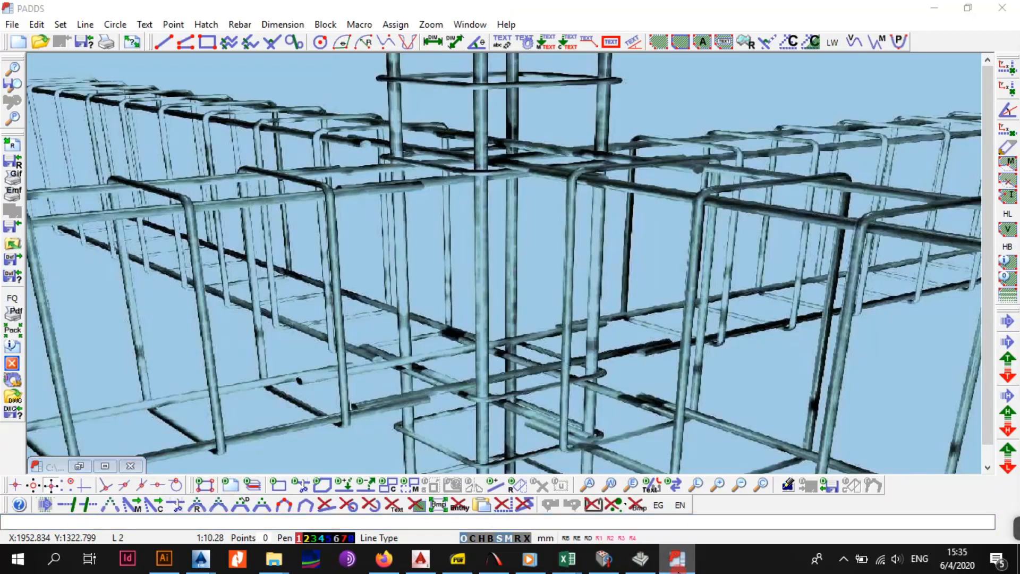
left_click(640, 559)
left_click(605, 558)
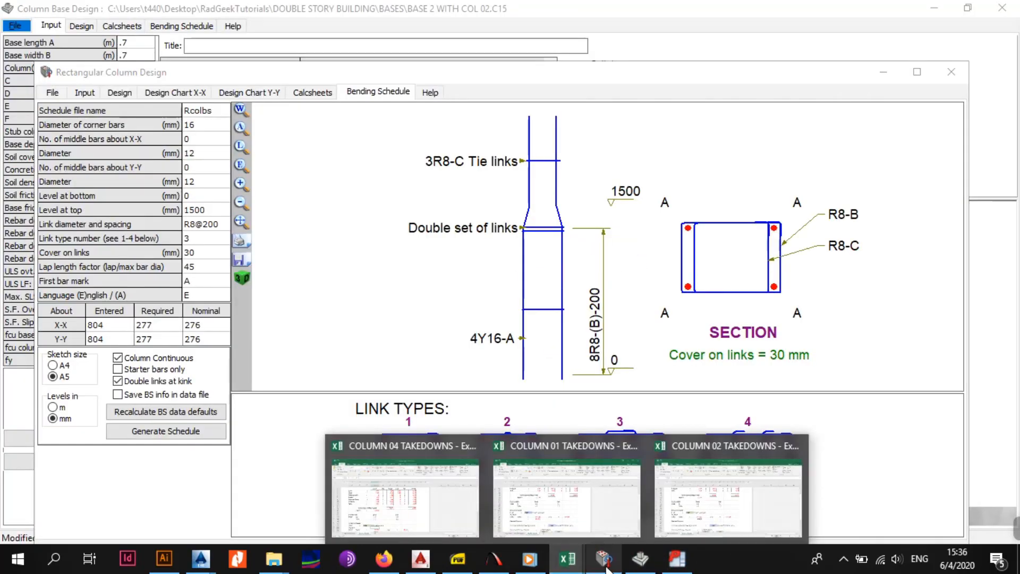
left_click(741, 497)
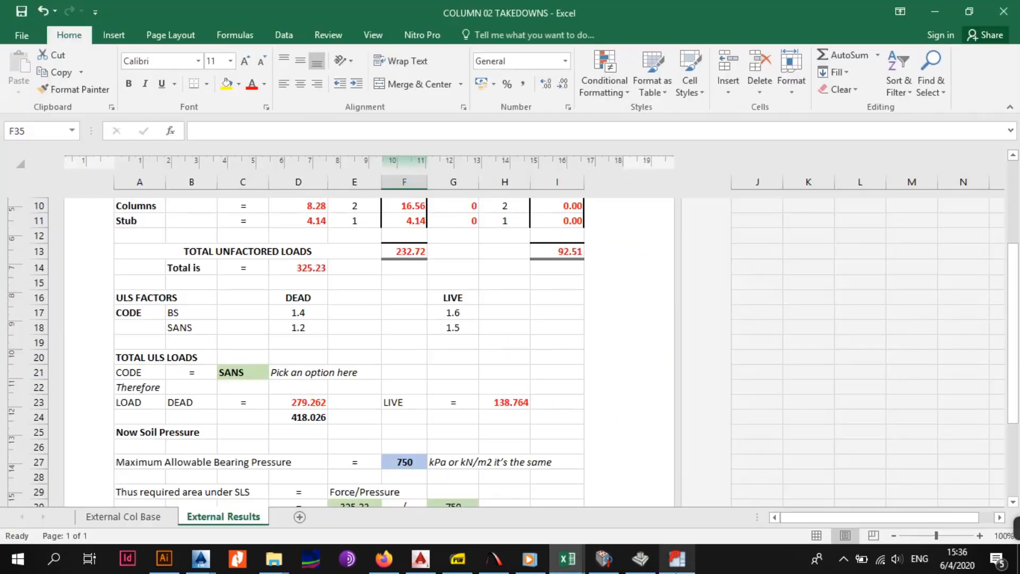
left_click(677, 559)
mouse_move(568, 559)
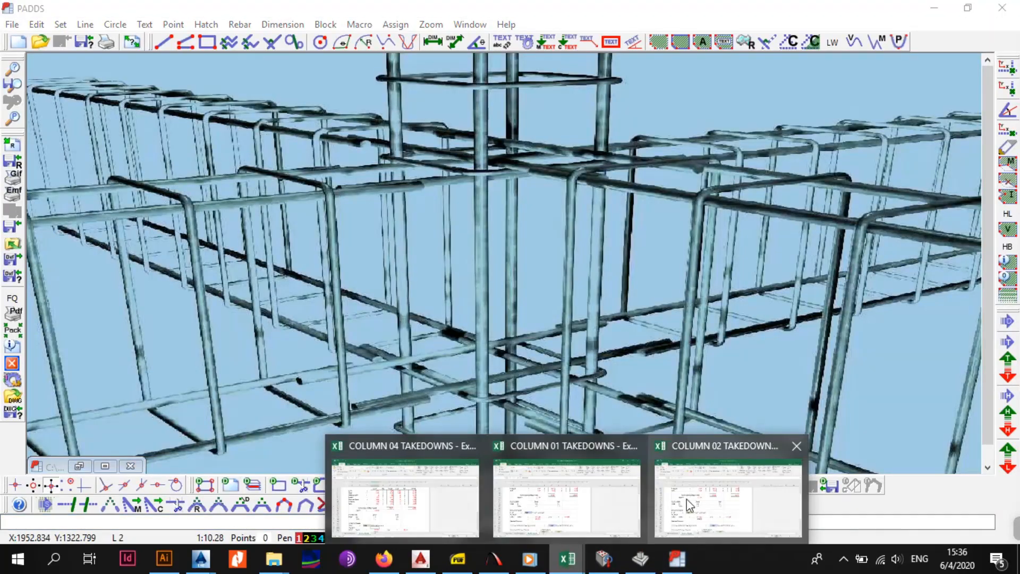
left_click(646, 560)
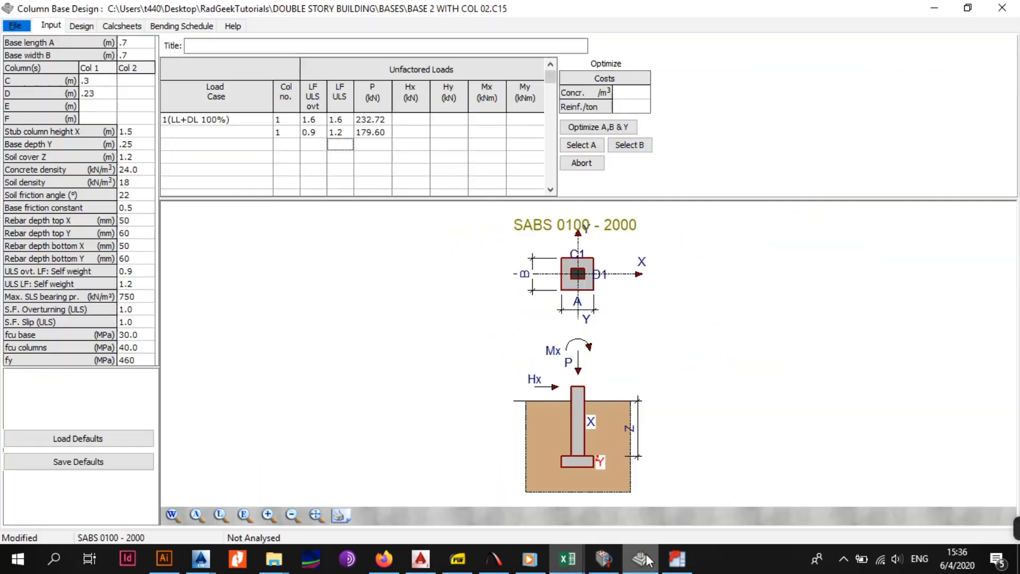
left_click(380, 136)
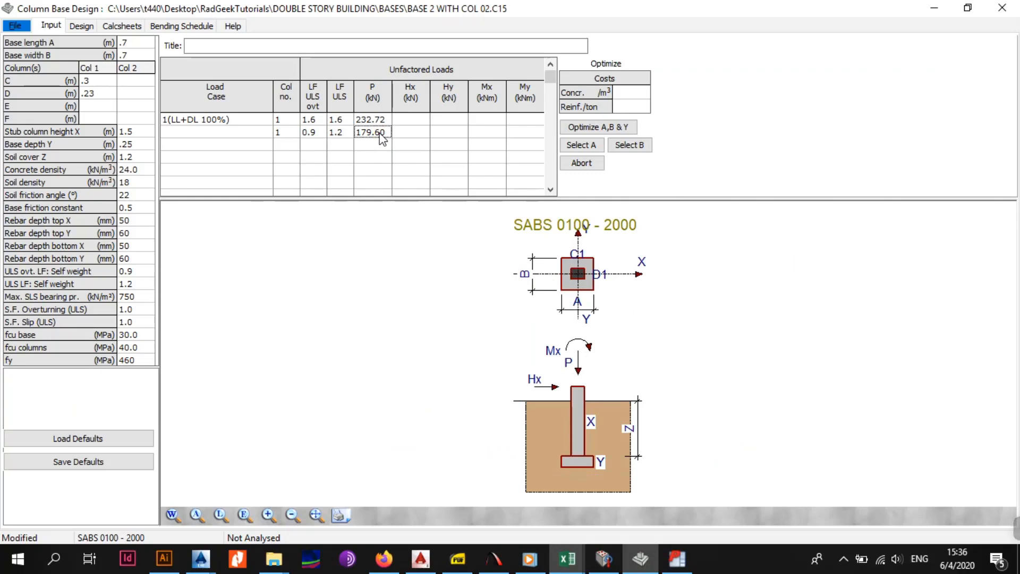
type("93.51")
key("Return")
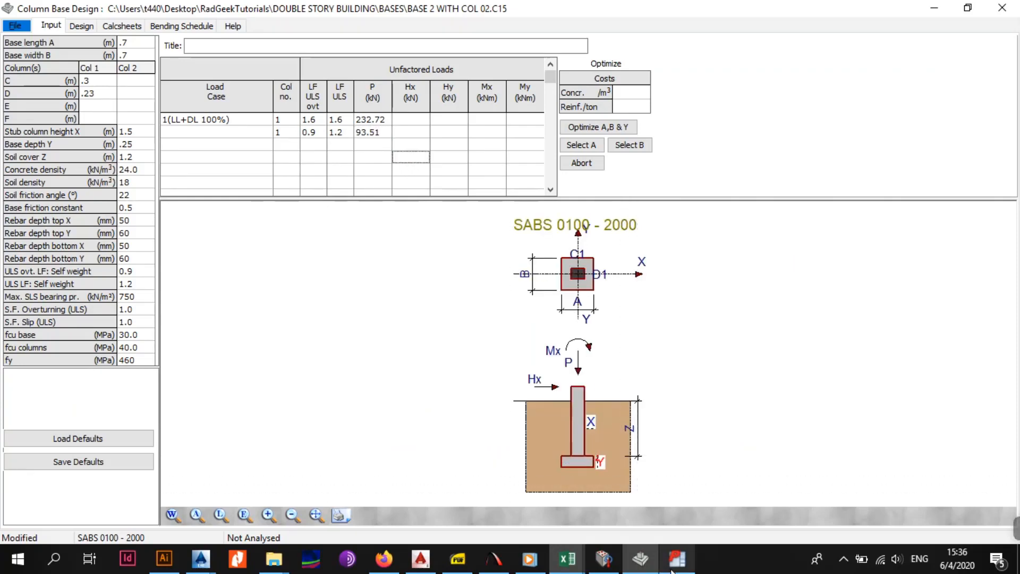
Recheck the live load in COLUMN 02 TAKEDOWNS, set the second load row's P to 92.51 kN and display the design results
mouse_move(567, 559)
left_click(696, 493)
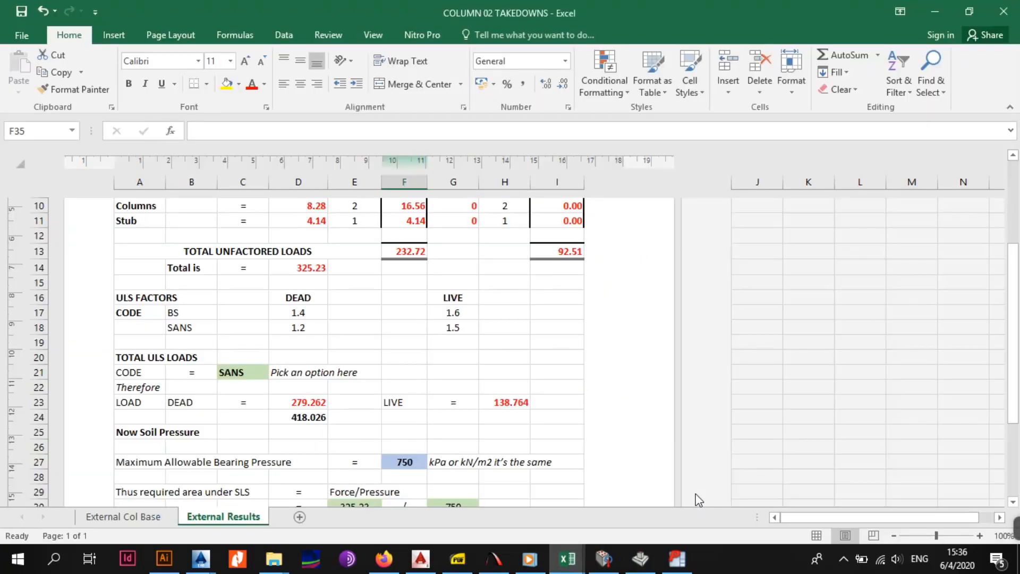
left_click(642, 561)
left_click(362, 133)
type("92.51")
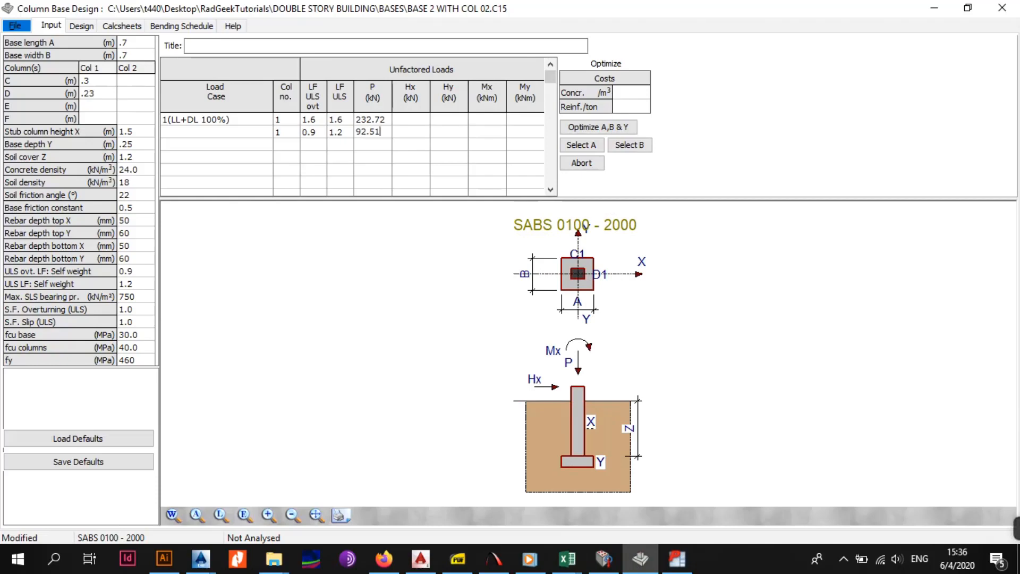
left_click(415, 152)
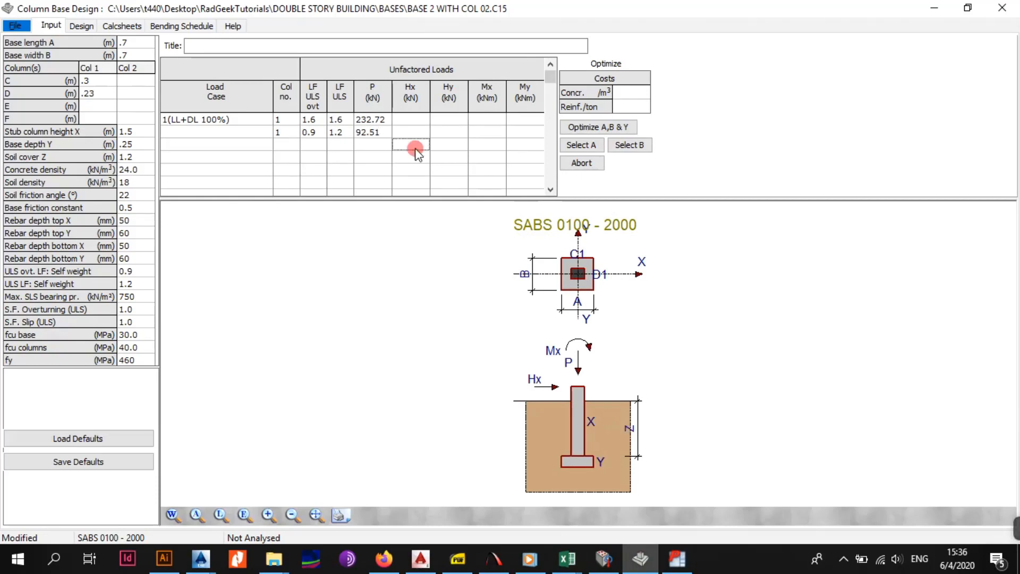
left_click(374, 157)
left_click(82, 26)
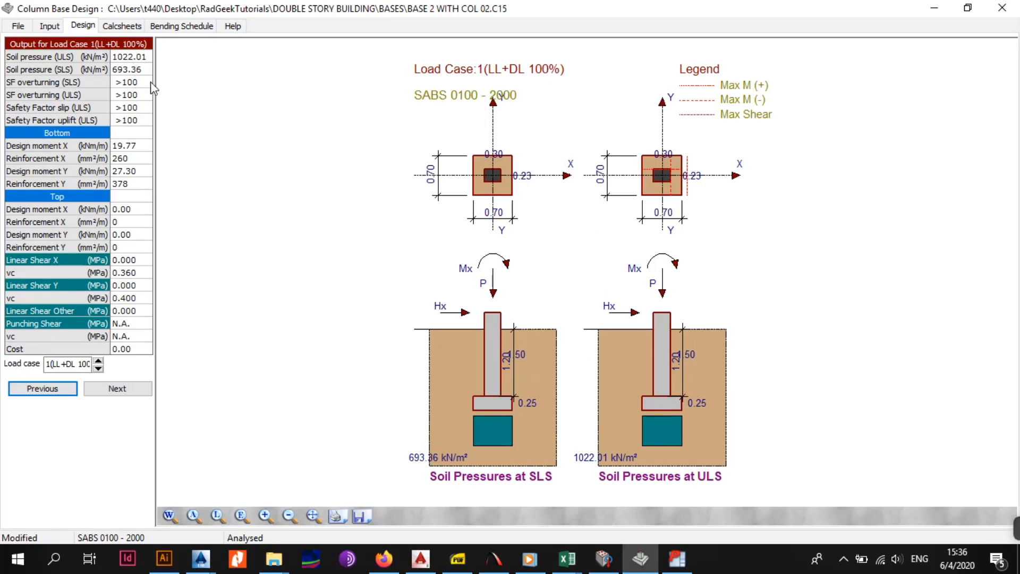
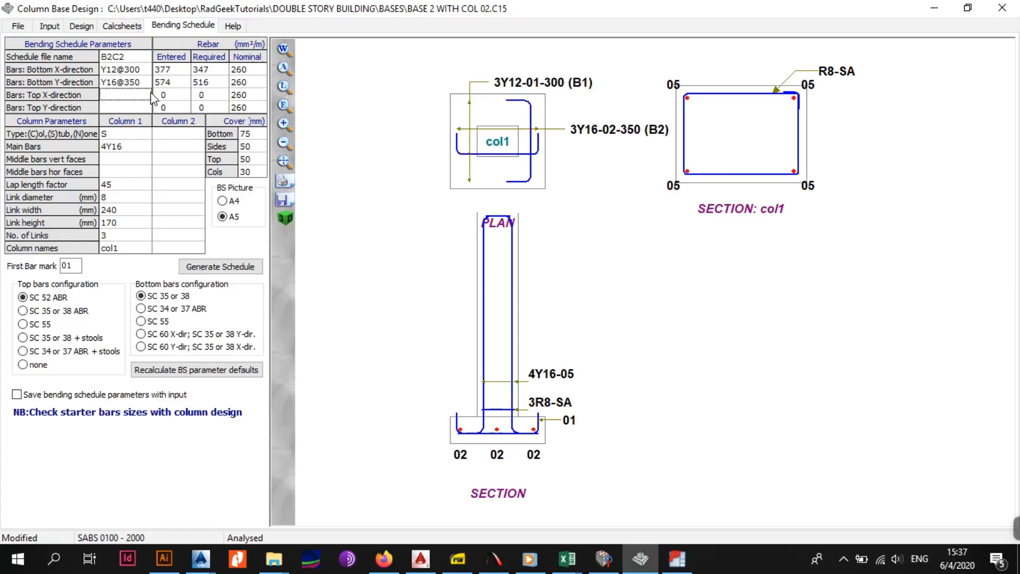
Check the base bar settings and set the Column 1 type to C in the bending schedule parameters
left_click(131, 72)
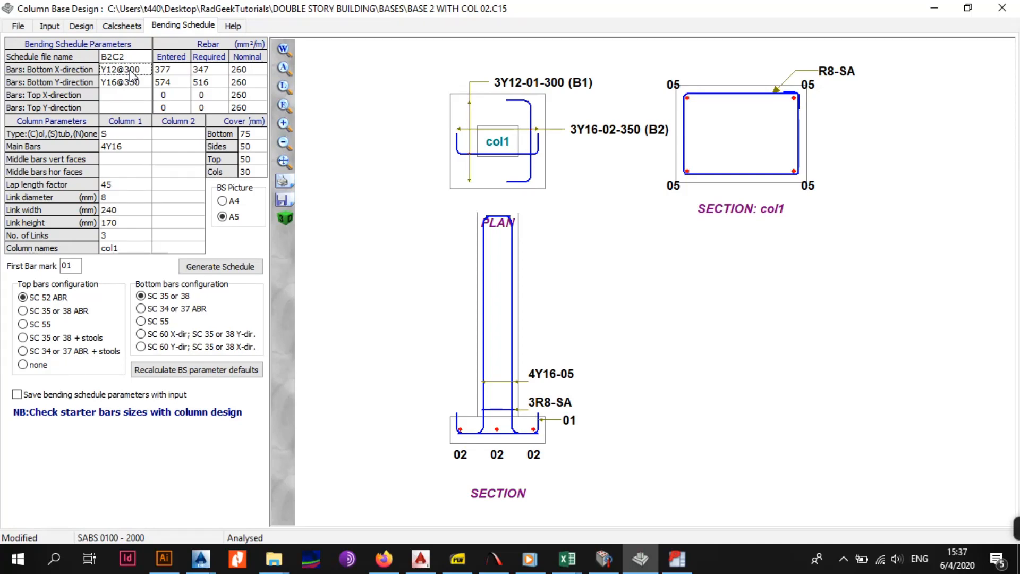
left_click(131, 107)
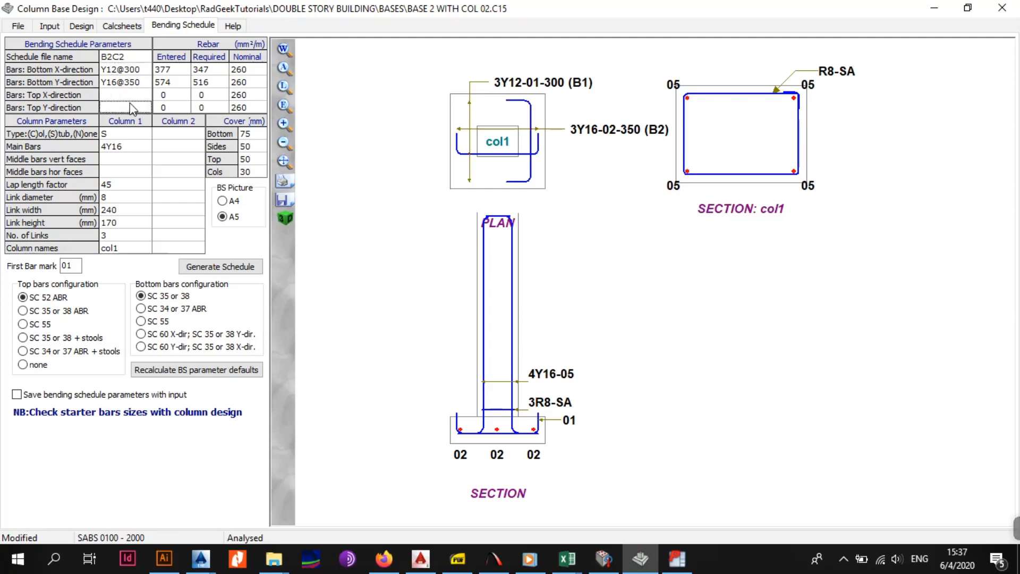
left_click(139, 136)
type("C")
left_click(140, 159)
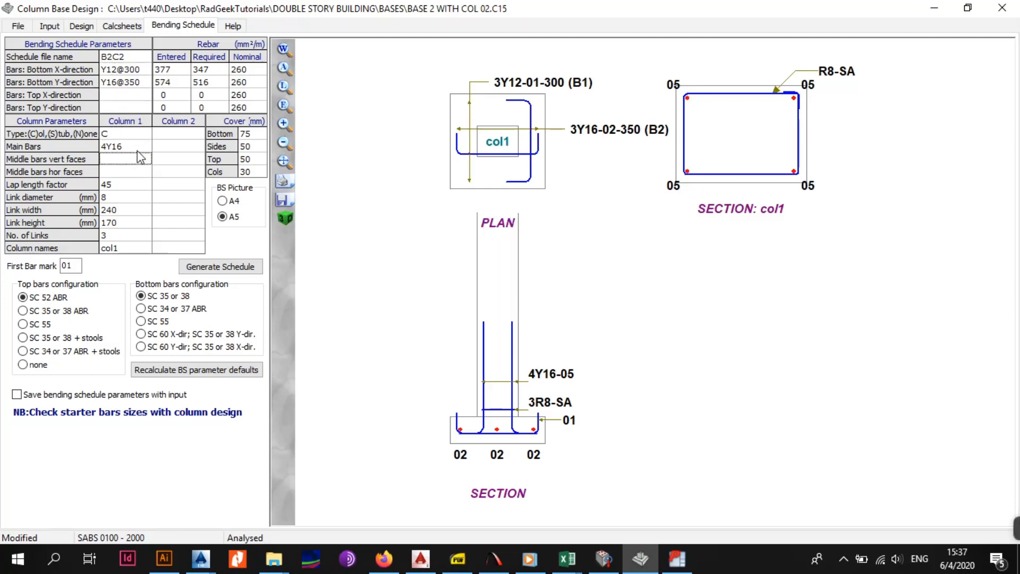
key("Up")
Set the Column 1 link diameter to 10 mm
left_click(132, 201)
left_click(130, 188)
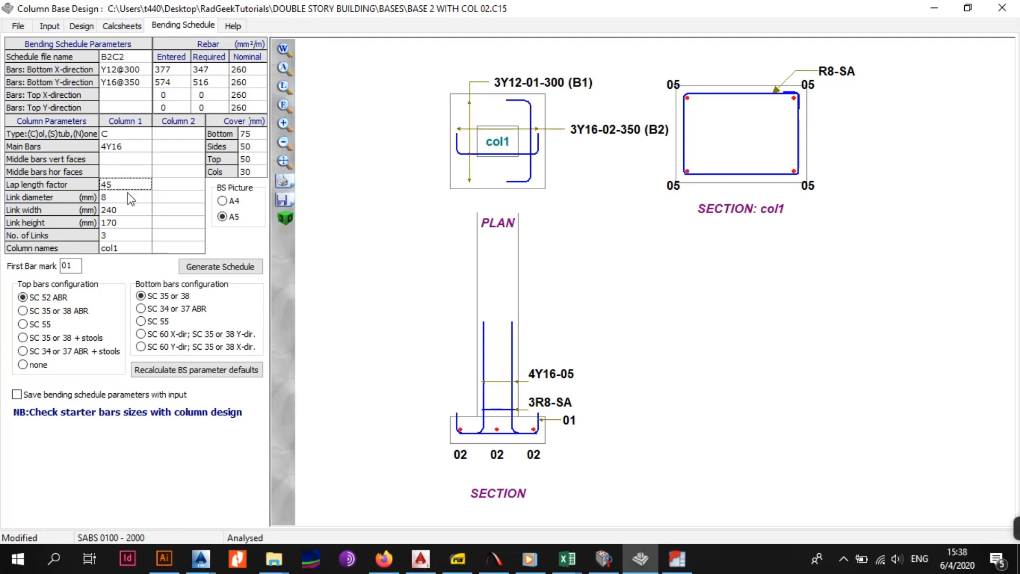
left_click(132, 198)
type("10")
key("Return")
left_click(134, 211)
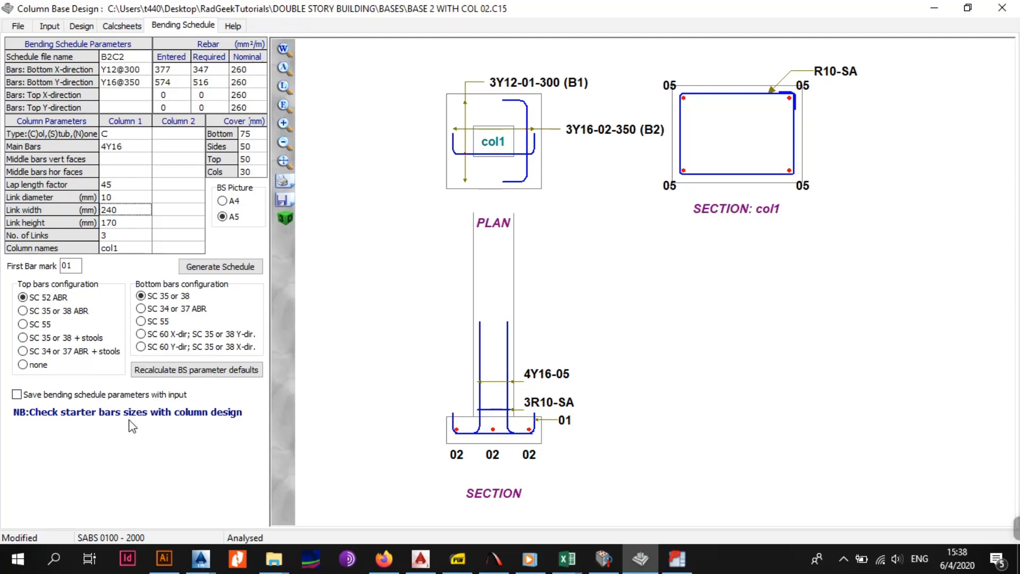
Name the column C2, and generate the B2C2 bending schedule and close its preview
left_click(111, 197)
left_click(119, 184)
left_click(124, 248)
type("C2")
left_click(119, 236)
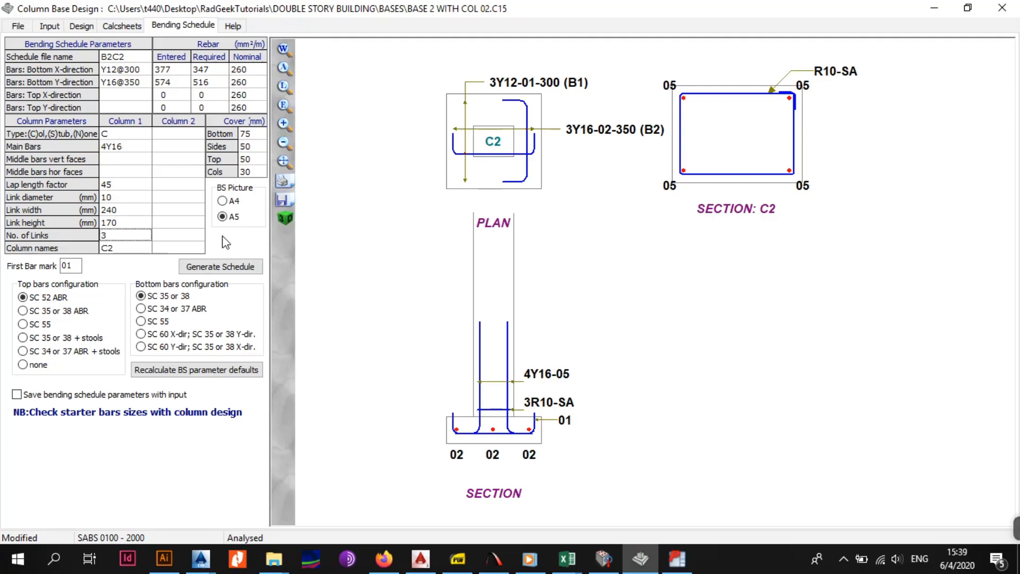
left_click(229, 265)
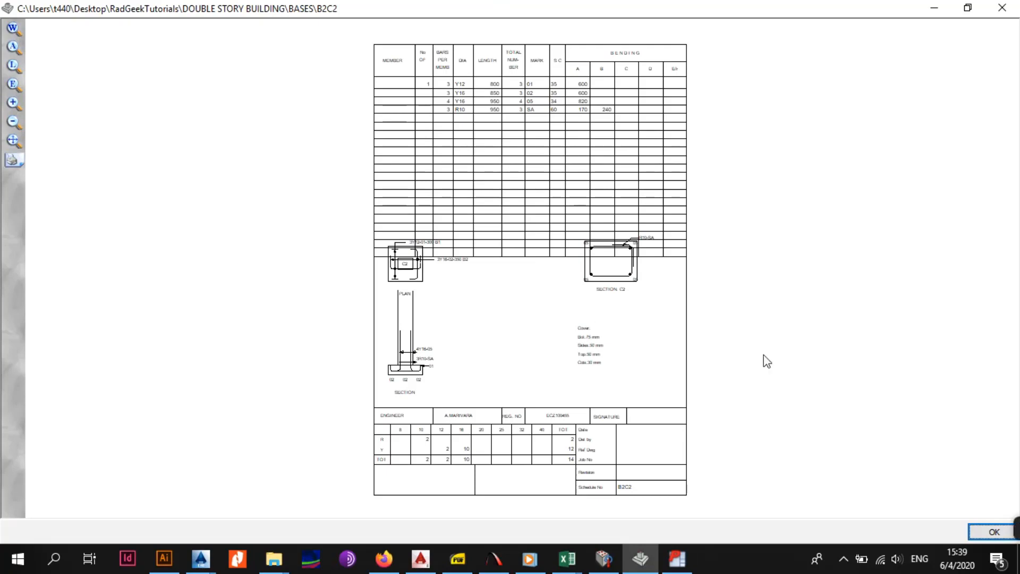
left_click(989, 531)
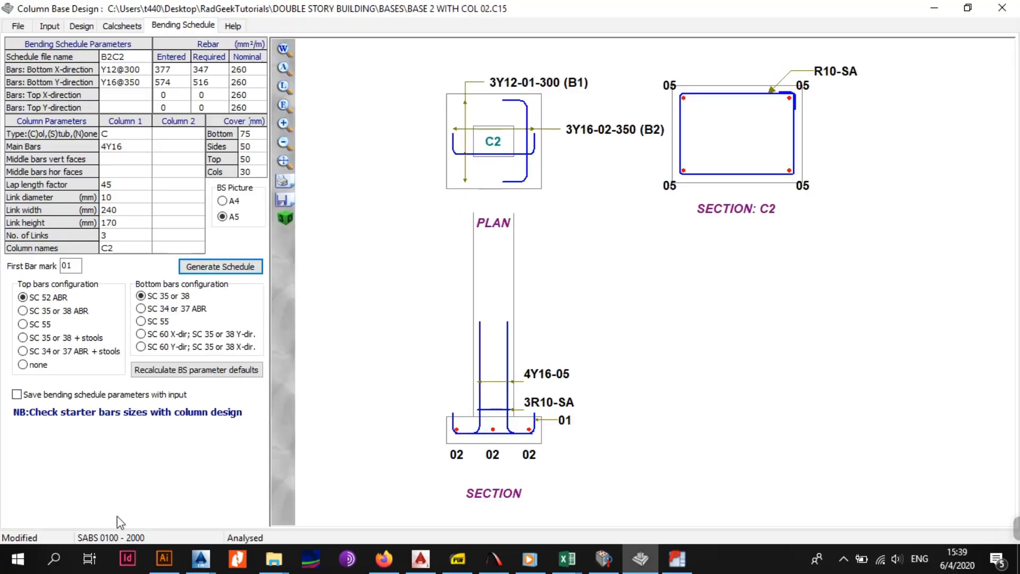
Search the computer for B2C2, open the matching PAD file in PADDS and maximize its drawing window
left_click(46, 567)
type("B2C2")
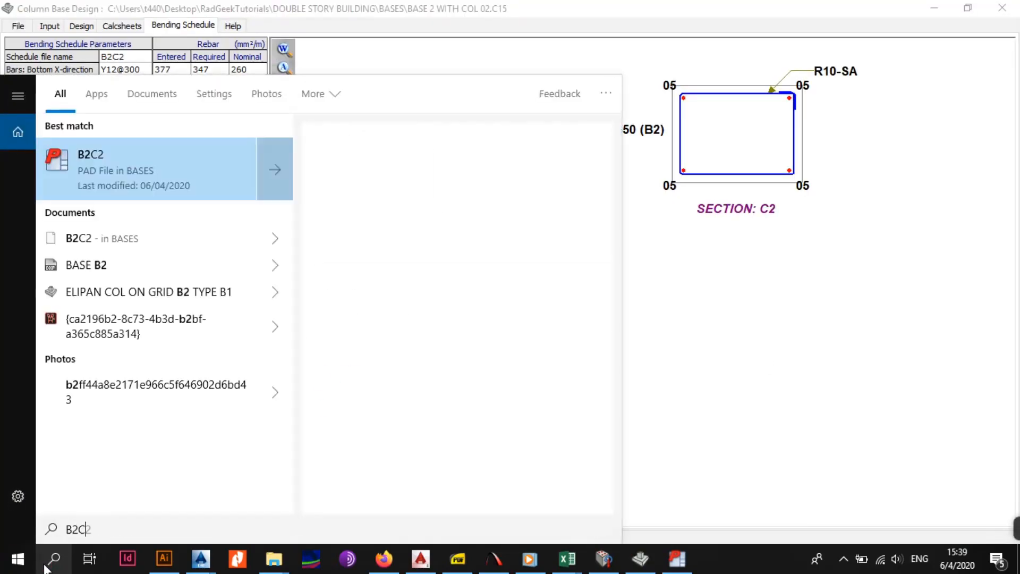
left_click(139, 159)
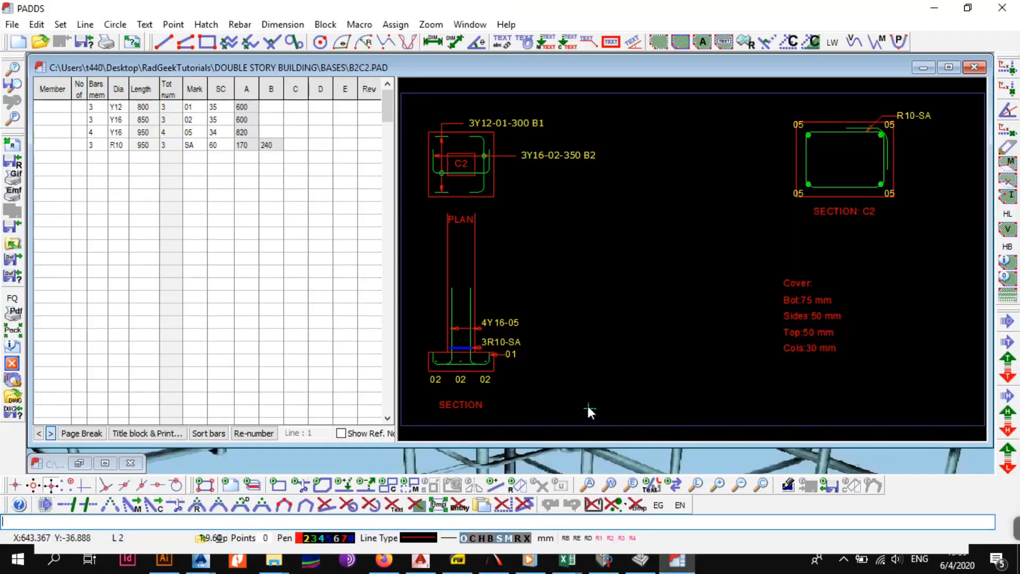
left_click(944, 66)
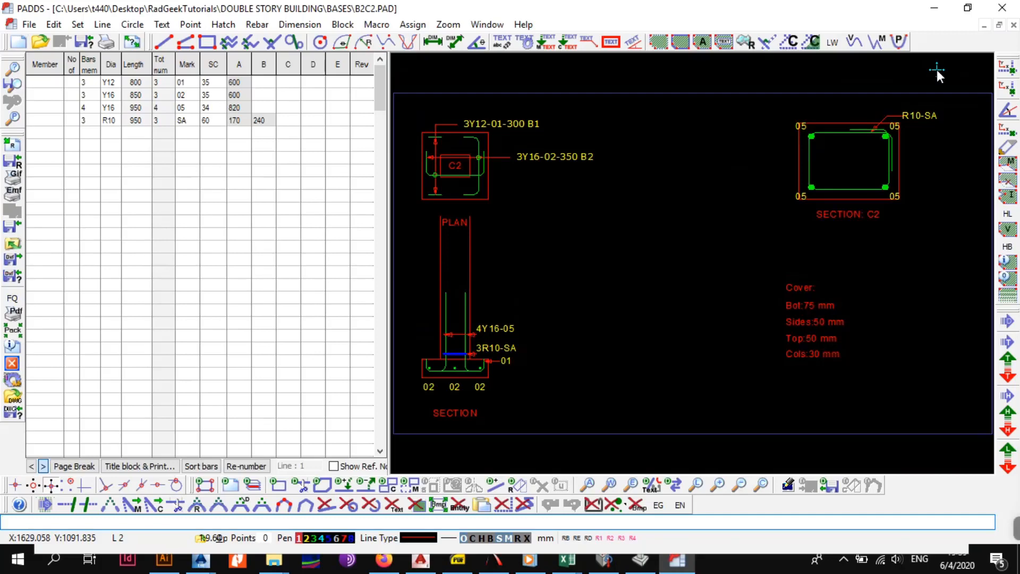
scroll(761, 212, "down", 3)
left_click_drag(749, 241, 658, 255)
scroll(585, 292, "up", 3)
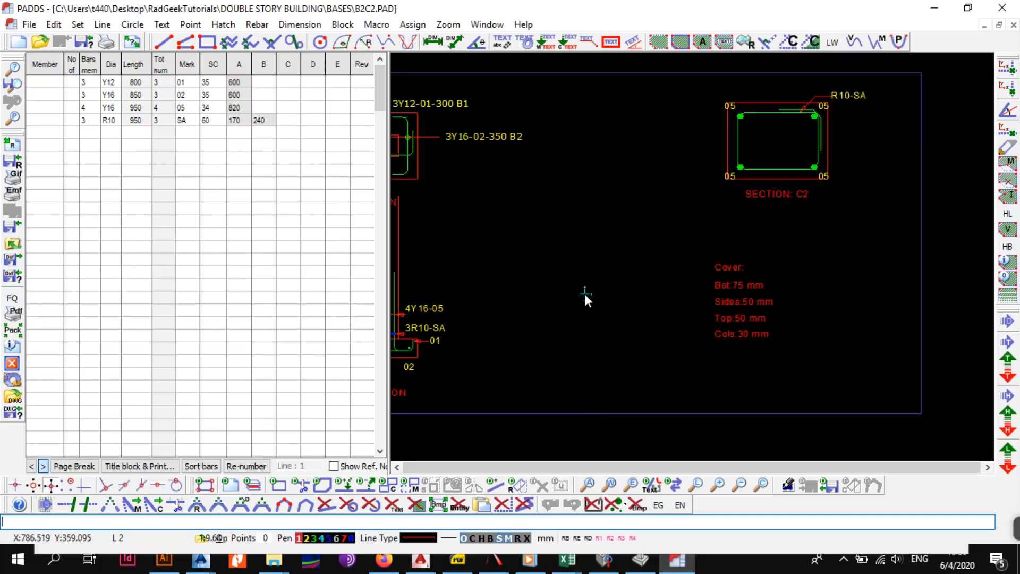
Switch to Column Base Design and save the base design for column 02
scroll(673, 327, "down", 3)
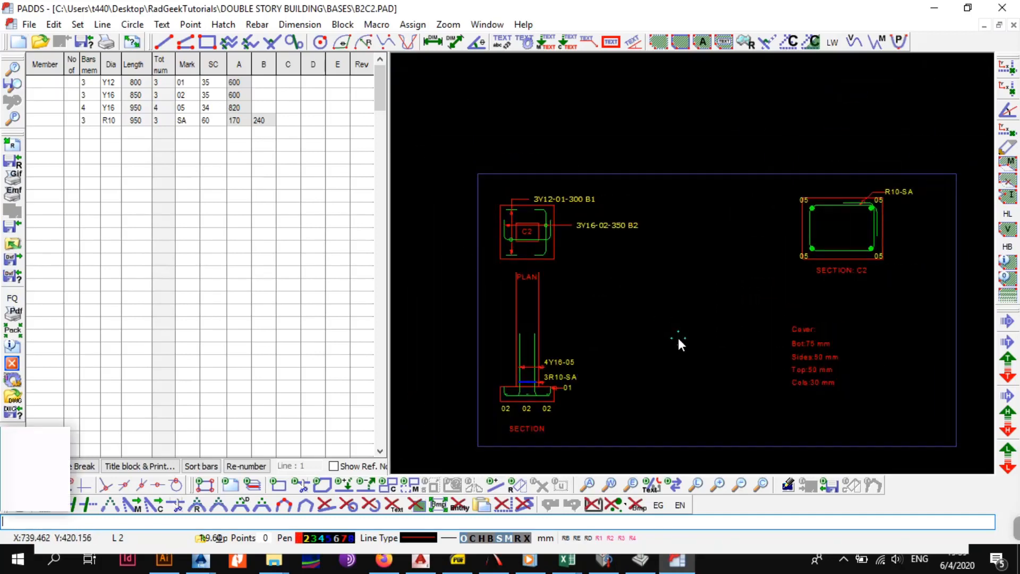
left_click(641, 558)
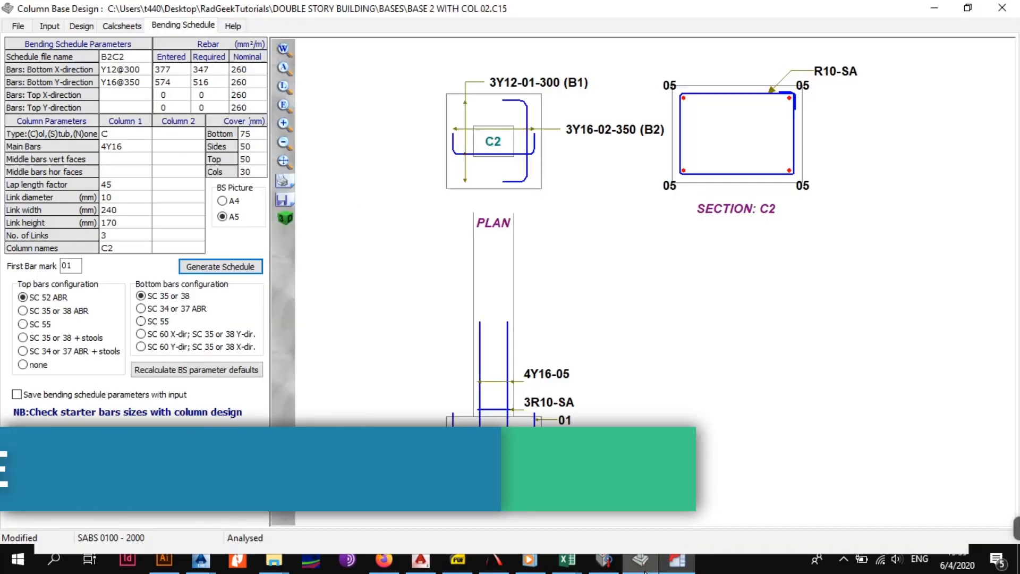
left_click(16, 26)
left_click(57, 76)
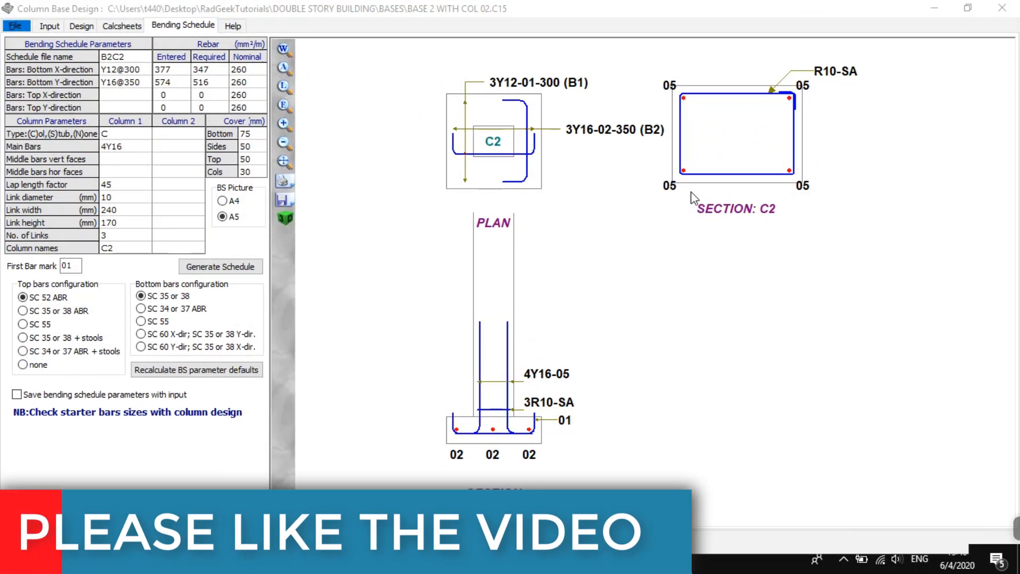
Save a copy of the base design in the BASES folder as BASE 3 WITH COL 03
left_click(19, 27)
left_click(43, 87)
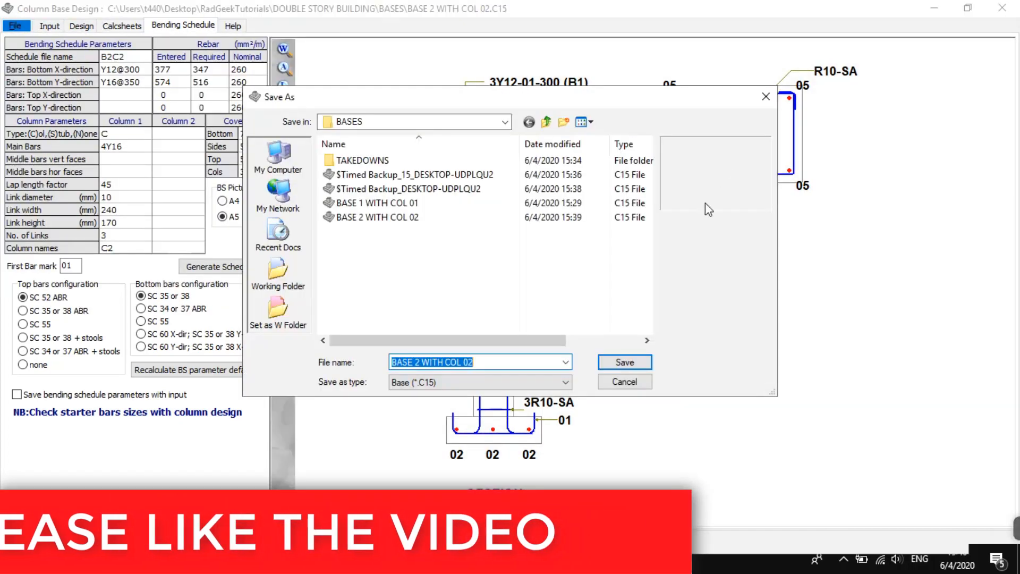
left_click(419, 363)
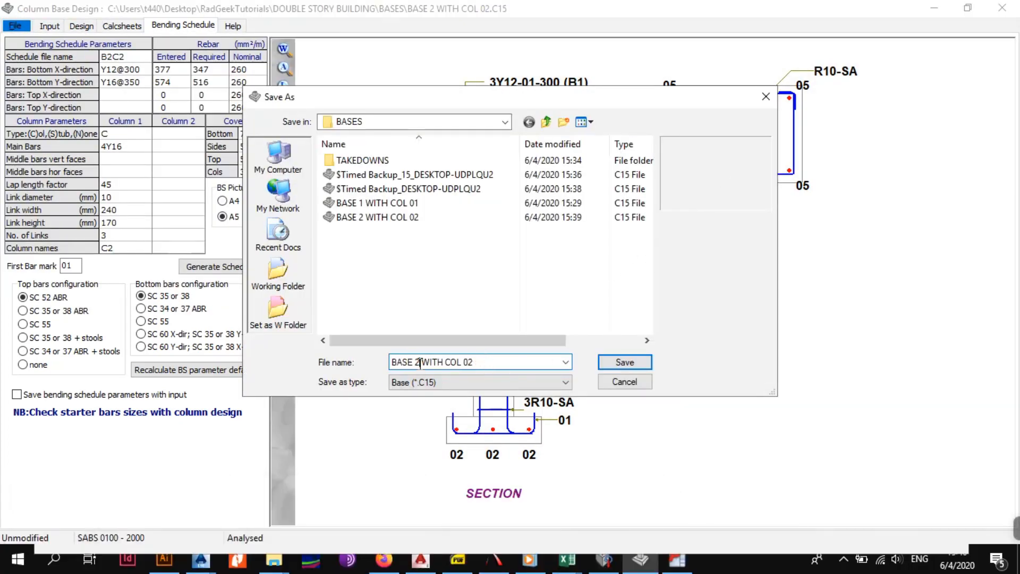
key("BackSpace")
type("2")
key("BackSpace")
type("3")
left_click(480, 362)
key("BackSpace")
type("3")
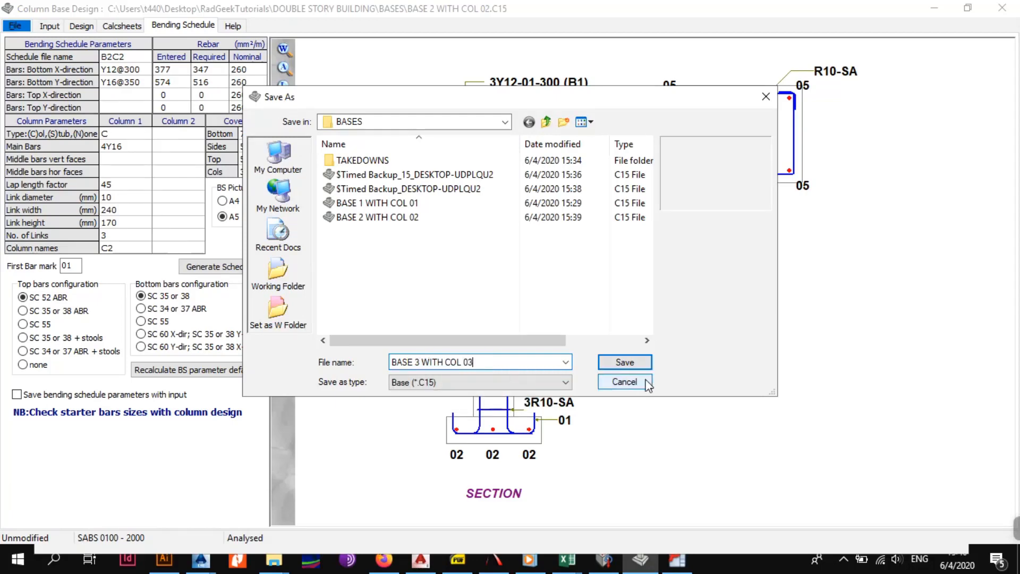
left_click(625, 363)
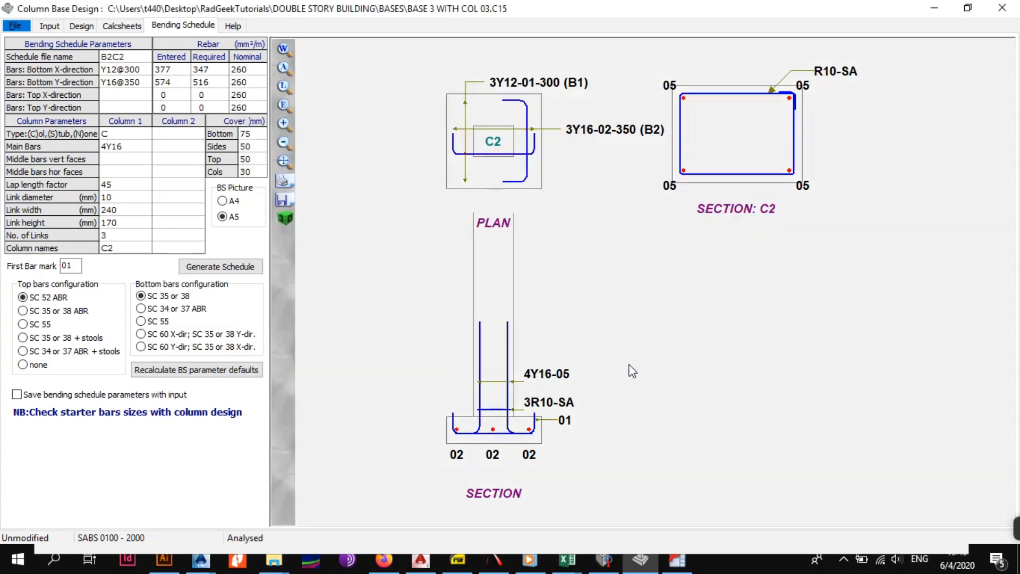
Open the COLUMN 03 TAKEDOWNS workbook from the TAKEDOWNS folder
left_click(273, 559)
left_click(348, 511)
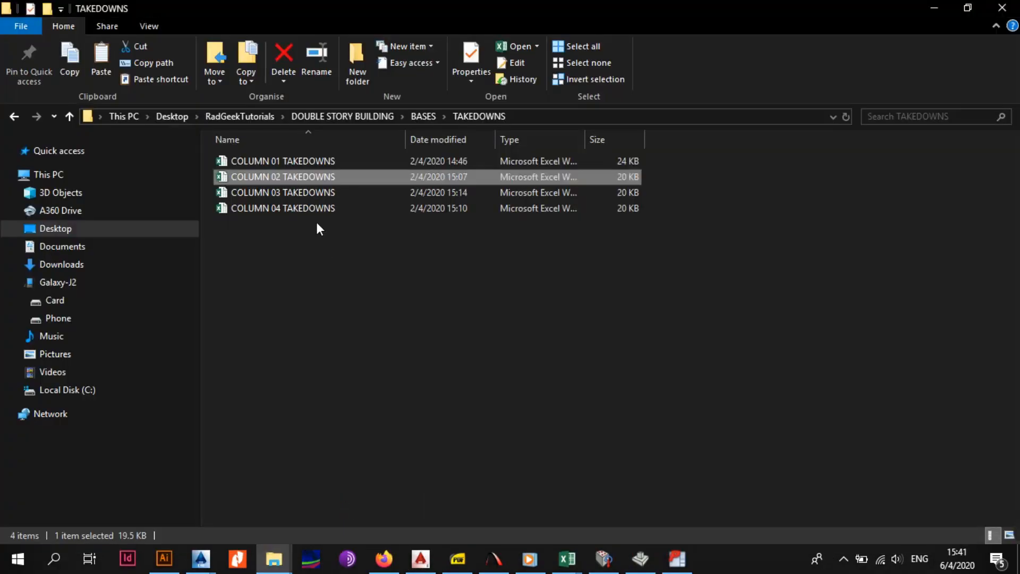
double_click(311, 193)
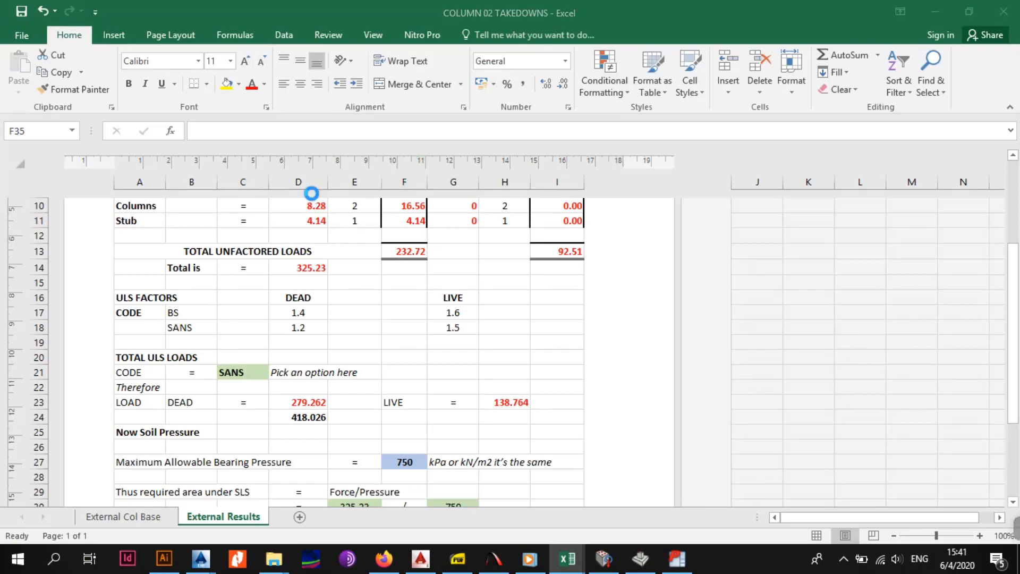
left_click(324, 311)
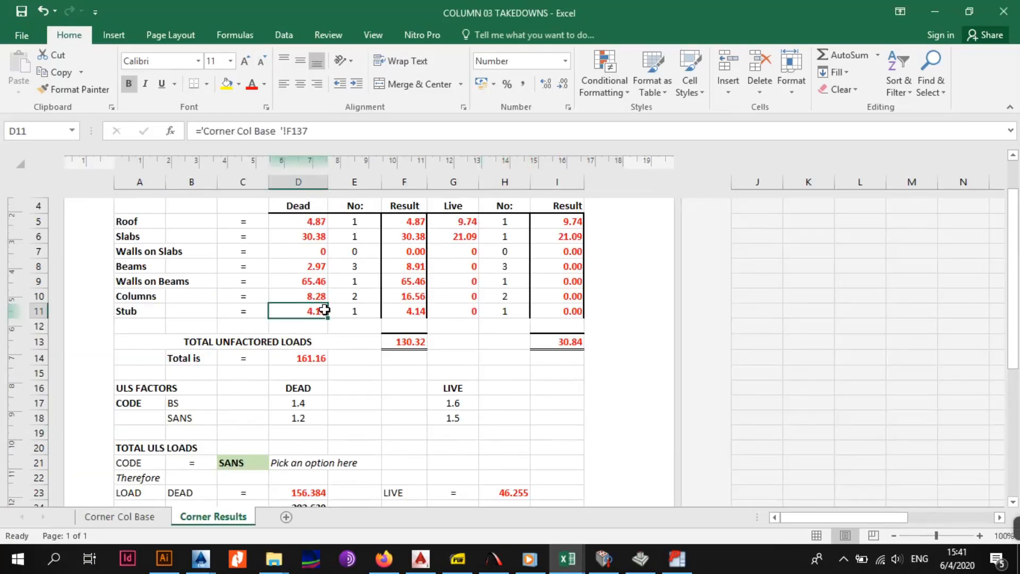
left_click(367, 372)
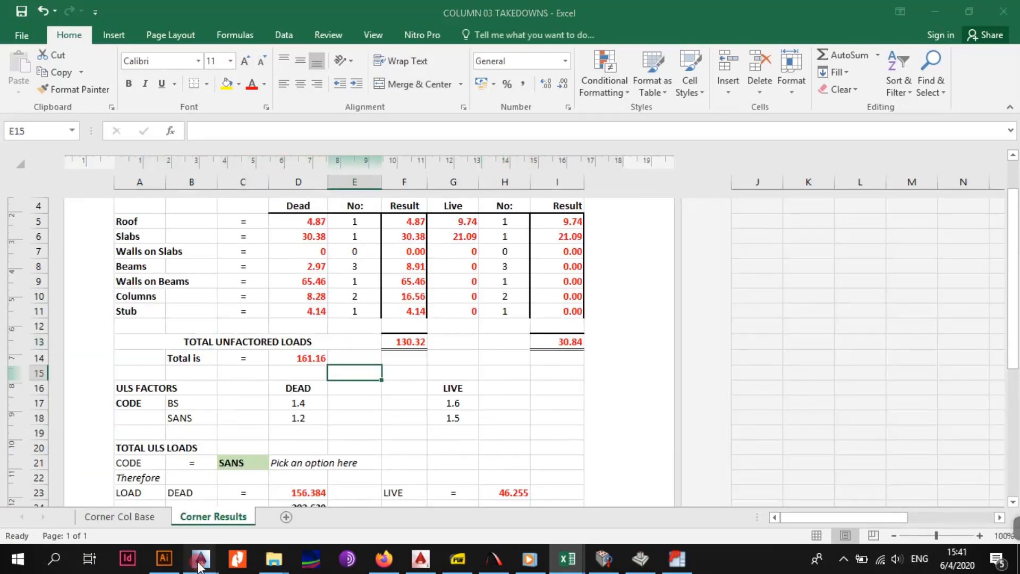
Switch to the TUTORIAL LAYOUTS drawing in AutoCAD Civil 3D and examine column 03's position and tributary area on the first-floor load takedown plan
mouse_move(201, 558)
left_click(244, 492)
scroll(255, 271, "up", 4)
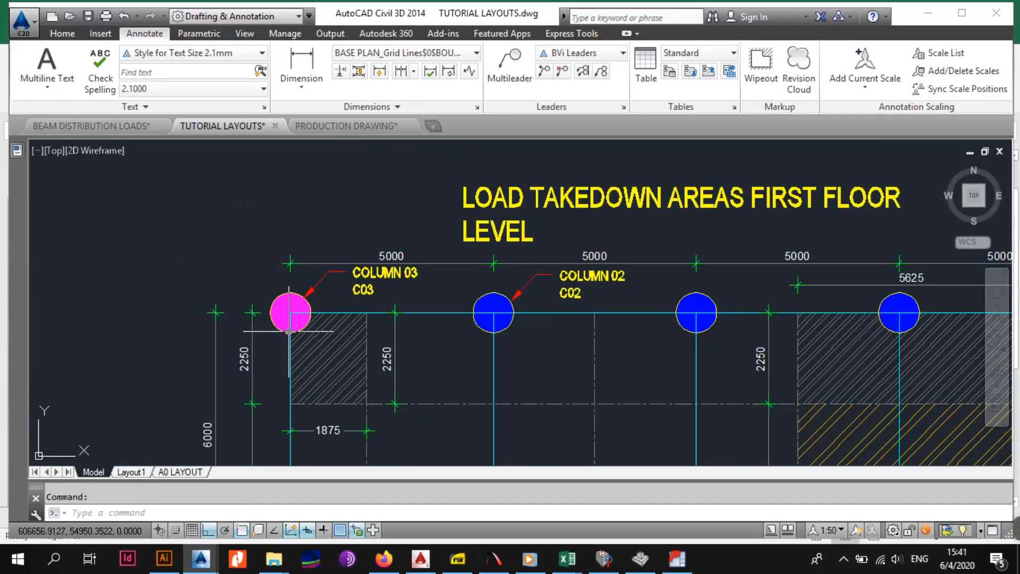
left_click_drag(644, 315, 274, 330)
scroll(275, 330, "up", 2)
mouse_move(538, 330)
left_mouse_down()
mouse_move(283, 323)
mouse_move(546, 336)
left_mouse_up()
scroll(283, 323, "down", 4)
scroll(476, 336, "up", 2)
scroll(379, 351, "down", 4)
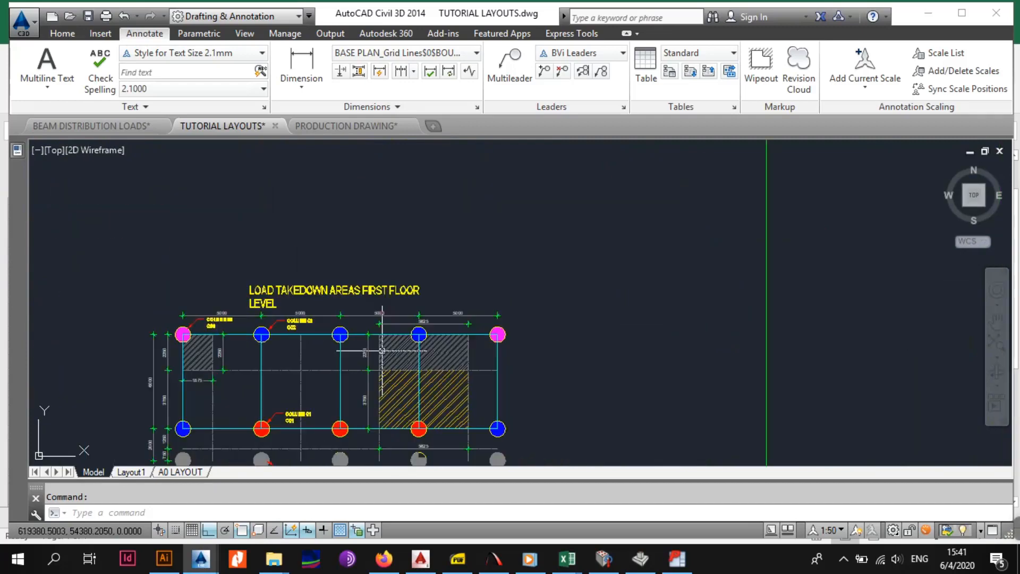
left_click_drag(267, 346, 381, 330)
left_click_drag(317, 339, 314, 310)
Switch to the COLUMN 03 TAKEDOWNS workbook and check the total unfactored dead load
mouse_move(576, 569)
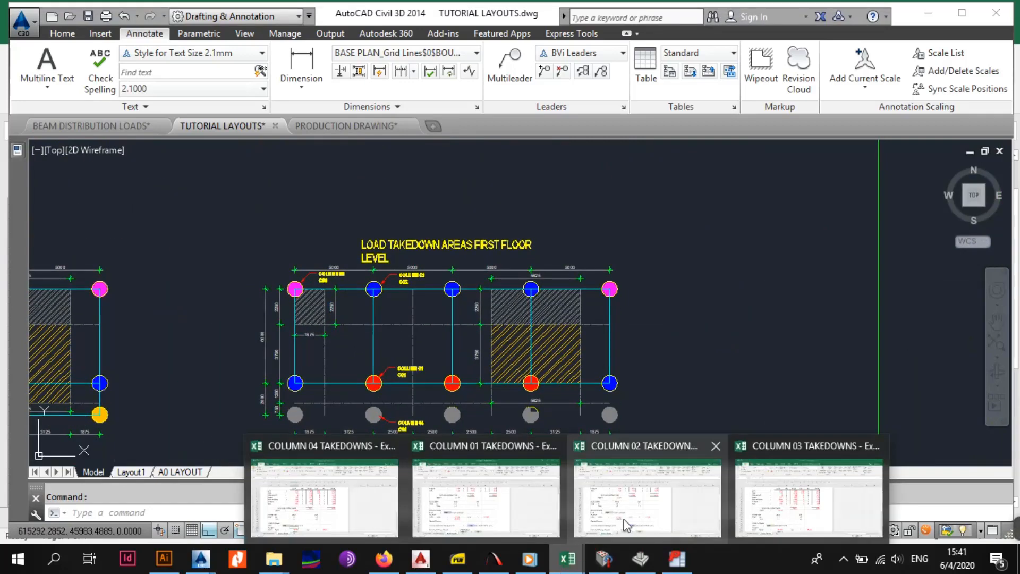
left_click(785, 506)
left_click(286, 294)
left_click(432, 358)
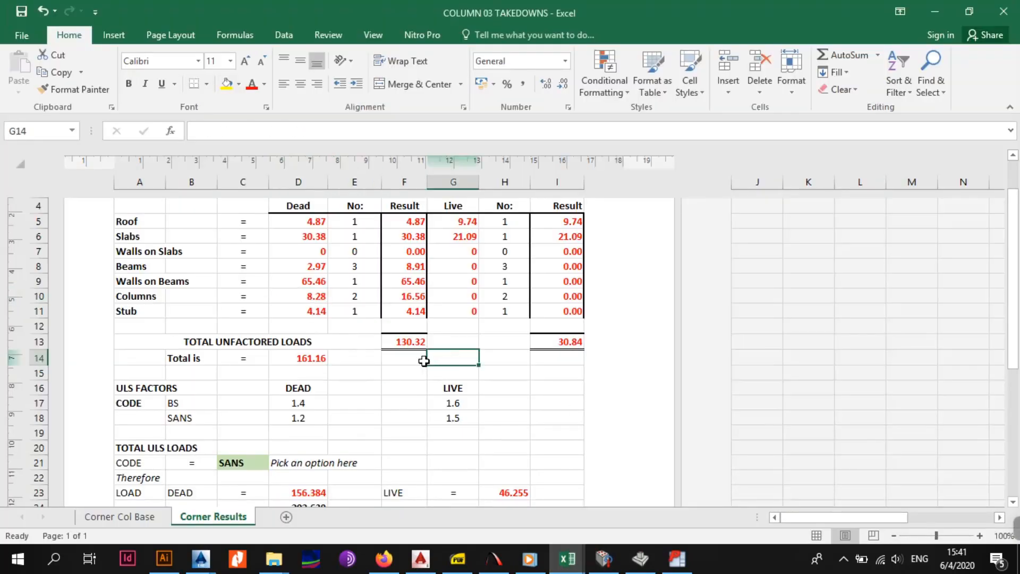
left_click(412, 342)
In the Column Base Design input, set the first load row's unfactored P to 130.32 kN, matching the column 03 dead load total
mouse_move(643, 569)
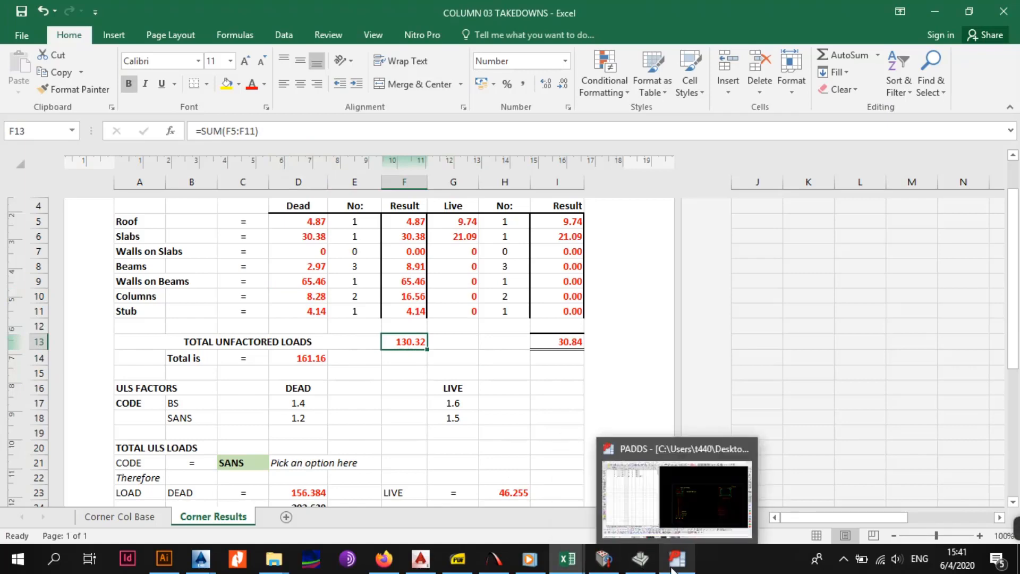
left_click(640, 559)
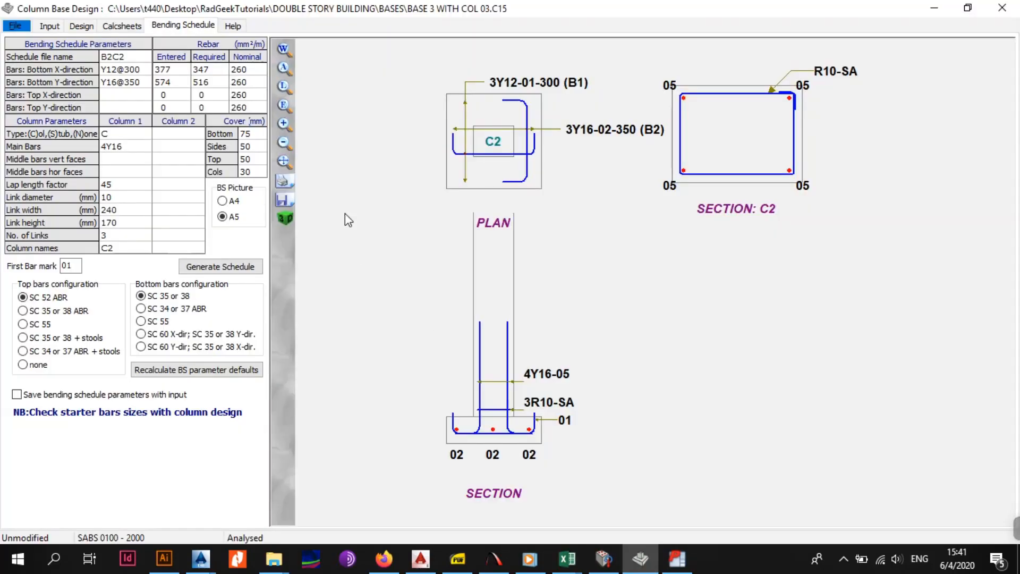
left_click(40, 26)
left_click(371, 145)
left_click(368, 121)
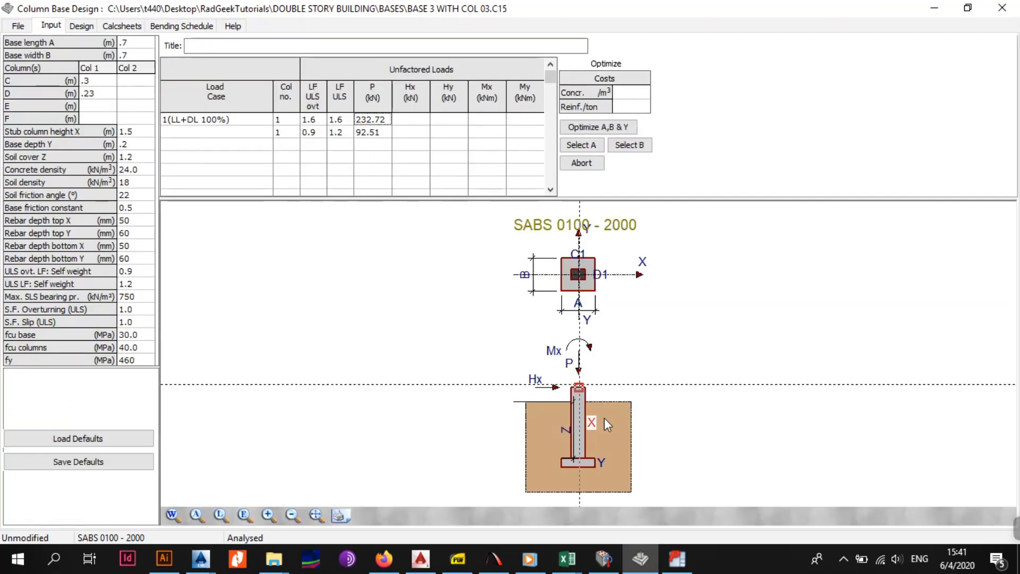
left_click(676, 560)
left_click(641, 560)
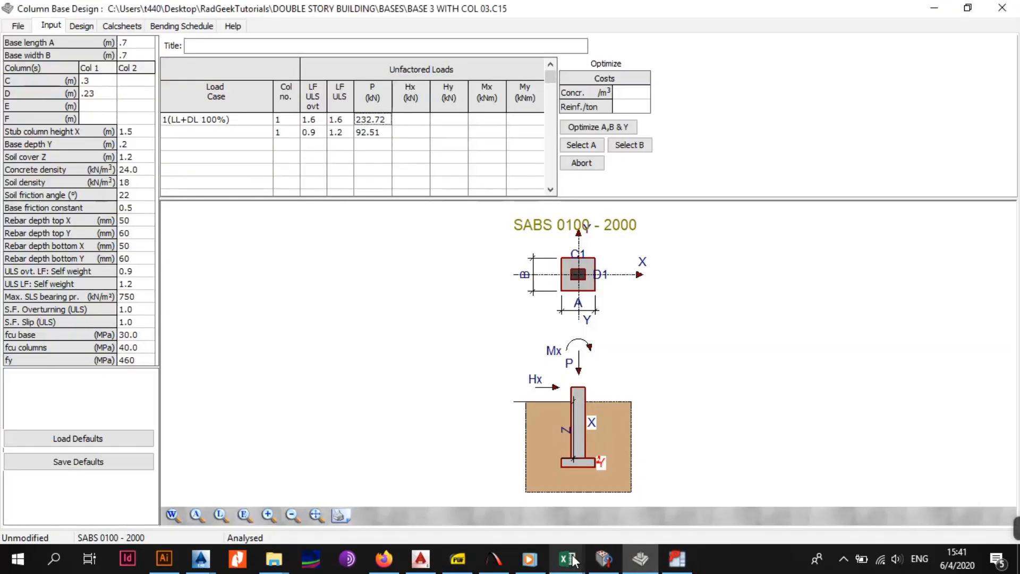
left_click(575, 560)
left_click(802, 502)
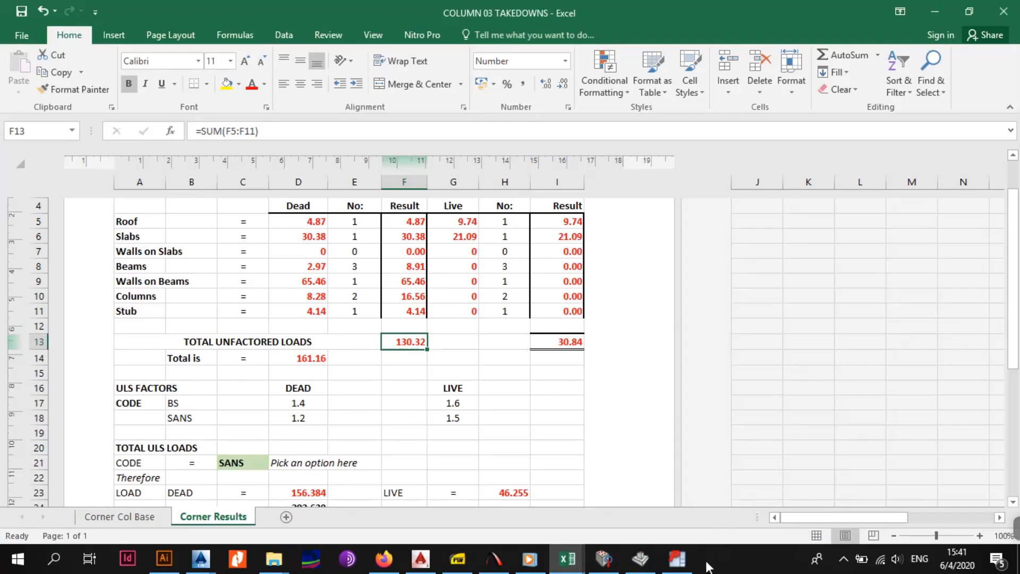
left_click(640, 560)
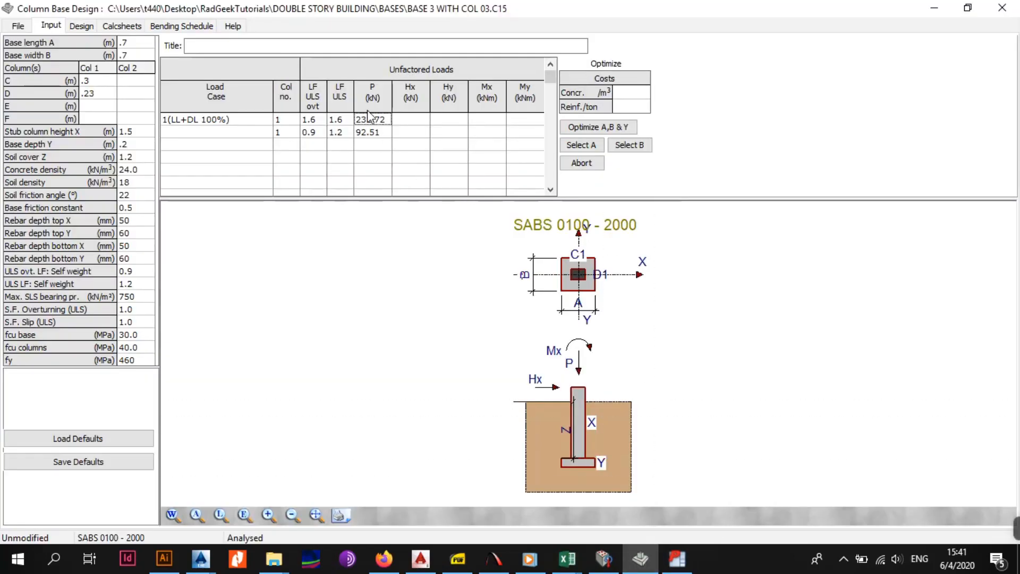
type("135.32")
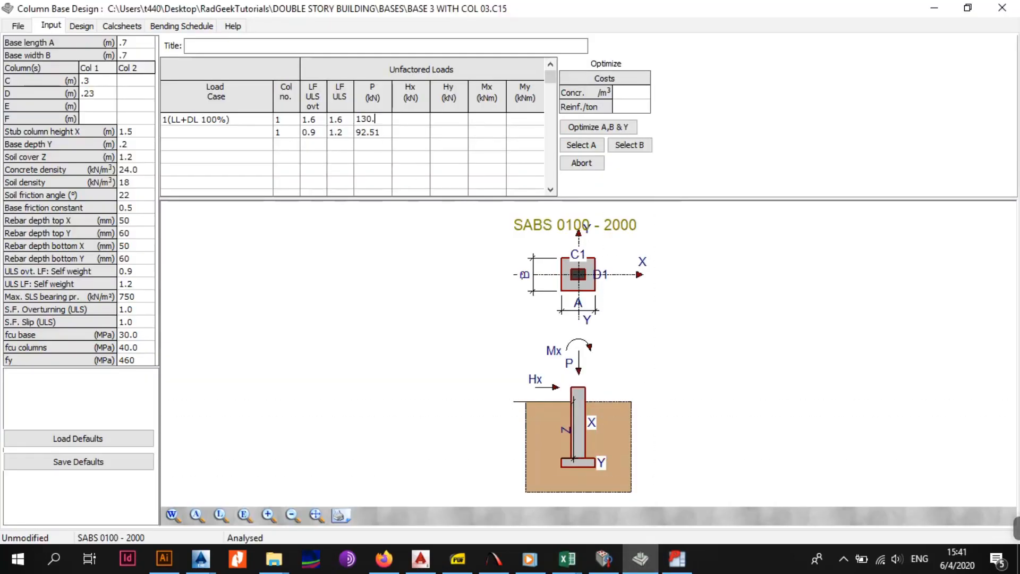
left_click(372, 157)
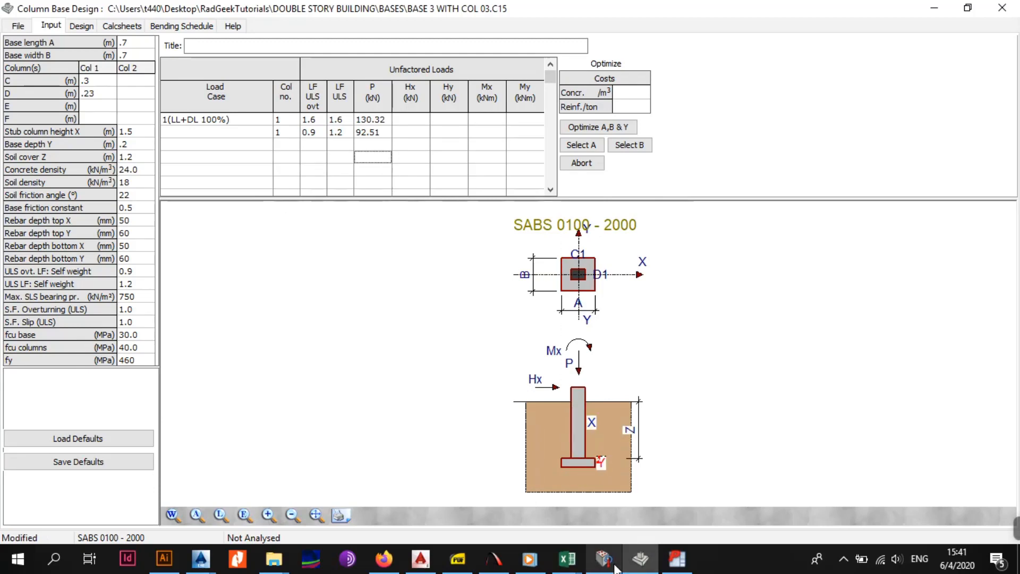
Look up column 03's total unfactored live load in its takedown workbook and set the second load row's P to 30.84 kN
mouse_move(567, 559)
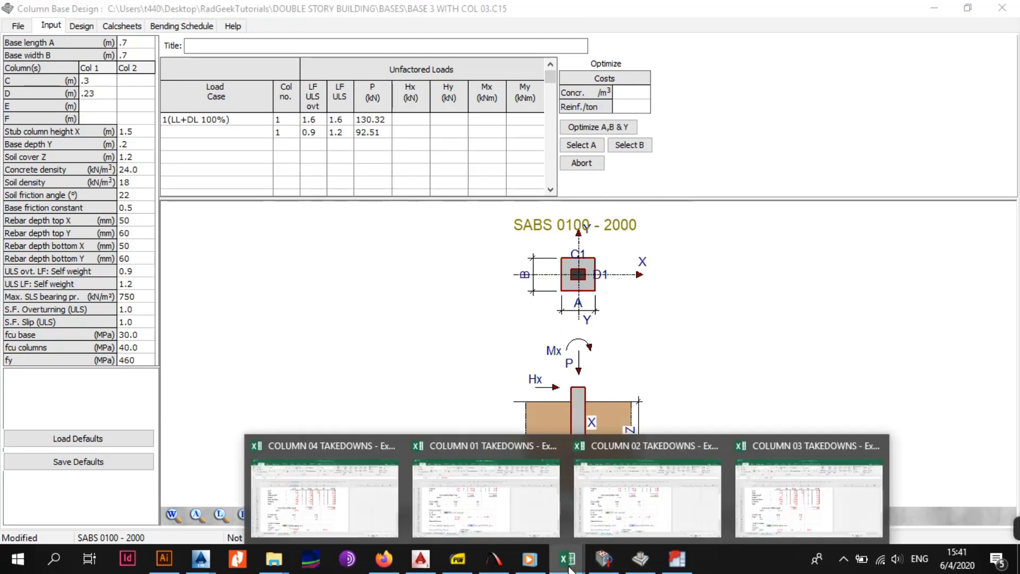
left_click(856, 515)
left_click(560, 340)
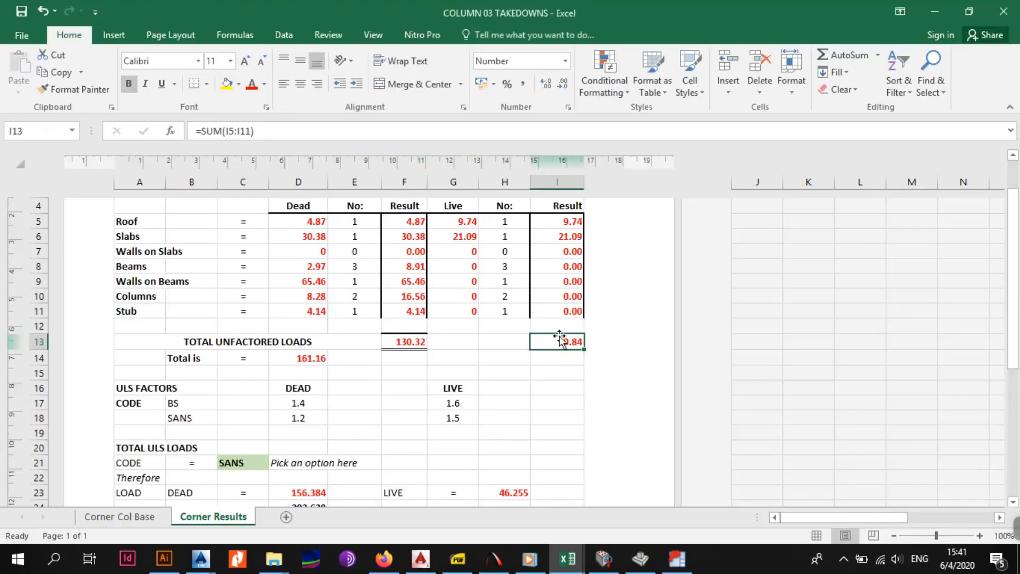
left_click(567, 557)
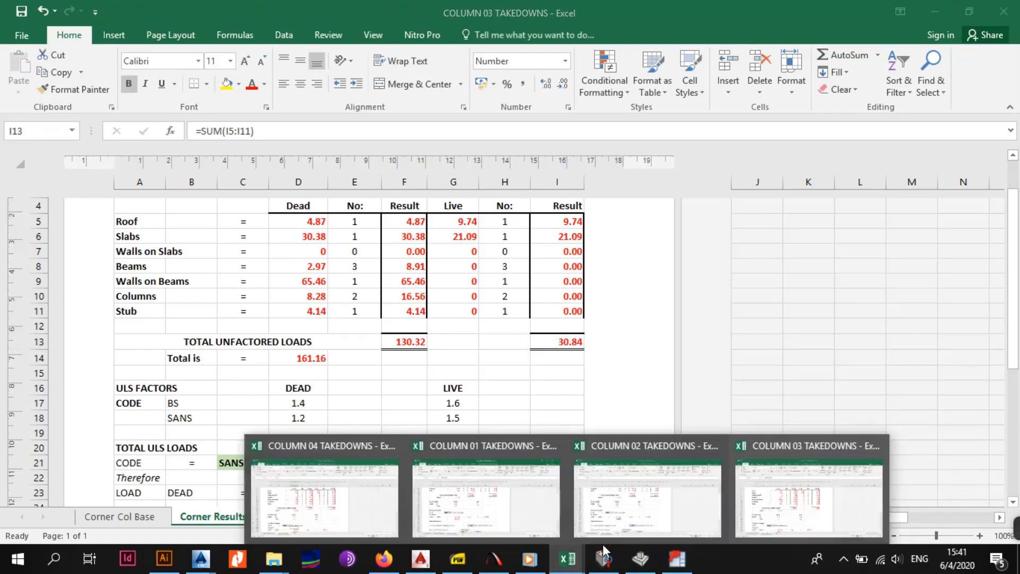
left_click(641, 562)
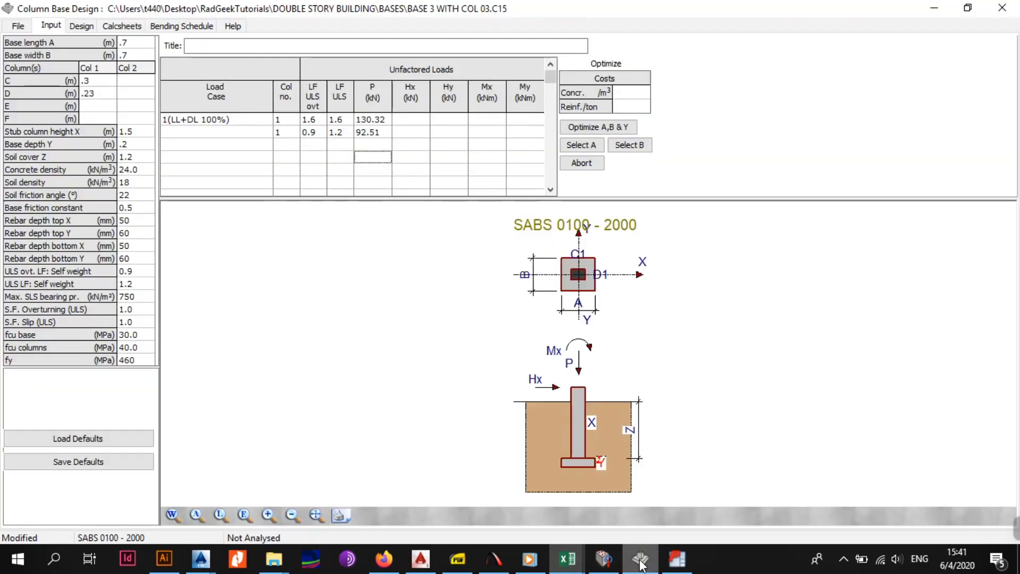
left_click(374, 135)
type("30.84")
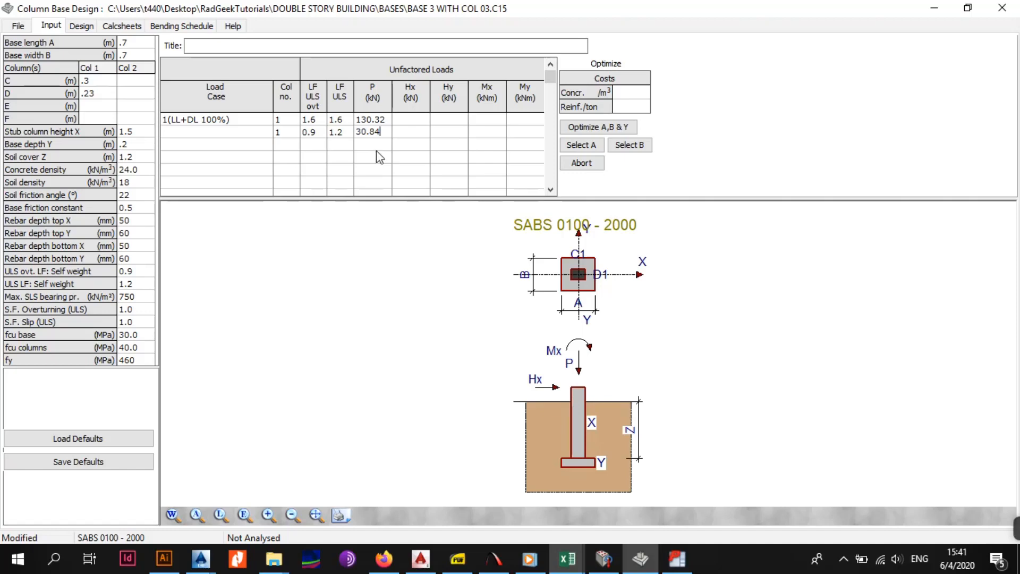
left_click(377, 154)
left_click(435, 167)
left_click(281, 194)
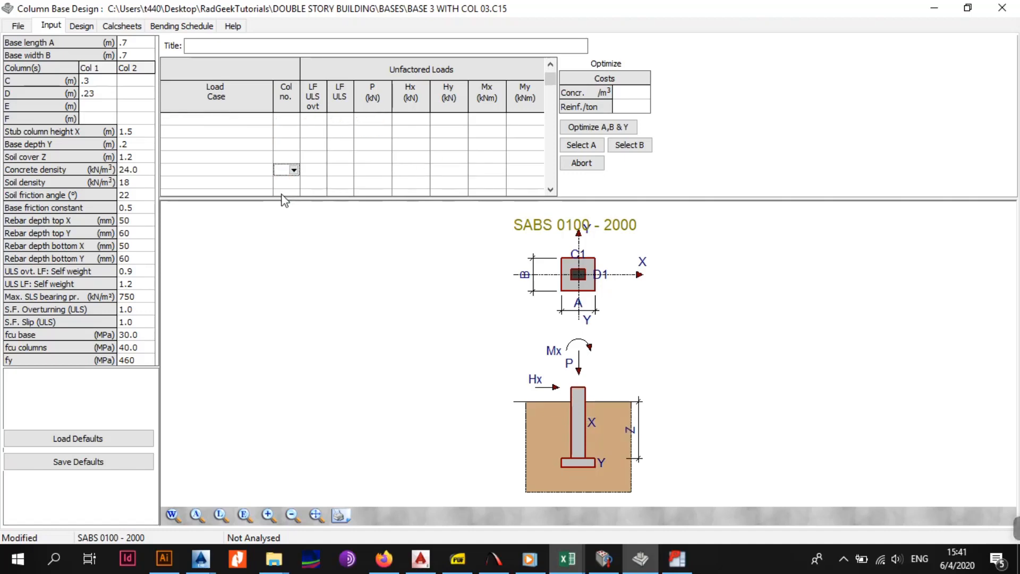
left_click(324, 142)
scroll(387, 158, "up", 4)
left_click(435, 144)
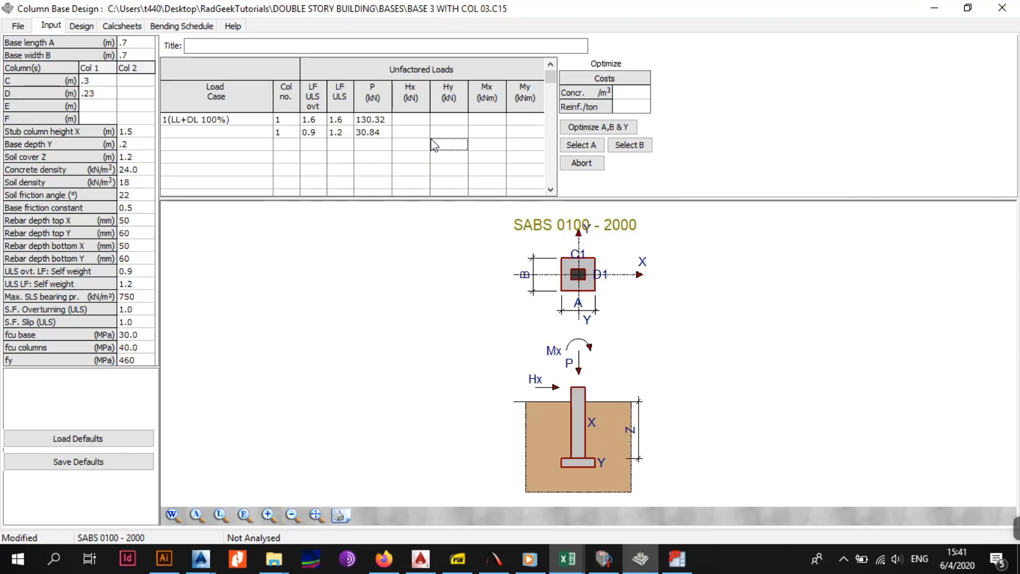
Check the required square base side lengths in the soil pressure section of the COLUMN 03 TAKEDOWNS workbook
left_click(568, 559)
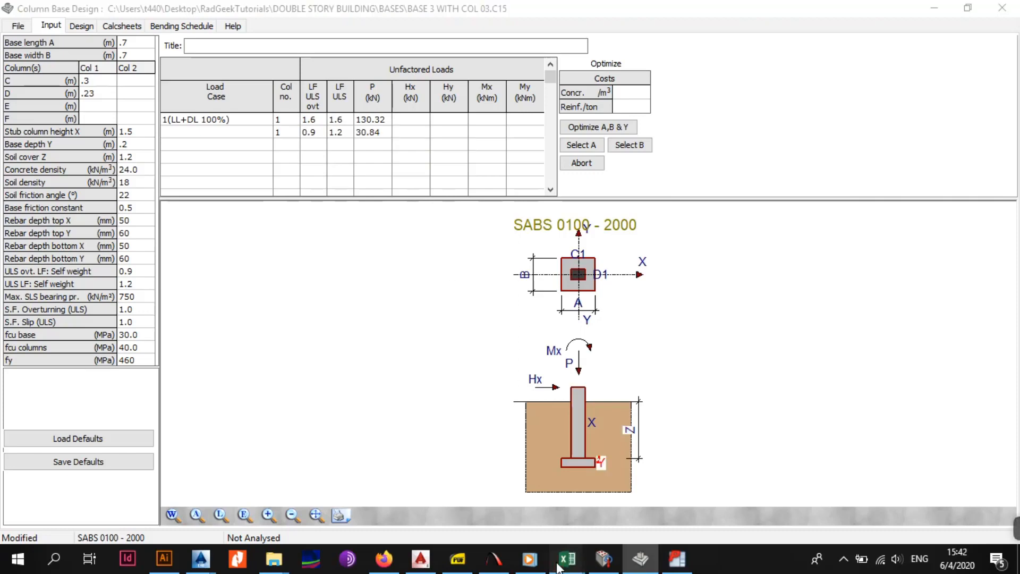
left_click(770, 492)
scroll(467, 380, "down", 4)
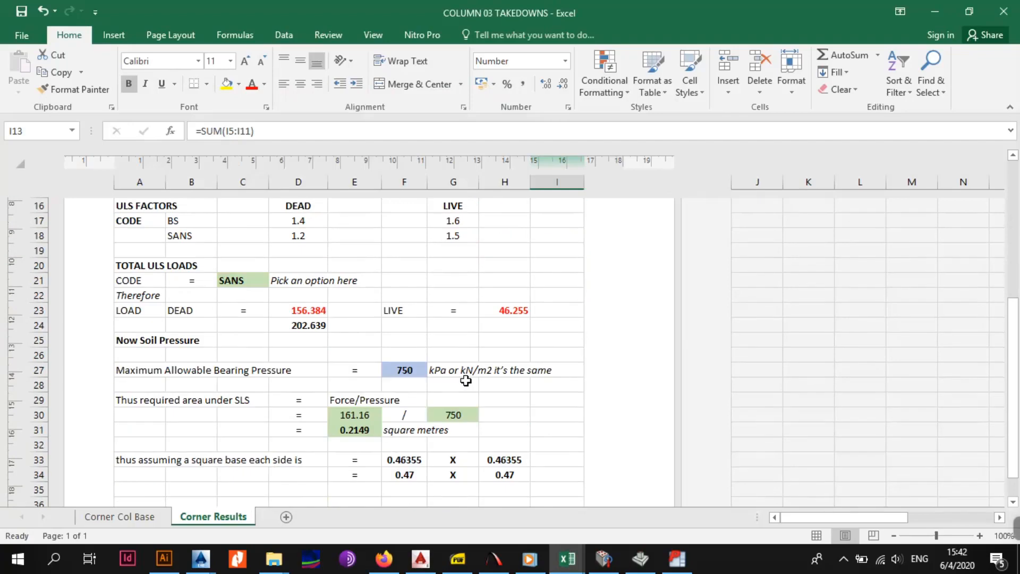
scroll(380, 432, "down", 1)
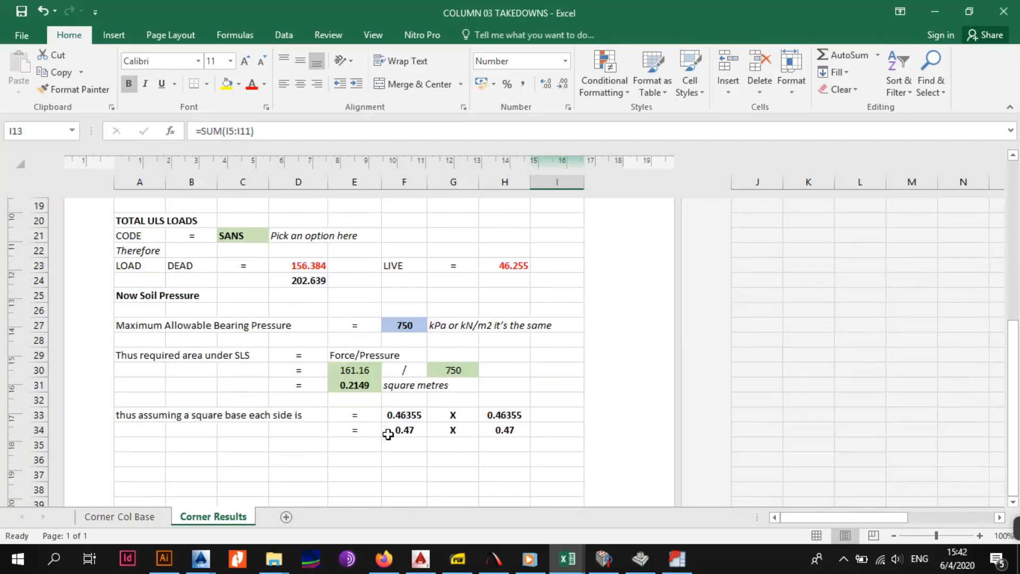
left_click(404, 431)
left_click(497, 430)
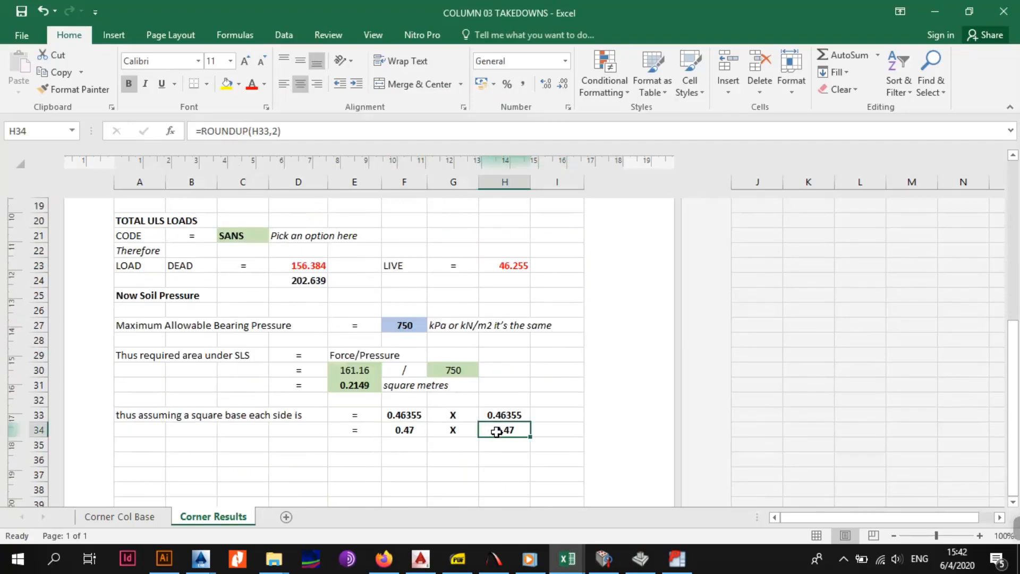
left_click(420, 431)
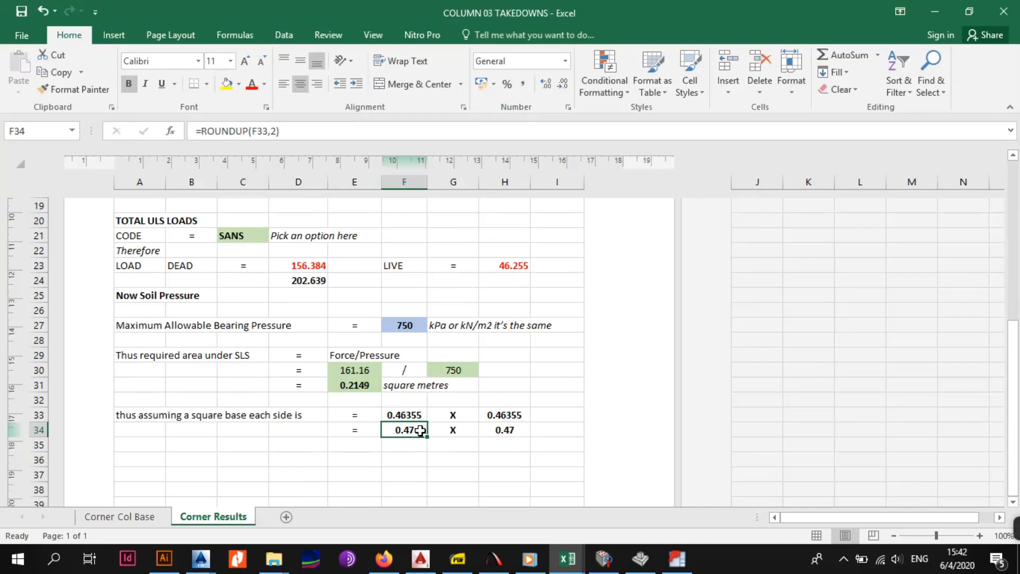
Switch back to Column Base Design, try a base length A and width B of 0.5 m, and check the design results
left_click(509, 430)
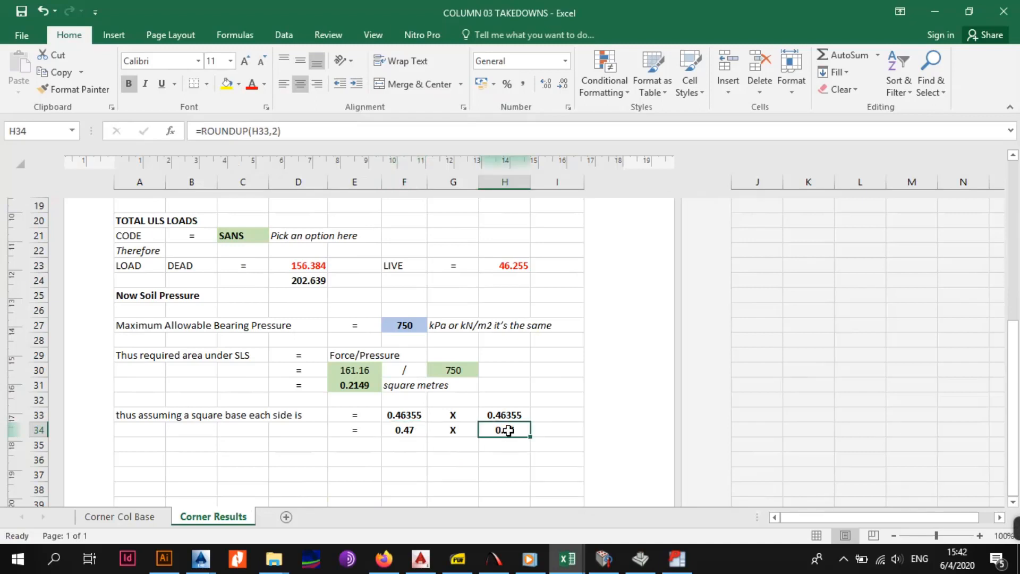
left_click(647, 564)
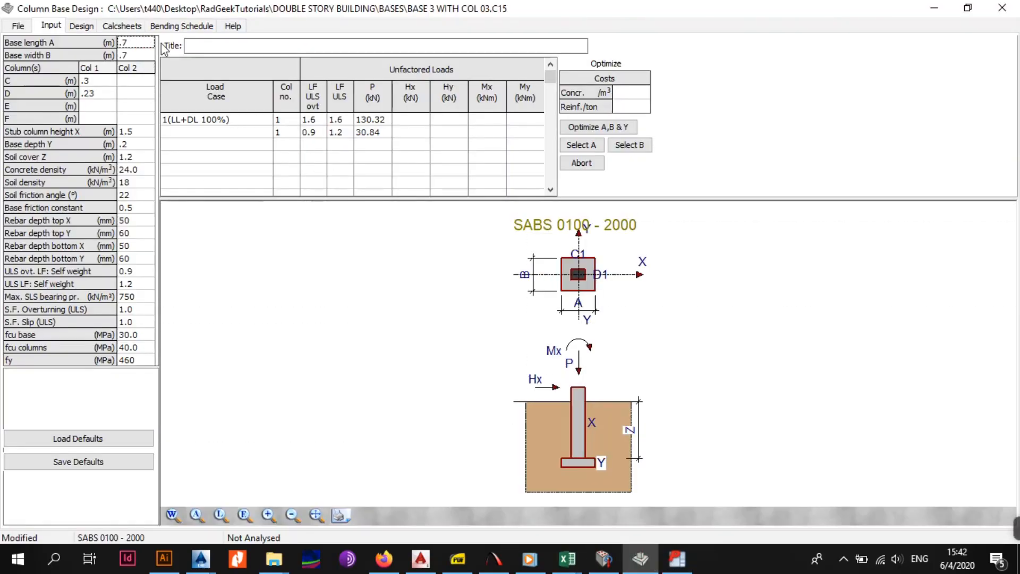
type("0.")
left_click(144, 58)
type("0")
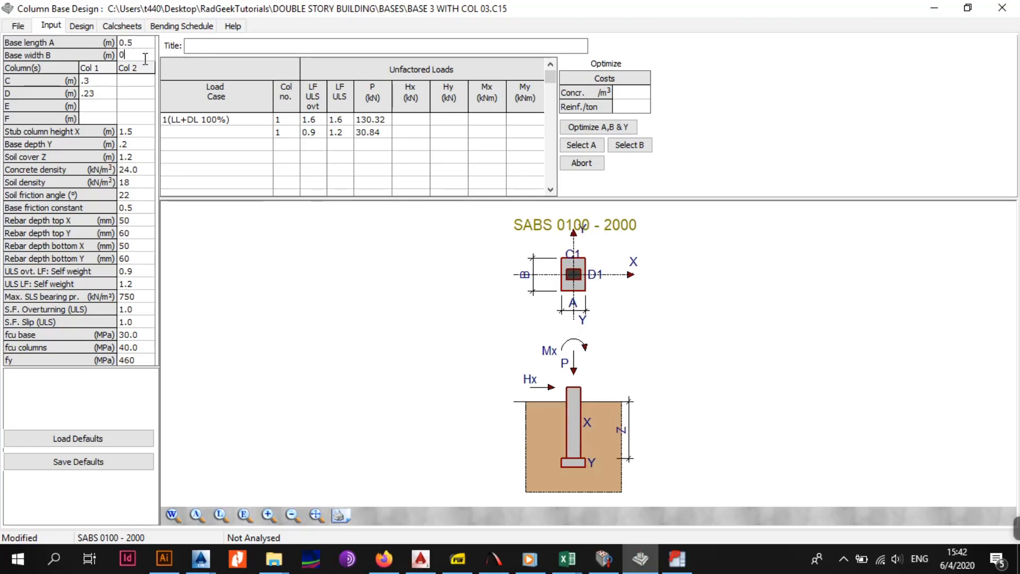
type(".5")
left_click(151, 106)
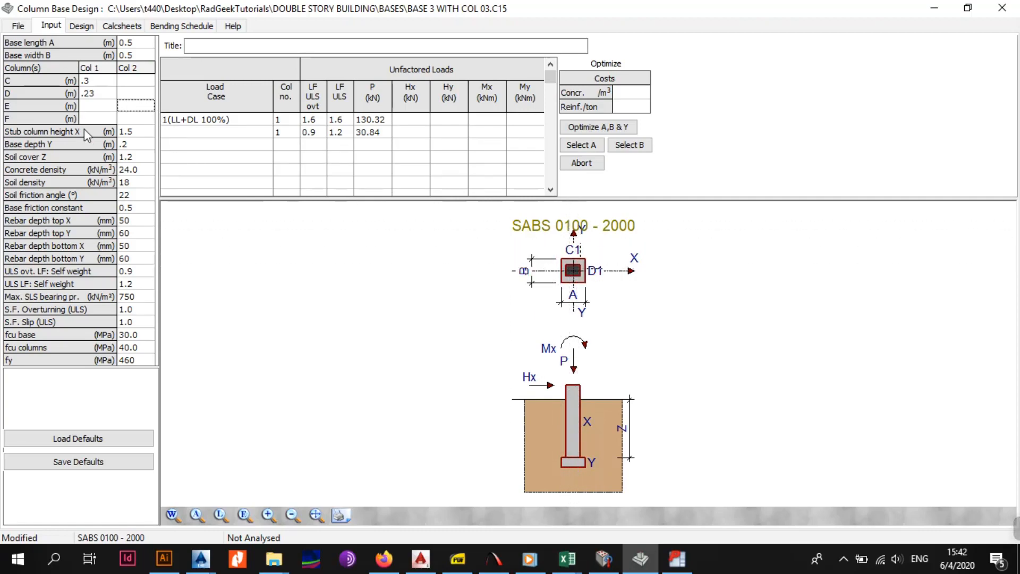
left_click(83, 26)
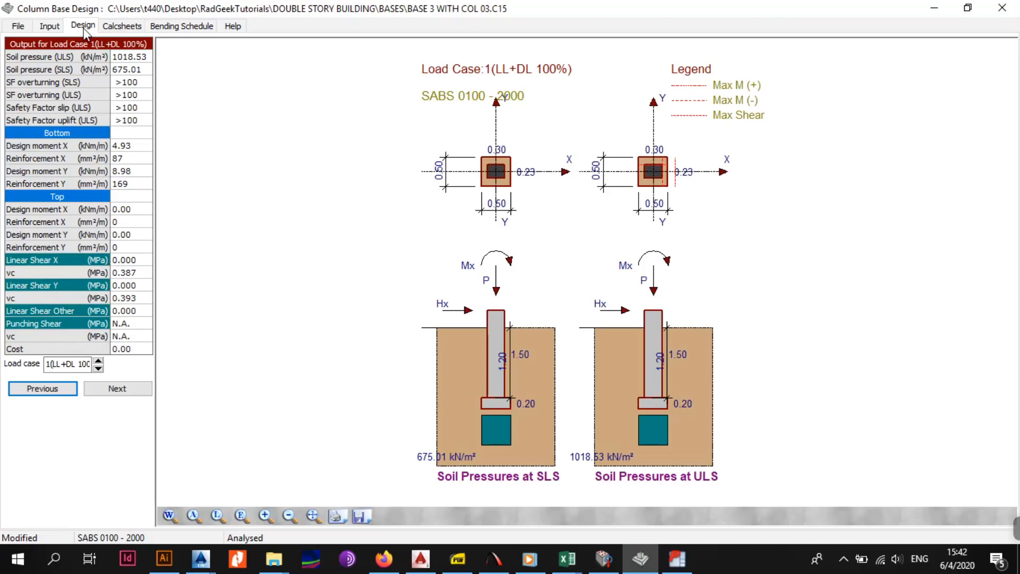
Set both the base length A and the base width B to 0.7 m
left_click(52, 30)
left_click(127, 45)
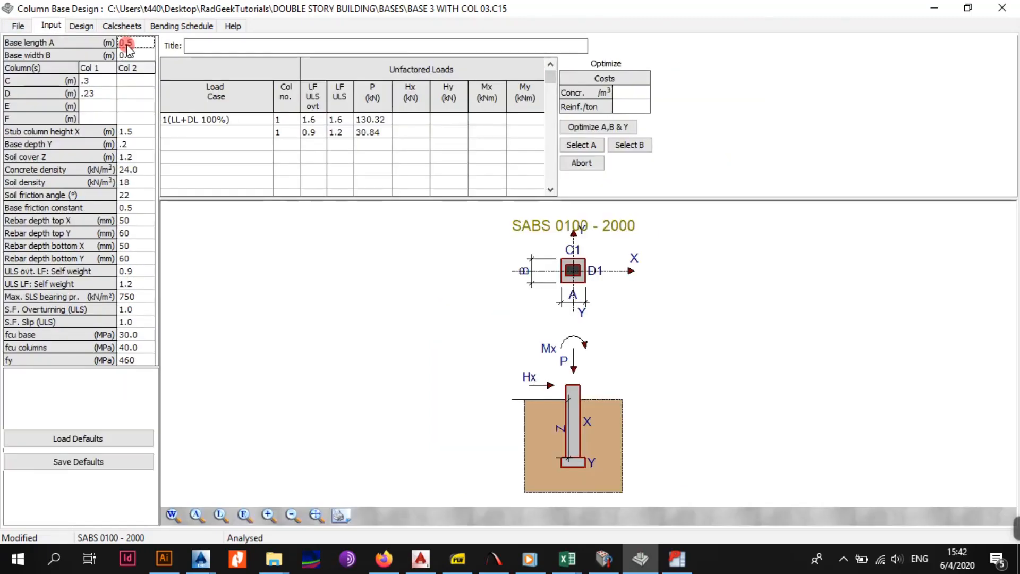
type("0.7")
left_click(127, 55)
type("0.")
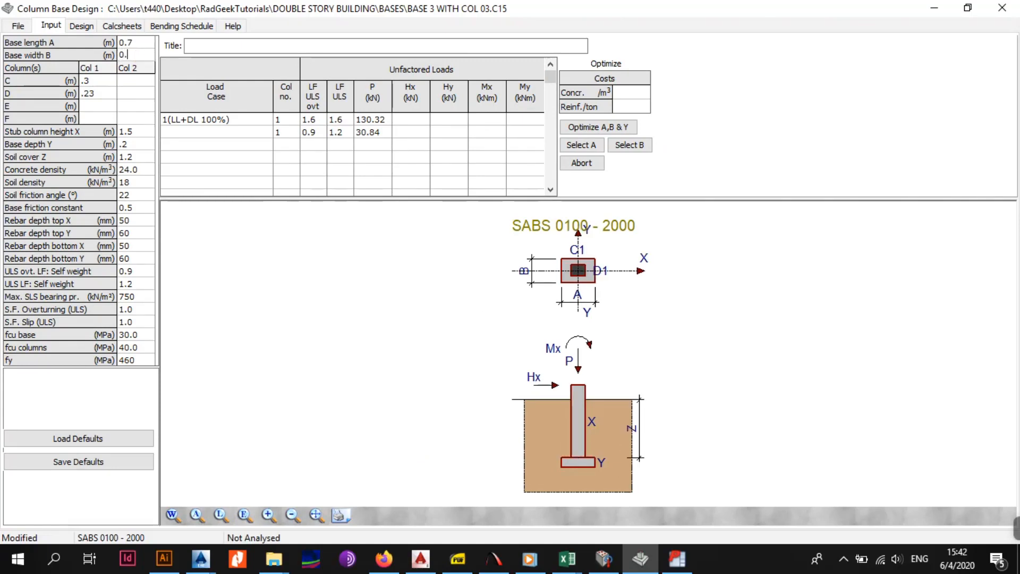
type("7")
key("Return")
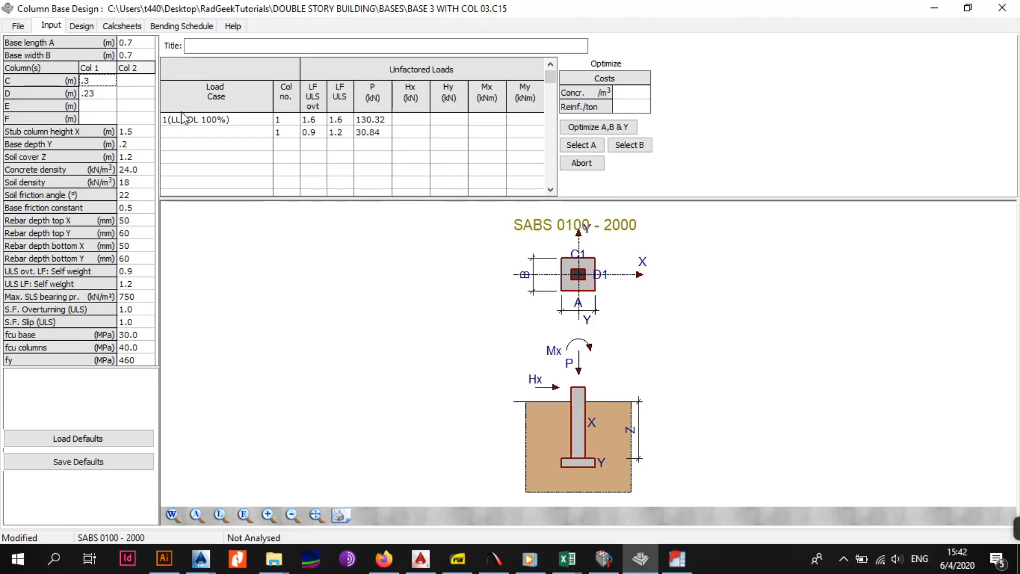
Set the base depth Y to 0.15 m and check the design results for the load case
left_click(139, 145)
type(".15")
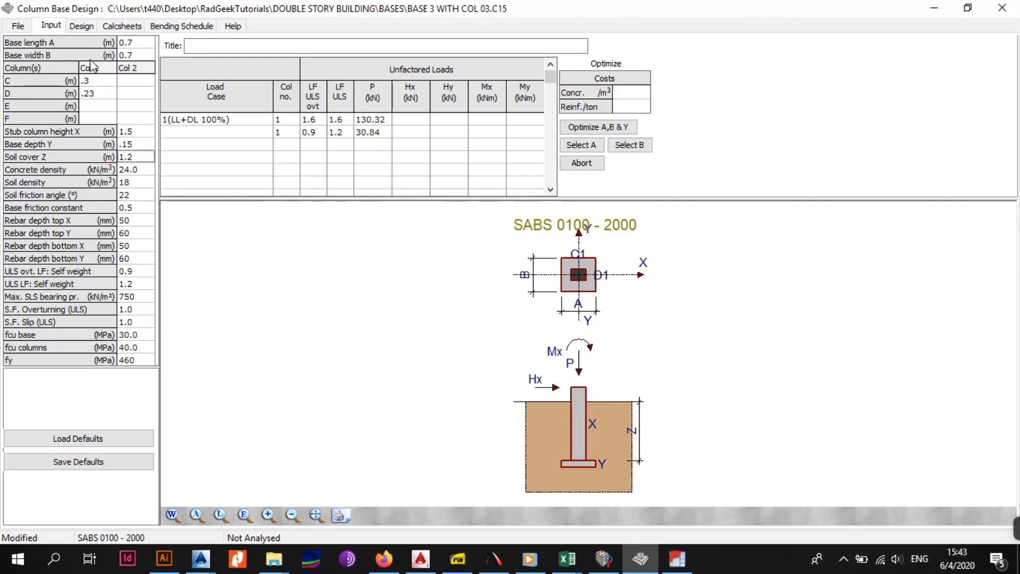
left_click(85, 28)
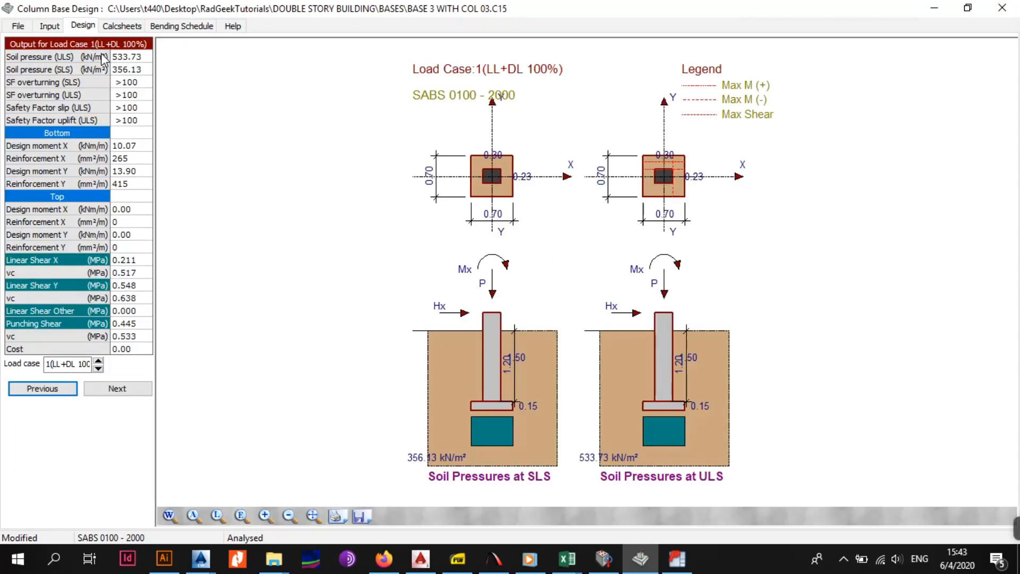
left_click(56, 27)
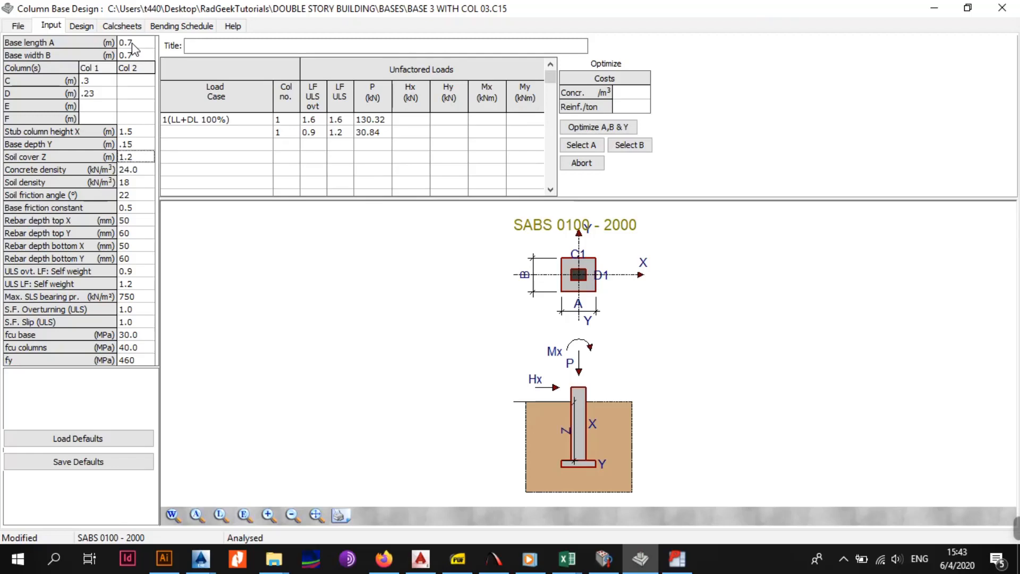
left_click(109, 81)
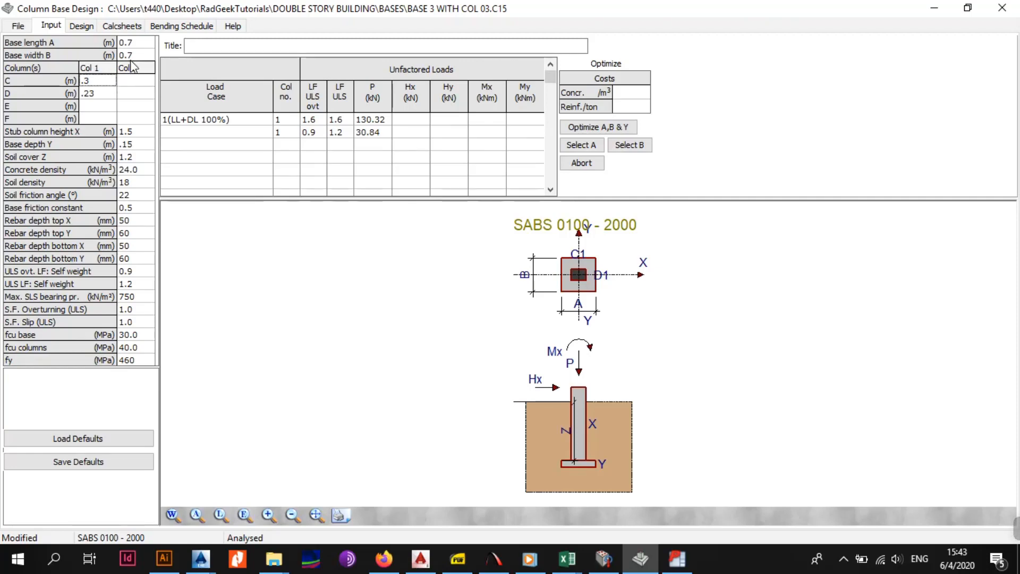
left_click(131, 106)
Open the bending schedule for the analysed base and name the schedule file B3C3
left_click(82, 26)
left_click(122, 26)
left_click(175, 26)
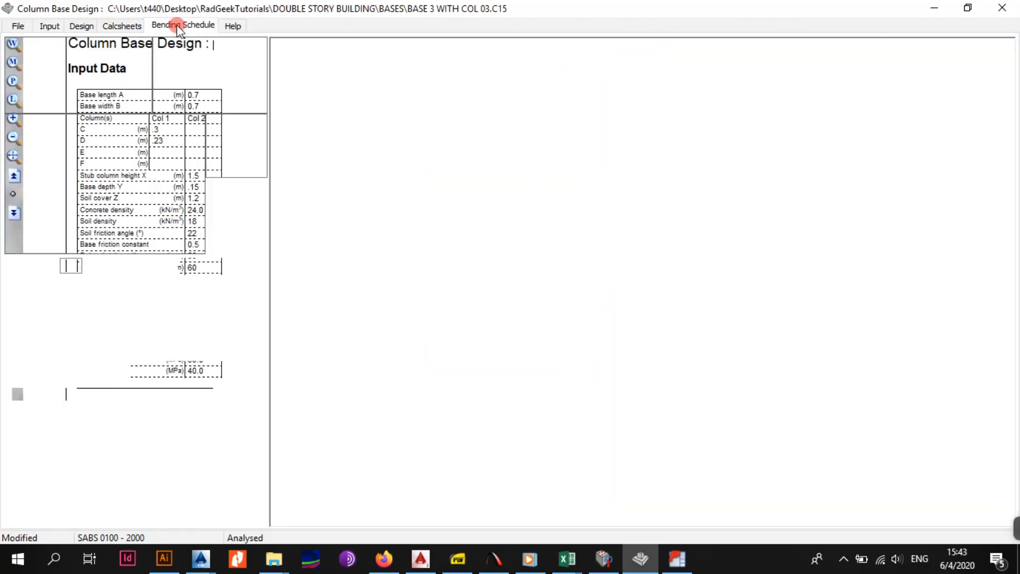
left_click(123, 26)
left_click(180, 25)
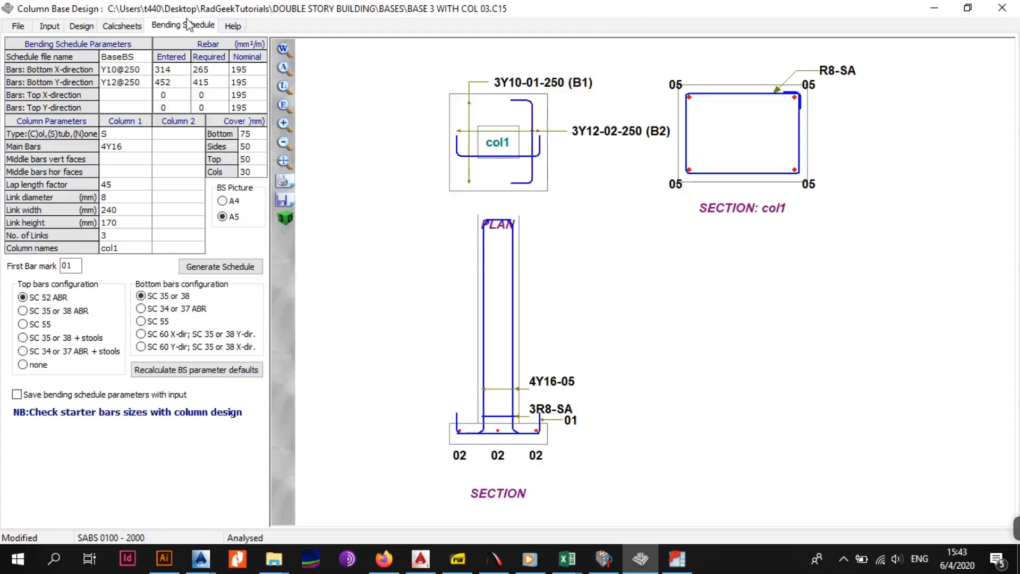
left_click(135, 60)
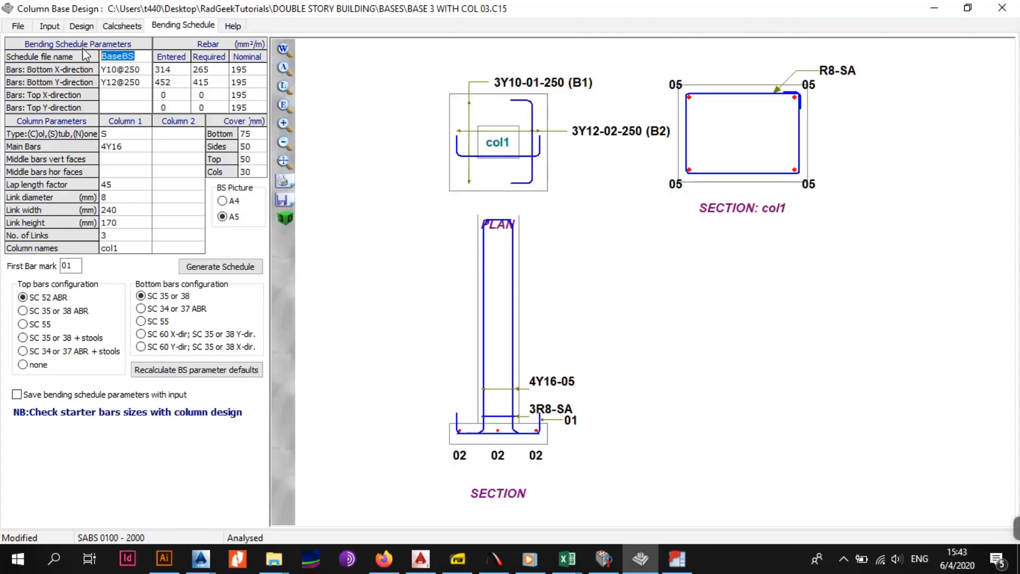
type("B3C3")
left_click(126, 95)
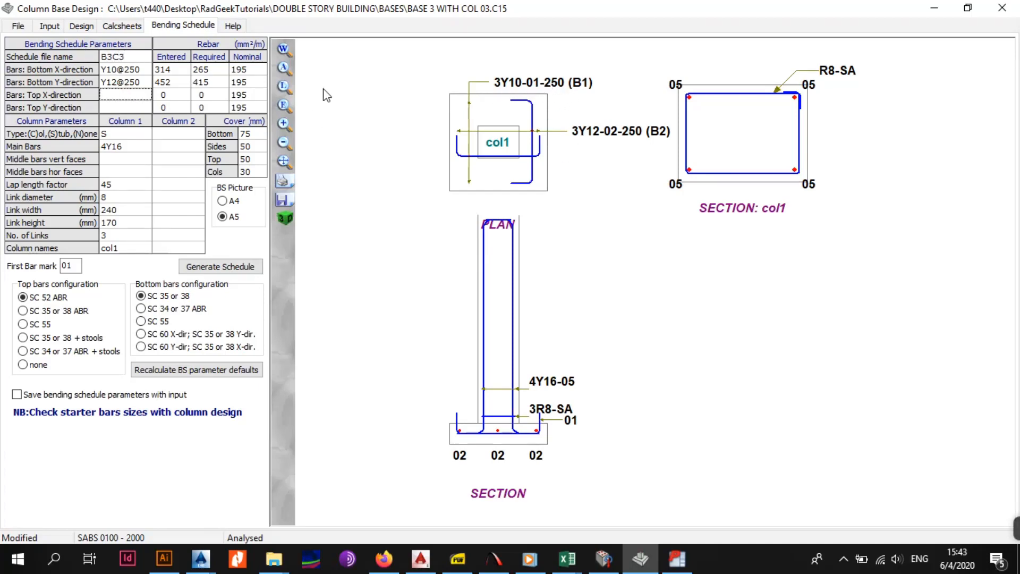
Change the bottom reinforcement in both the X and Y directions to Y16 bars, keeping the 250 mm spacing
left_click(134, 71)
left_click(117, 71)
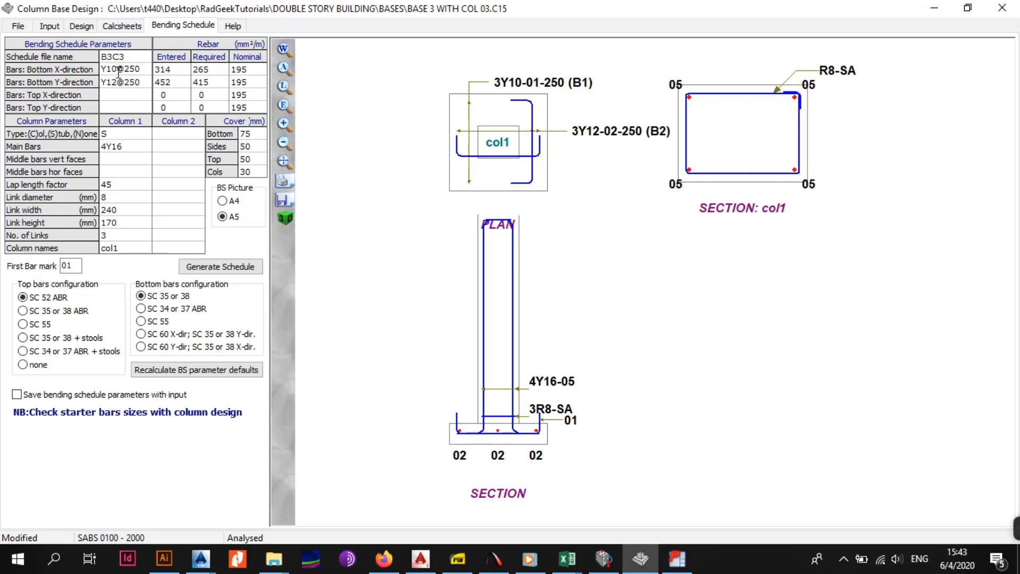
left_click(118, 71)
key("BackSpace")
key("BackSpace")
type("16")
left_click(119, 82)
key("BackSpace")
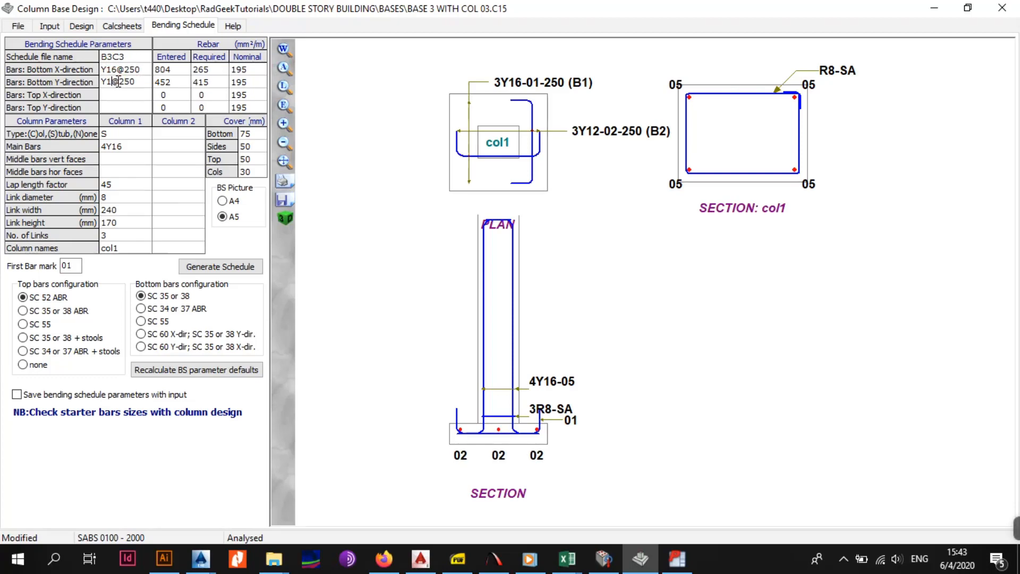
type("6")
left_click(119, 97)
left_click(133, 74)
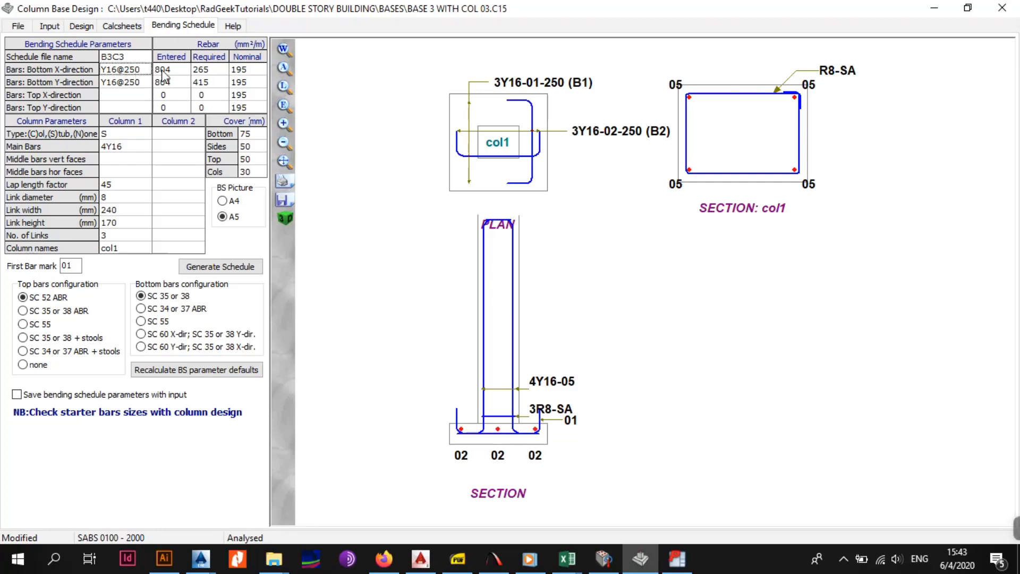
Increase the spacing of the bottom X-direction and Y-direction bars to 350 mm, giving Y16@350 for both
left_click(143, 70)
key("BackSpace")
key("BackSpace")
key("BackSpace")
key("Return")
left_click(143, 83)
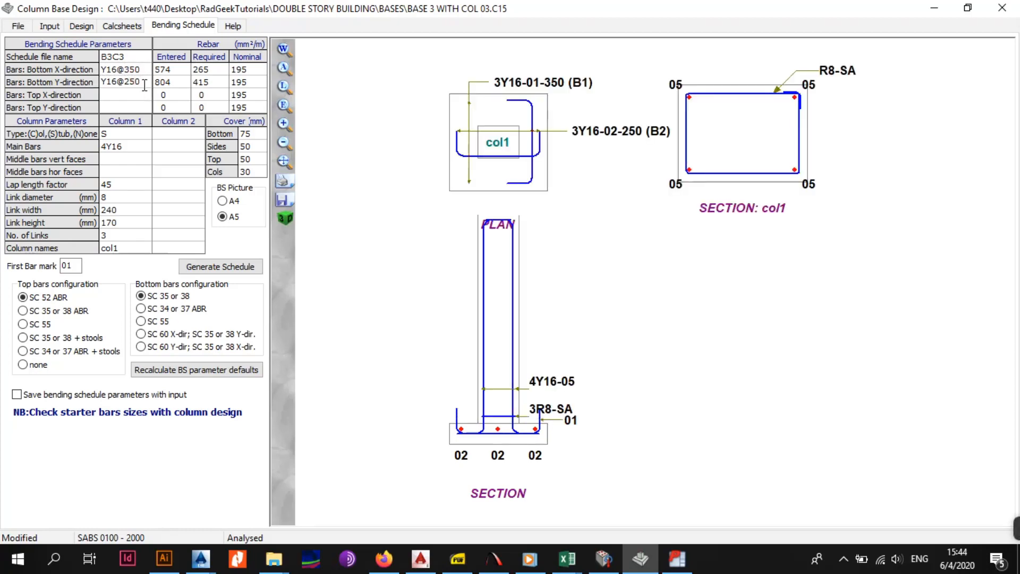
left_click_drag(144, 85, 127, 83)
type("35")
key("Return")
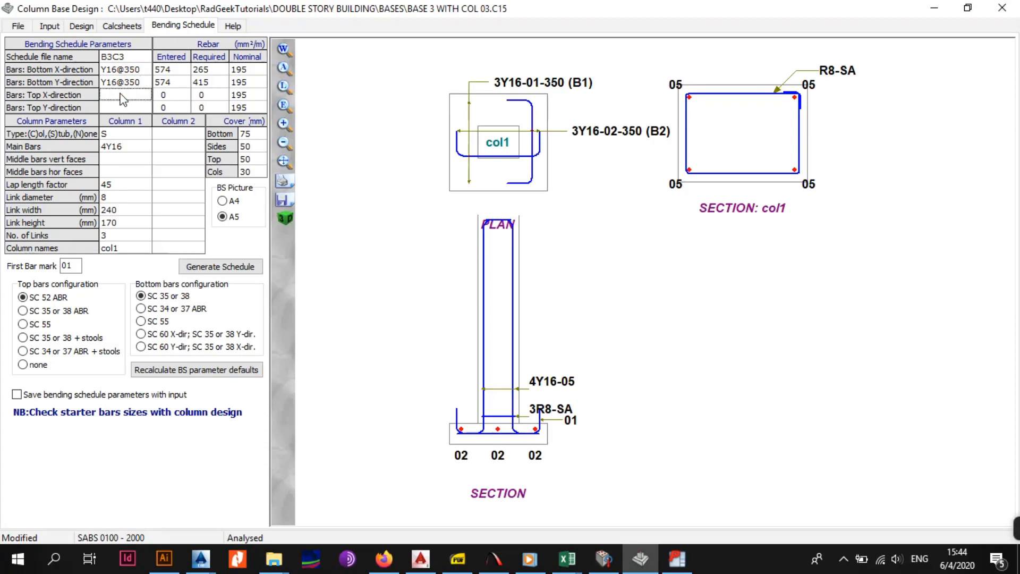
left_click(133, 86)
Set the type of column 1 to C in the column parameters
left_click(129, 133)
type("C")
left_click(122, 167)
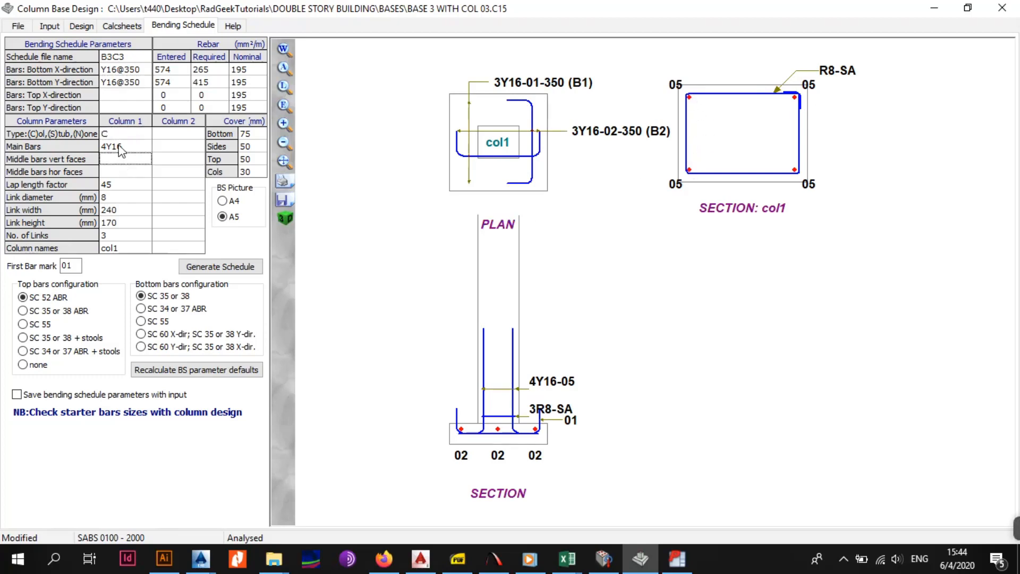
left_click(122, 147)
Set column 1's link diameter to 10 mm and its column name to C3
left_click(125, 184)
left_click(127, 197)
type("10")
left_click(128, 223)
left_click(123, 249)
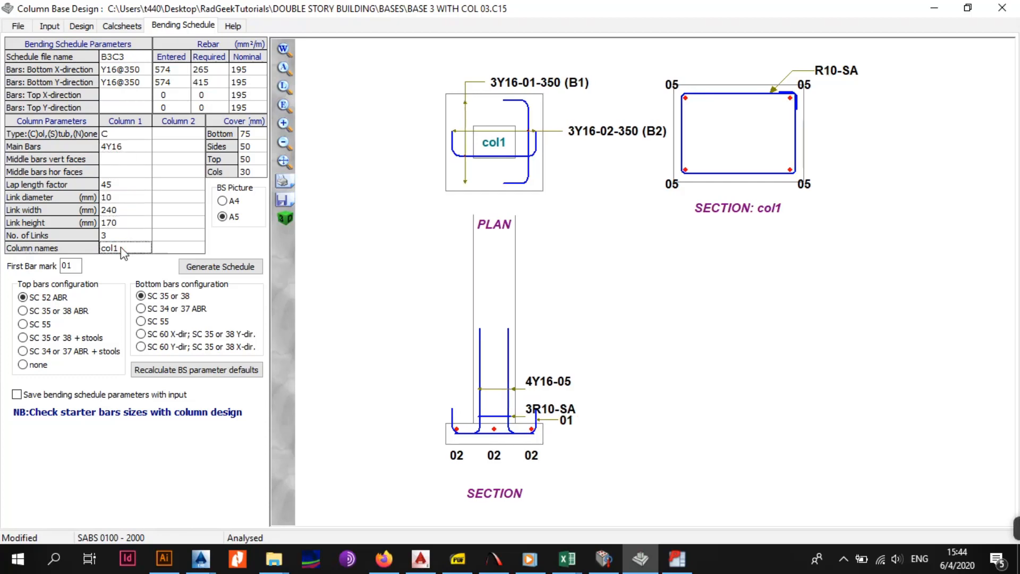
type("C3")
left_click(135, 236)
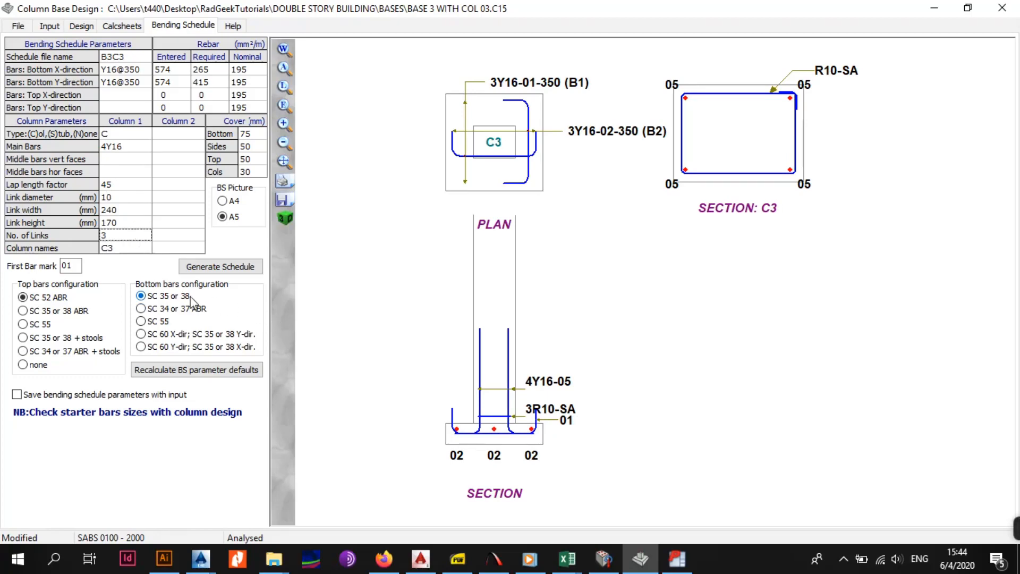
Generate the B3C3 bending schedule, then close the PADDS window holding the earlier B2C2 schedule
left_click(228, 268)
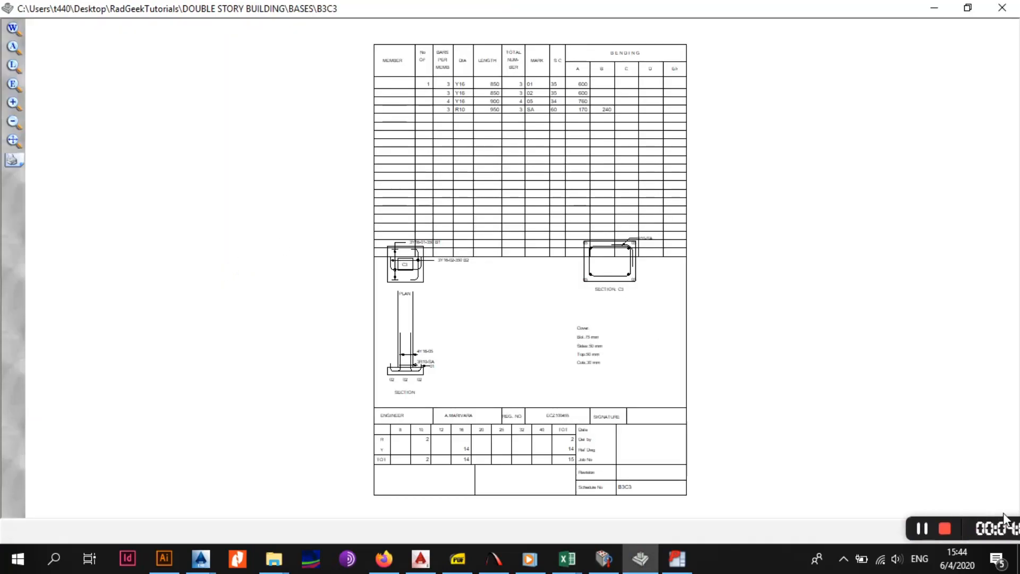
left_click(974, 536)
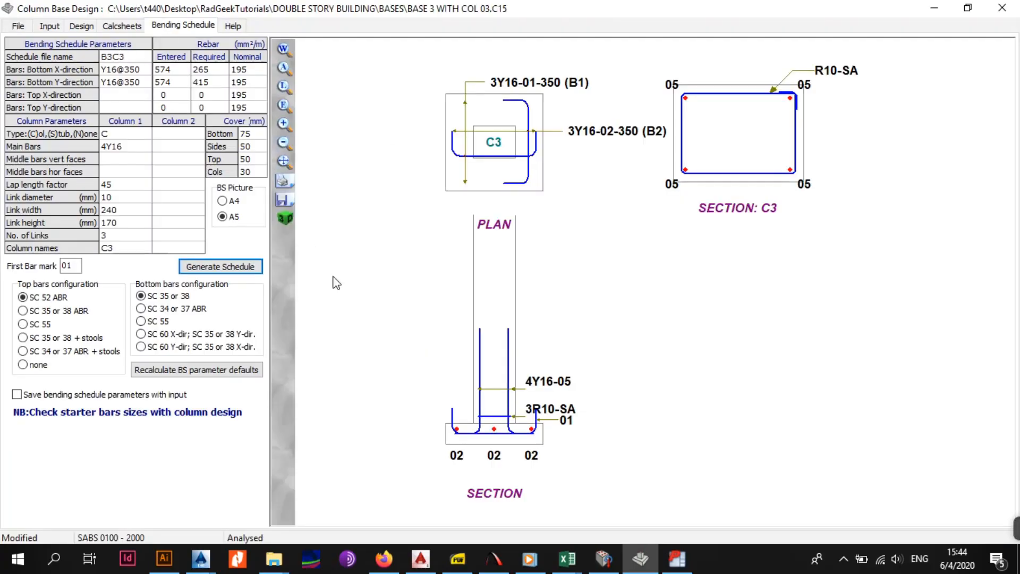
left_click(676, 558)
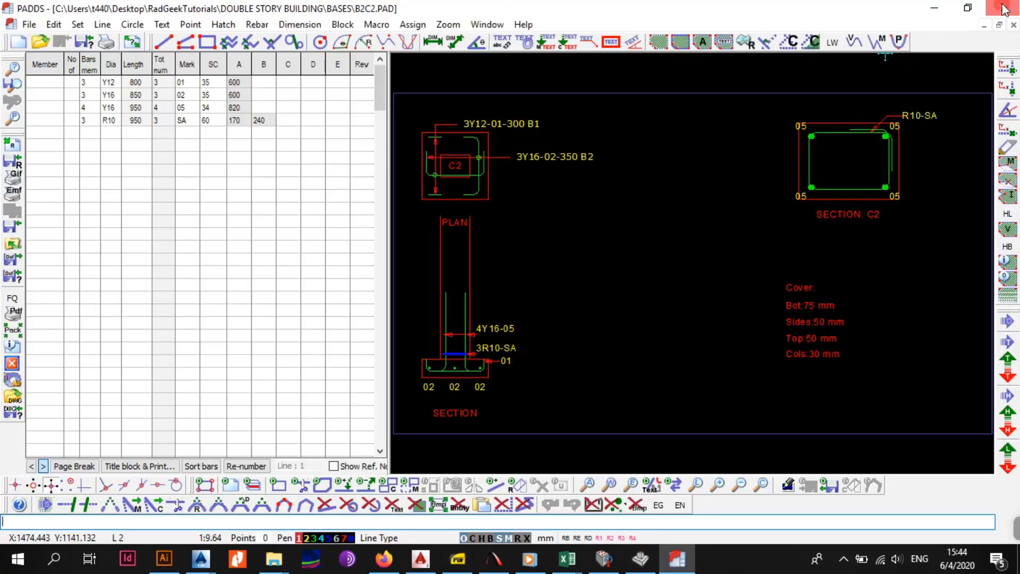
left_click(1003, 7)
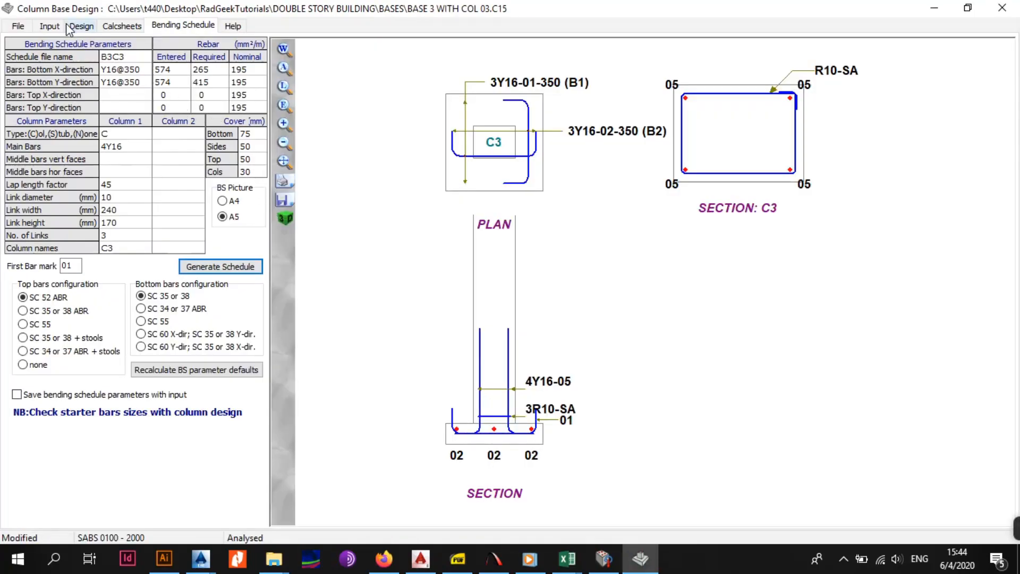
Save the completed base design for column 03
left_click(28, 28)
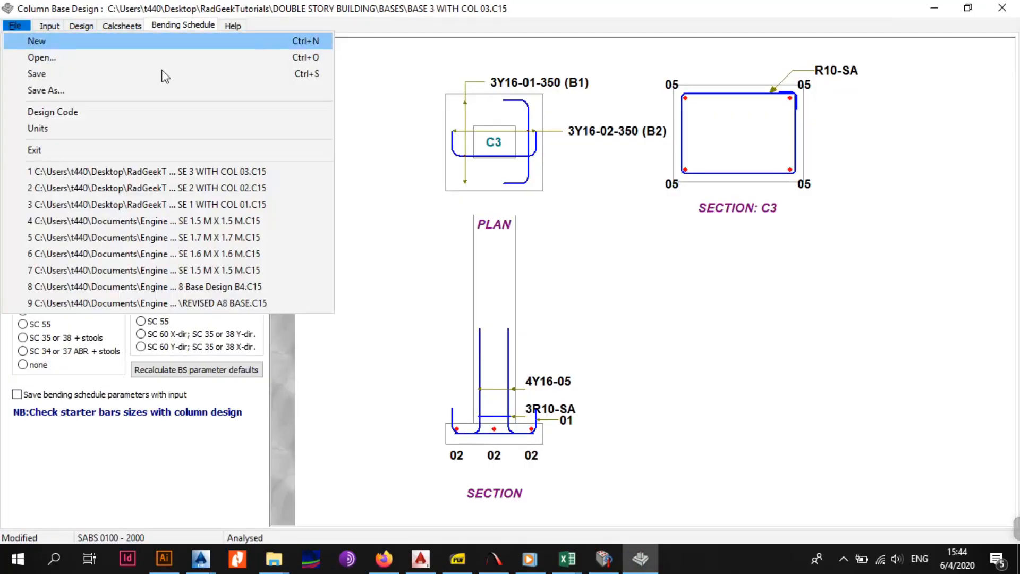
left_click(435, 124)
left_click(25, 29)
left_click(32, 74)
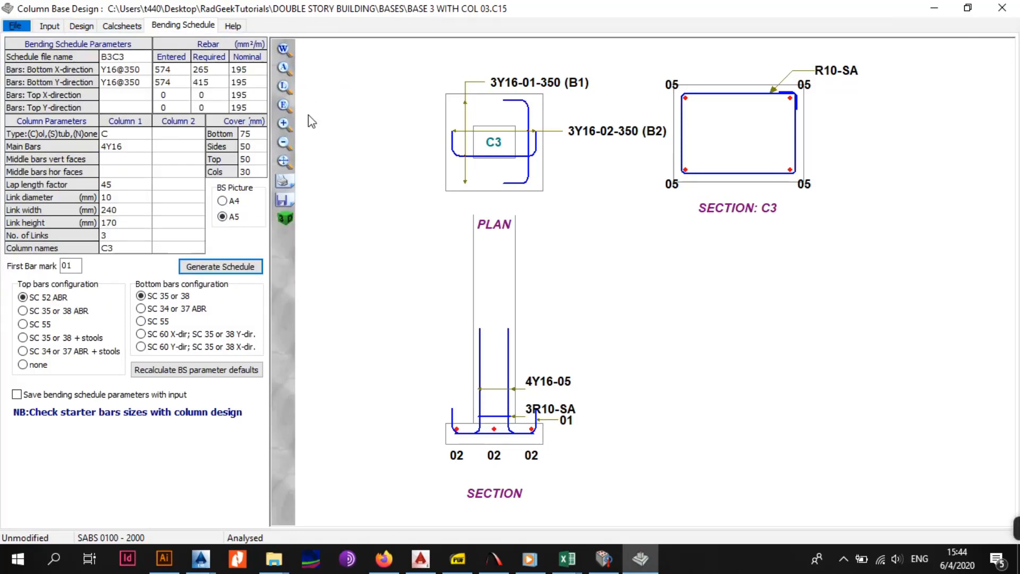
Save a copy of the base design in the BASES folder as BASE 4 WITH COL 04
left_click(15, 27)
left_click(45, 90)
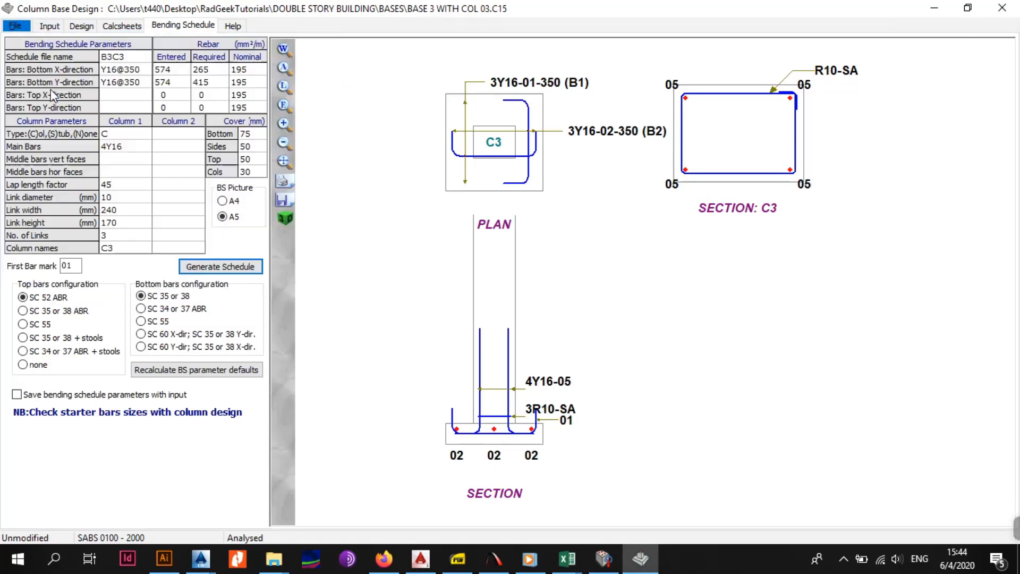
left_click(420, 362)
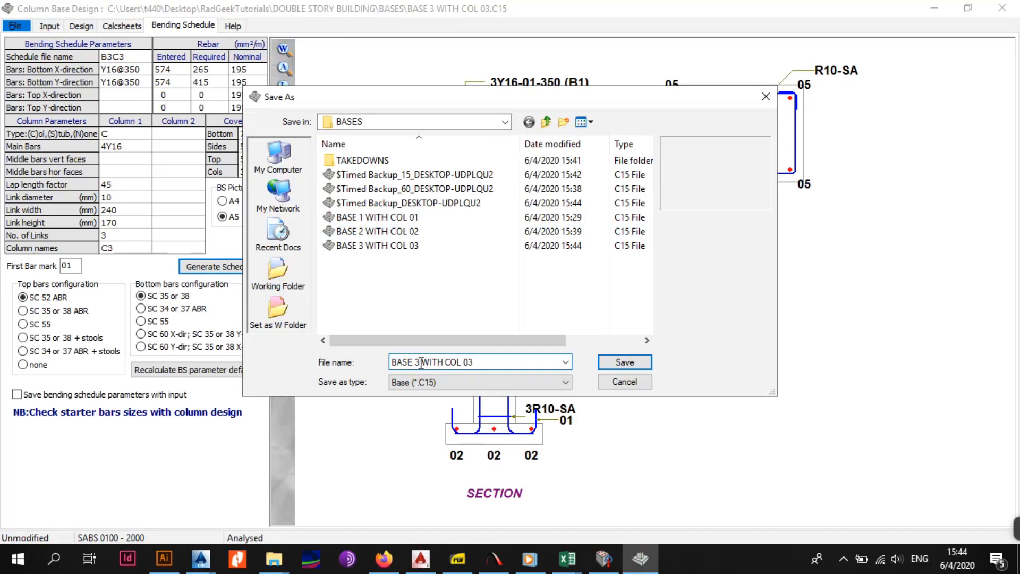
key("BackSpace")
type("4")
left_click(466, 362)
left_click(478, 365)
type("4")
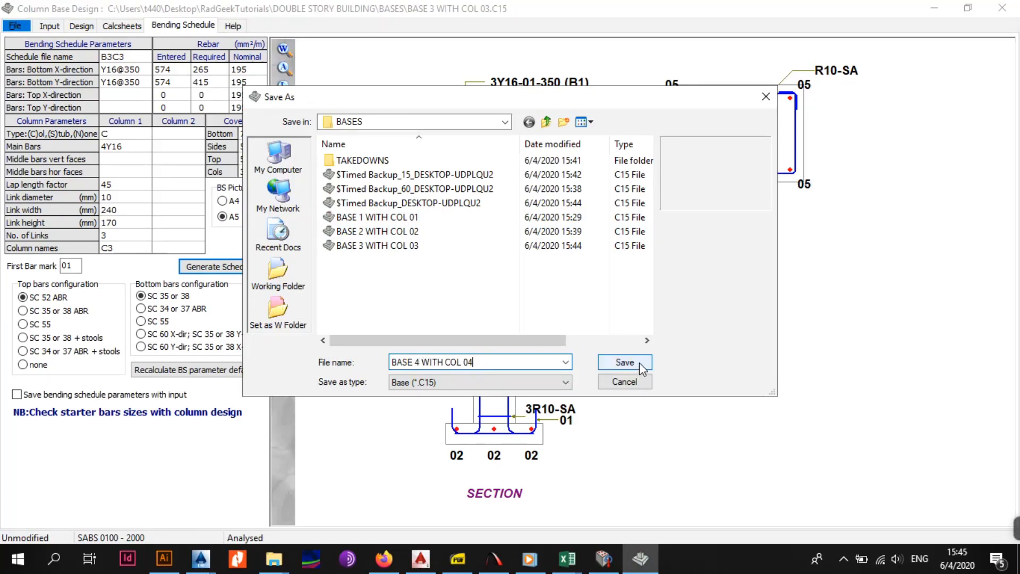
left_click(625, 362)
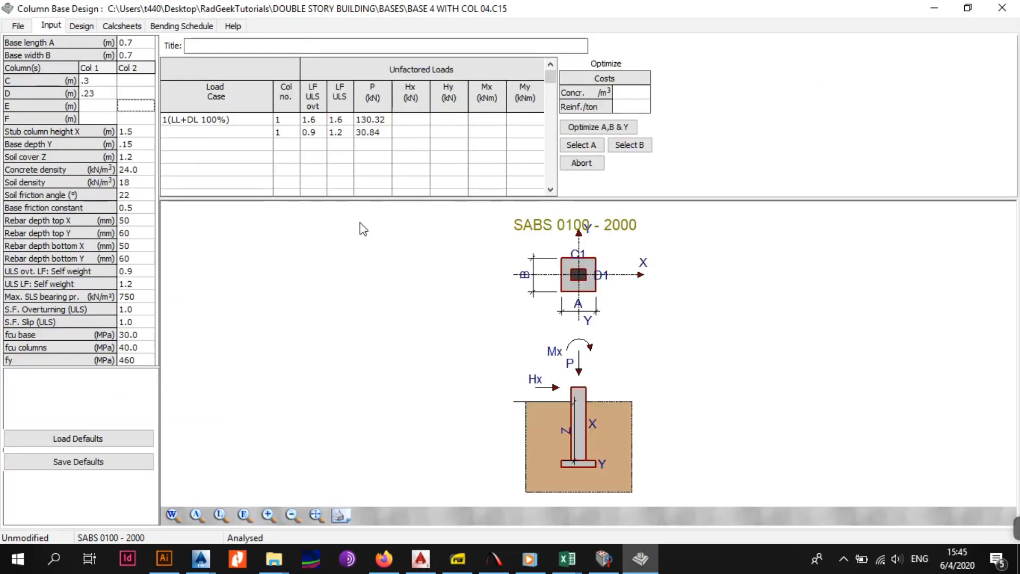
Switch to the COLUMN 04 TAKEDOWNS workbook in Excel and check the total unfactored dead and live loads
mouse_move(567, 558)
left_click(341, 474)
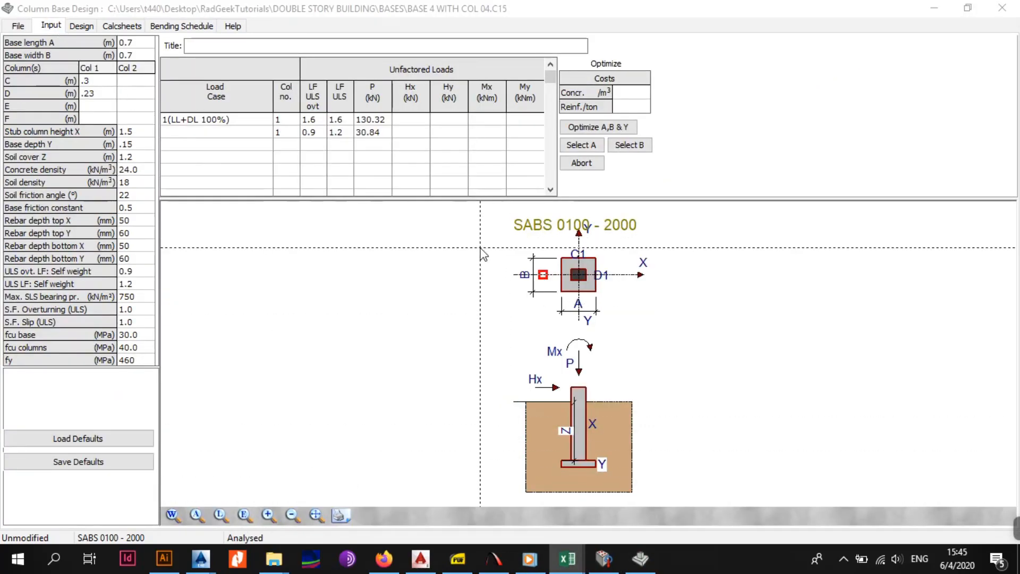
scroll(428, 334, "down", 2)
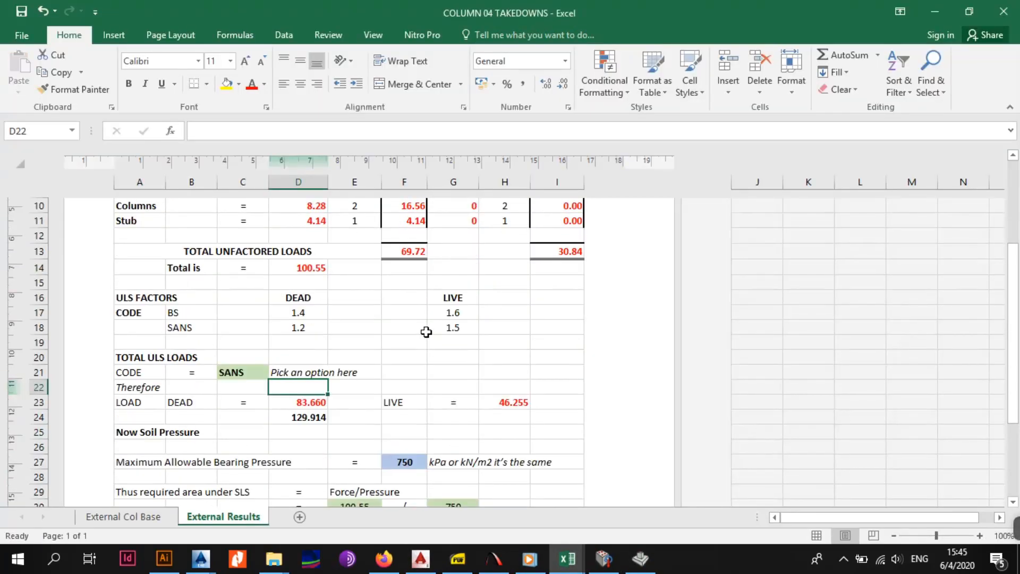
left_click(410, 254)
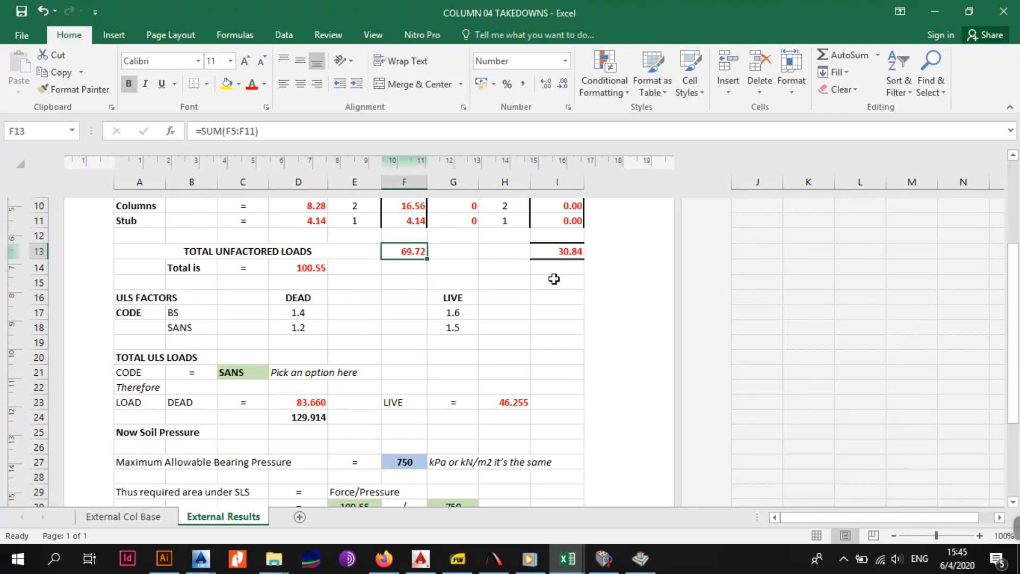
left_click(568, 249)
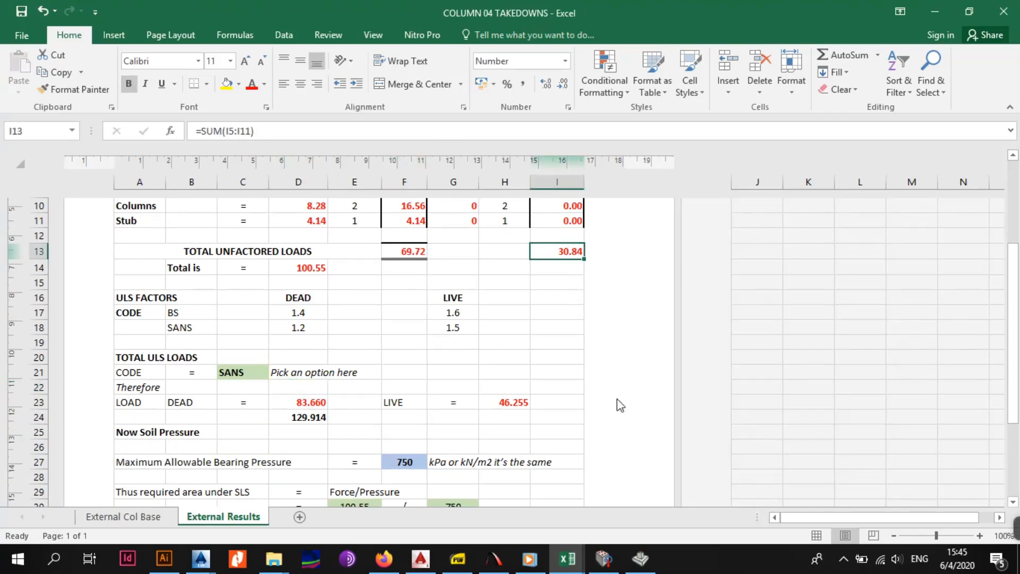
Return to Column Base Design and set the first load row's unfactored P to 69.84 kN
left_click(605, 562)
left_click(640, 559)
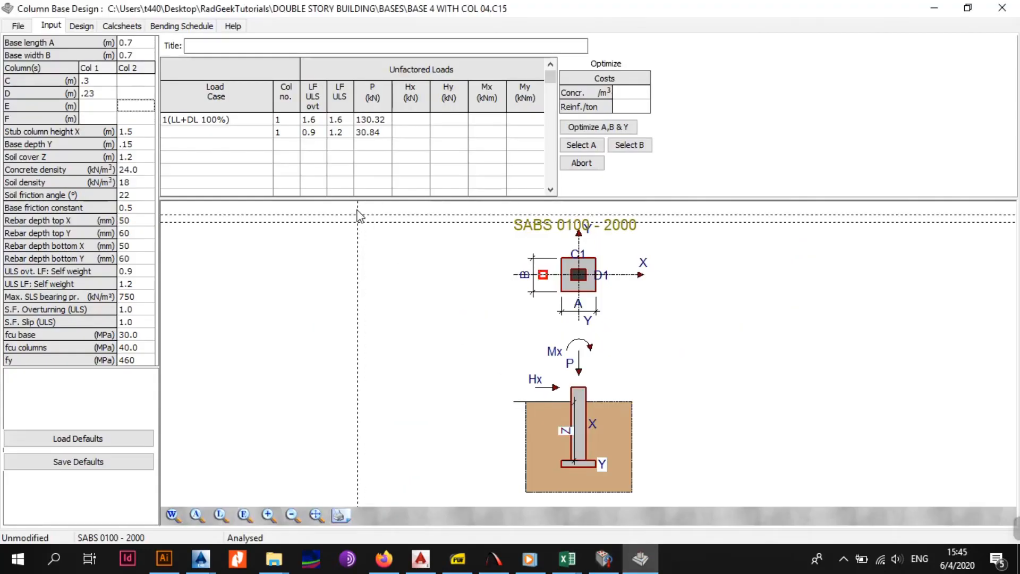
left_click(369, 124)
type("69.84W")
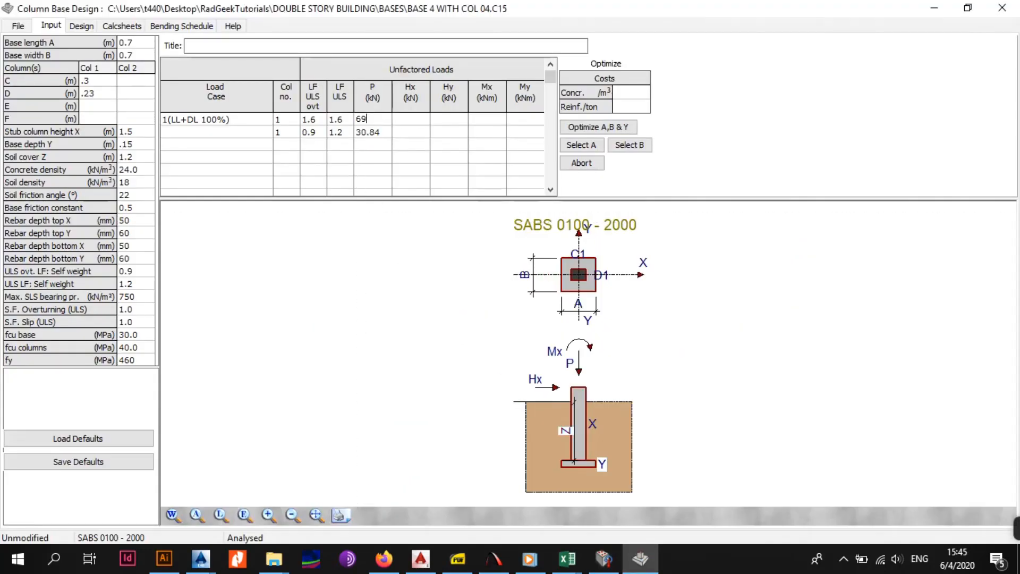
left_click(374, 145)
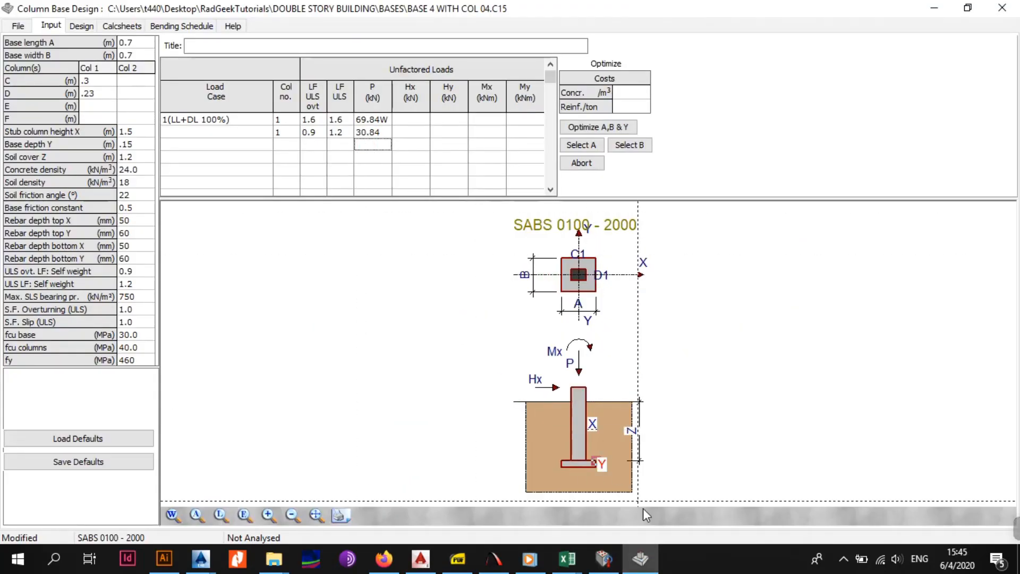
left_click(385, 121)
key("BackSpace")
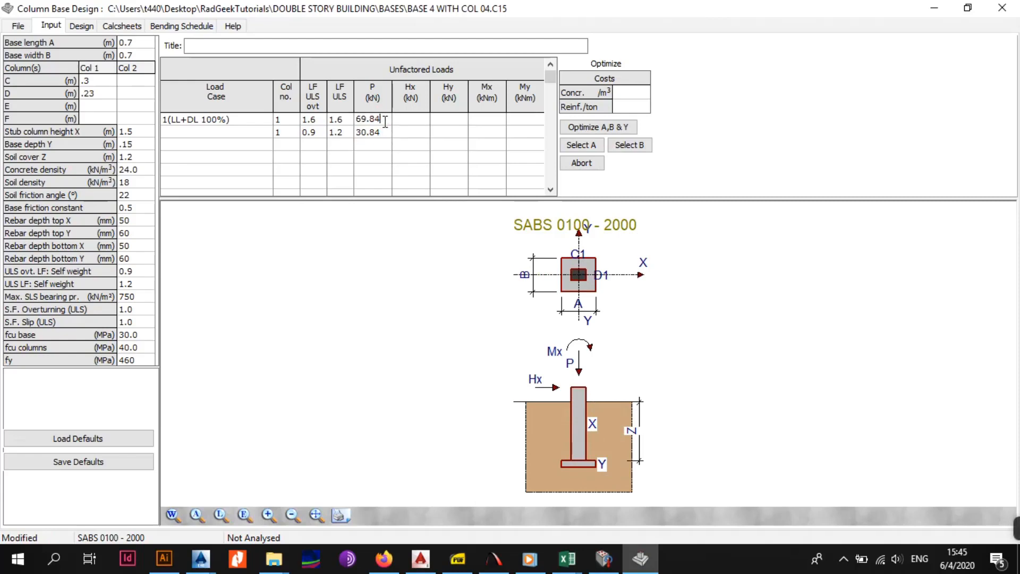
Compare the entered base loads with the column 04 and column 03 takedown workbooks in Excel
left_click(604, 560)
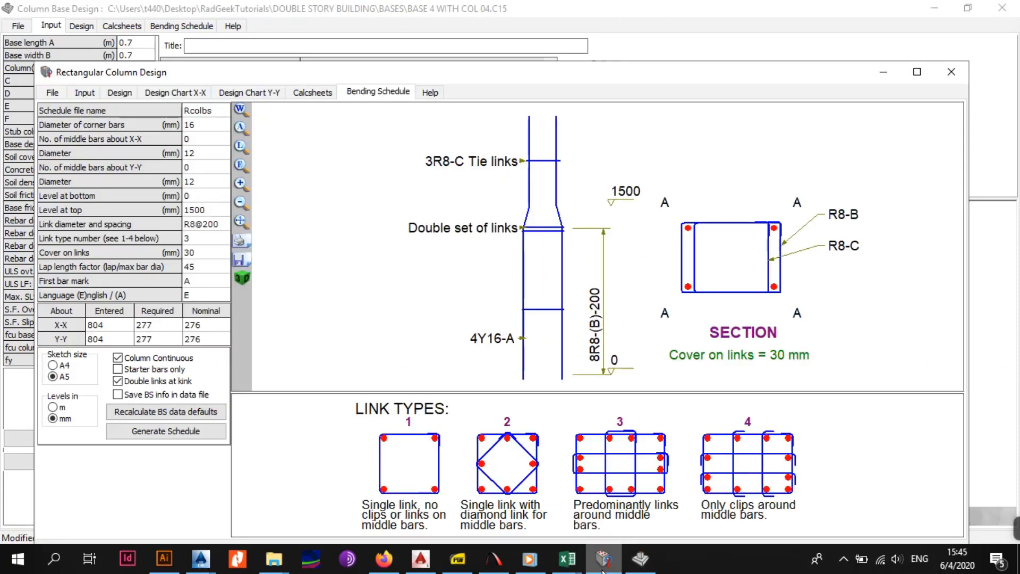
left_click(568, 559)
left_click(358, 492)
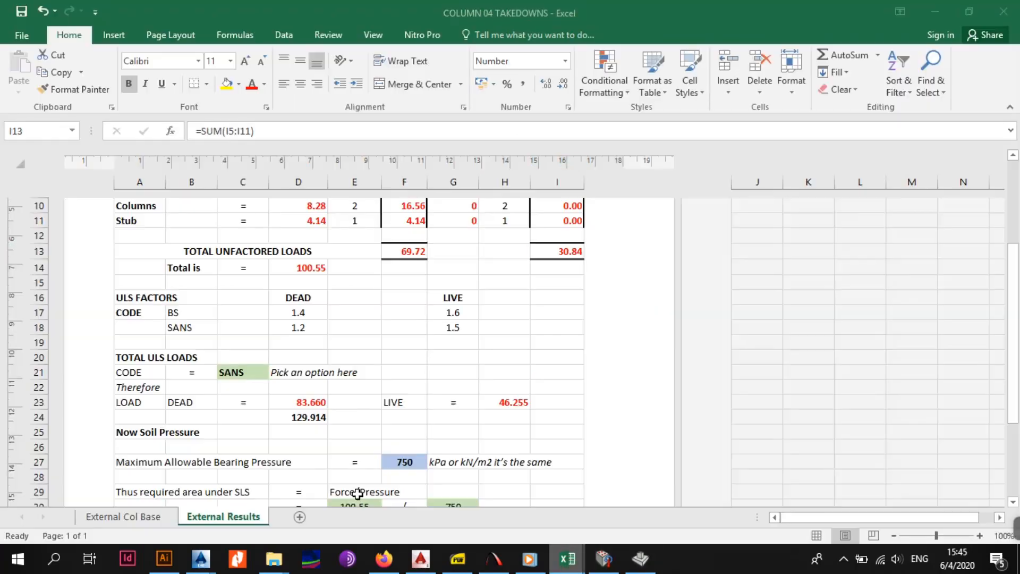
left_click(641, 558)
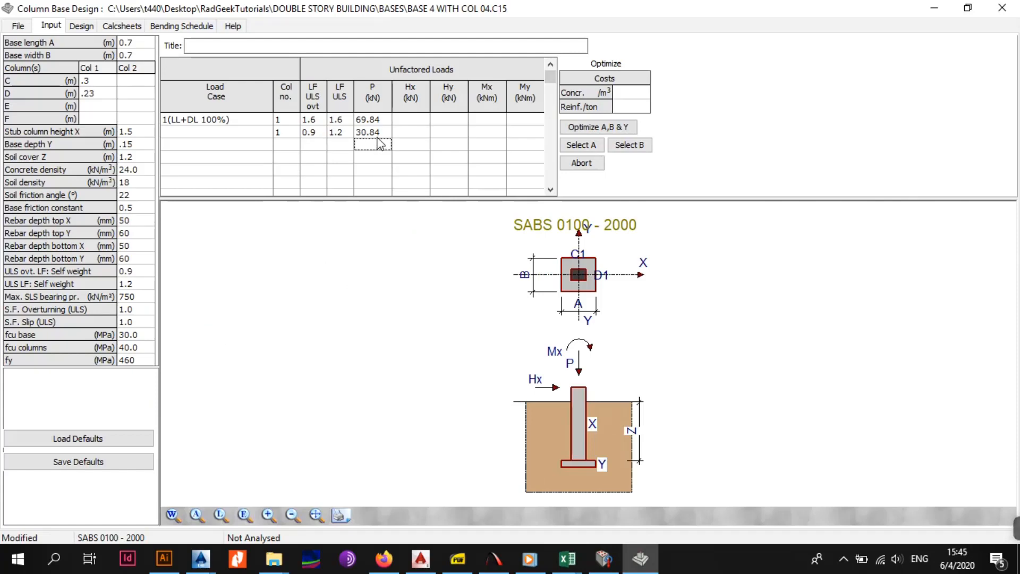
left_click(351, 149)
left_click(371, 155)
left_click(349, 150)
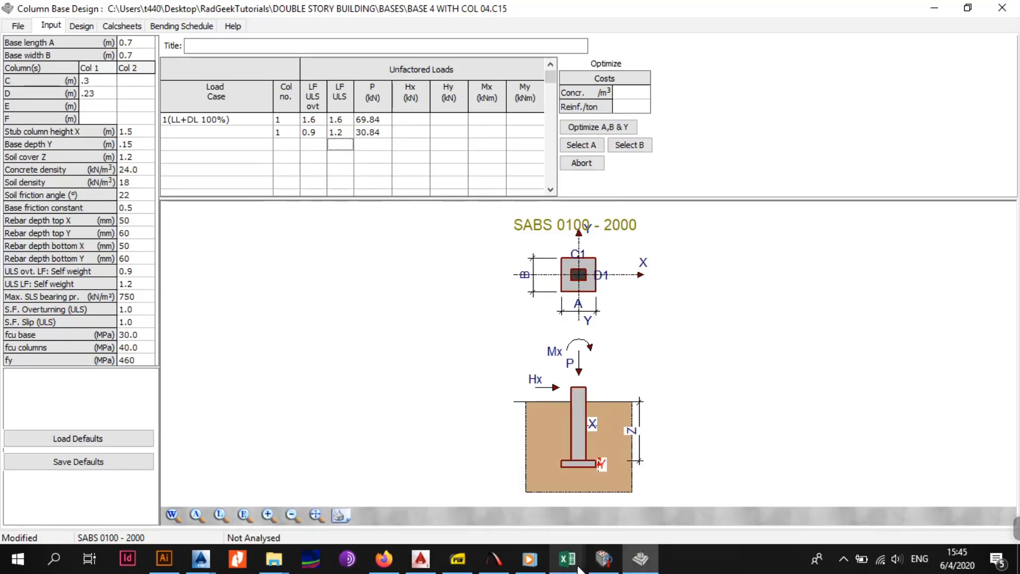
key("Left")
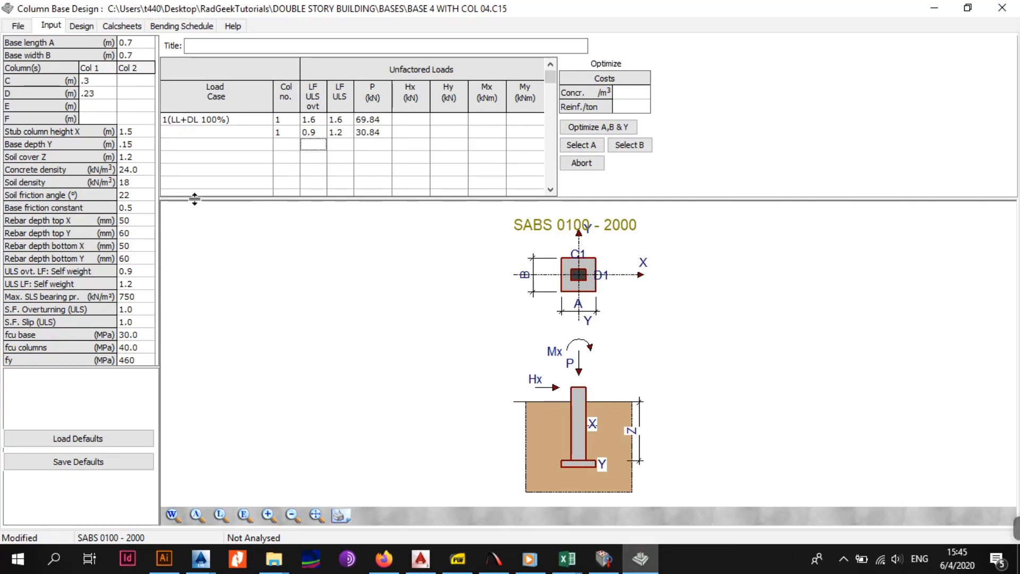
left_click(568, 559)
left_click(808, 499)
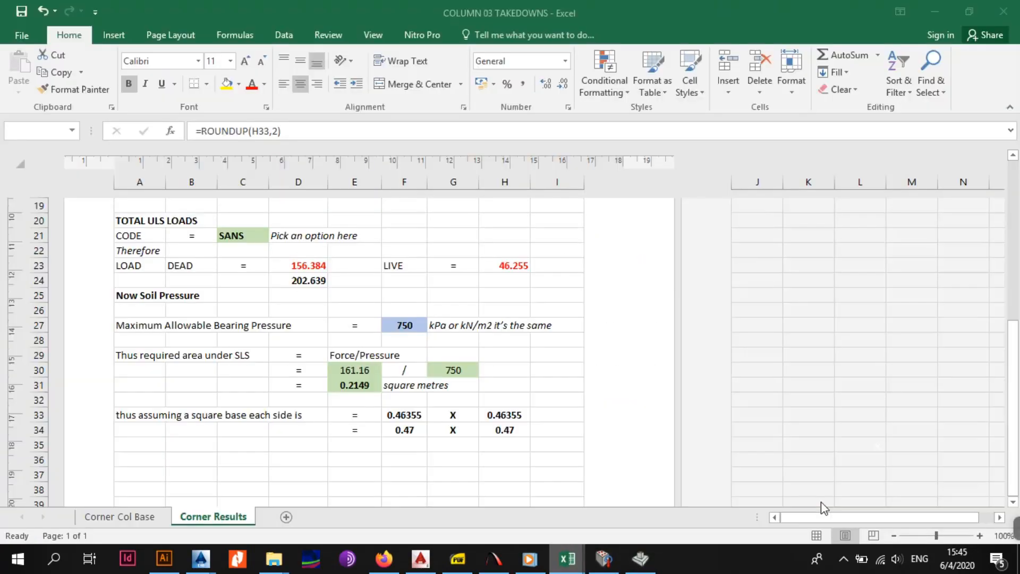
left_click(640, 558)
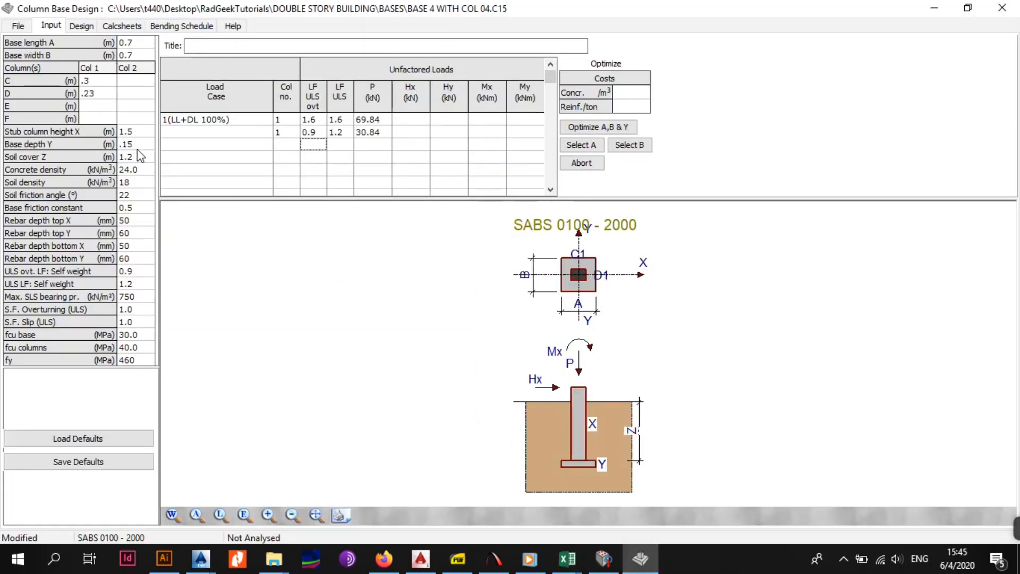
Run the base 4 design and name its bending schedule file B4C4
left_click(82, 26)
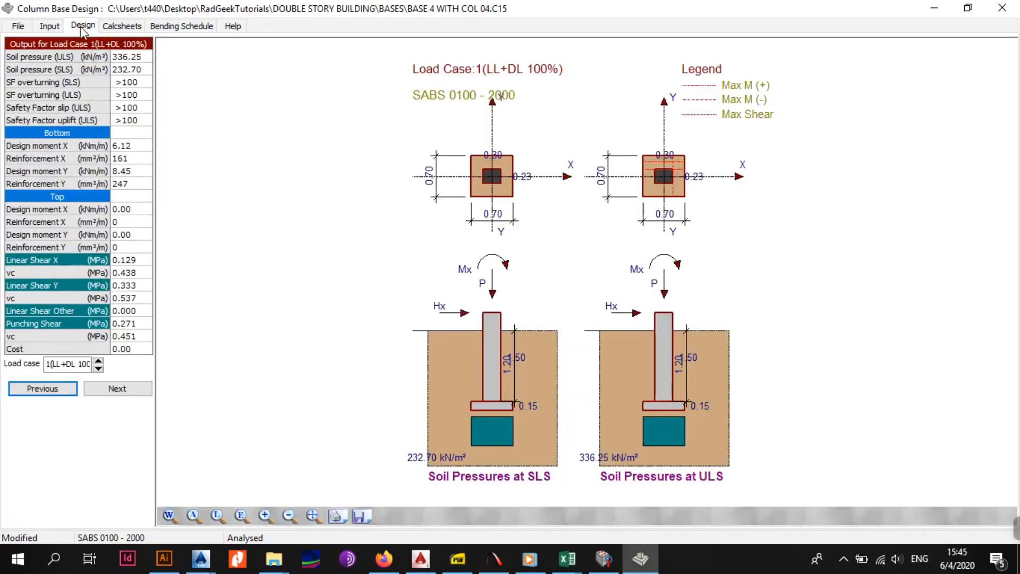
left_click(122, 27)
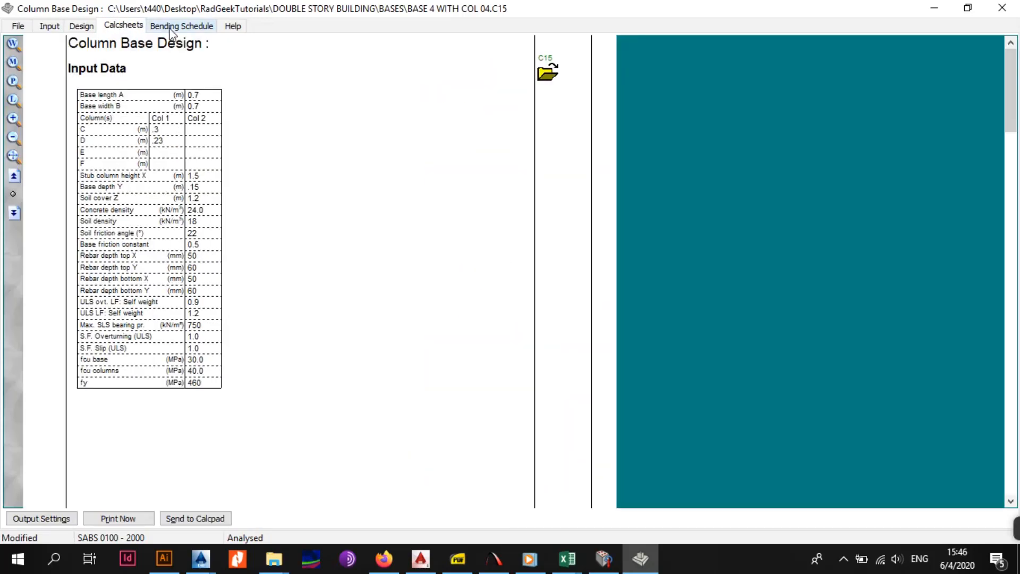
left_click(175, 29)
left_click(117, 57)
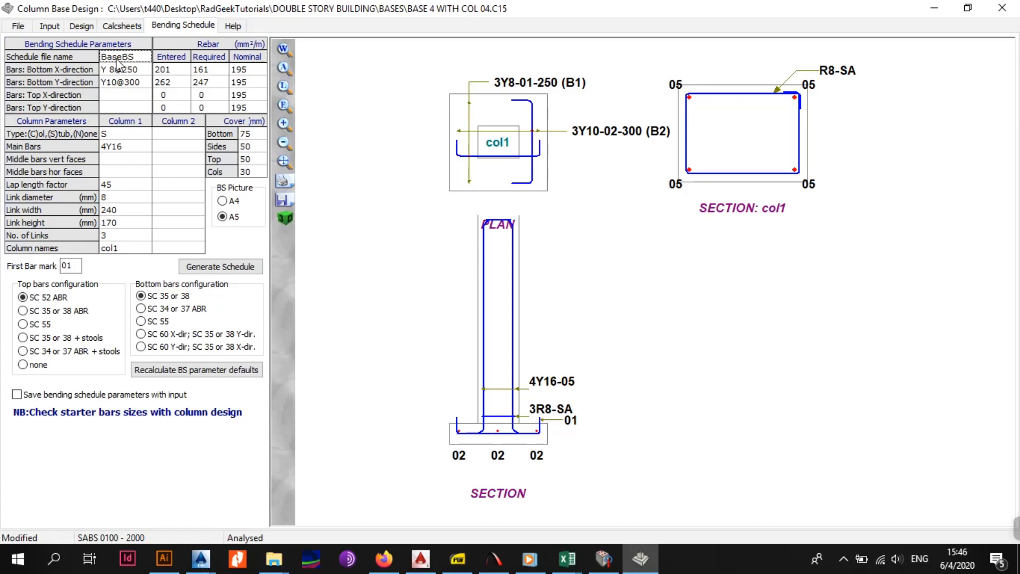
type("B4C4")
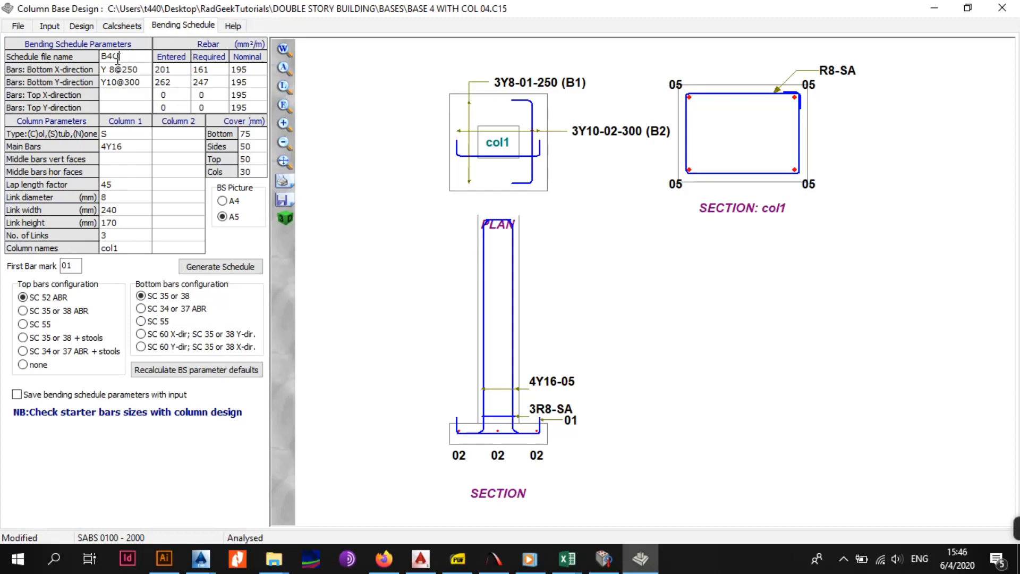
Set the bottom X-direction bars to Y16@400 in the bending schedule parameters
left_click(125, 72)
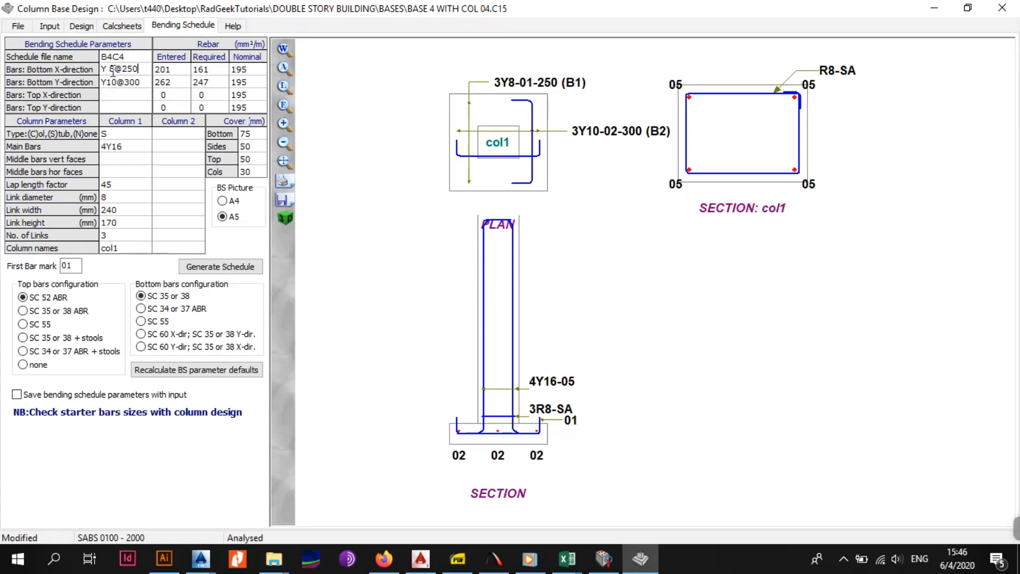
left_click_drag(119, 71, 93, 76)
type("1")
key("BackSpace")
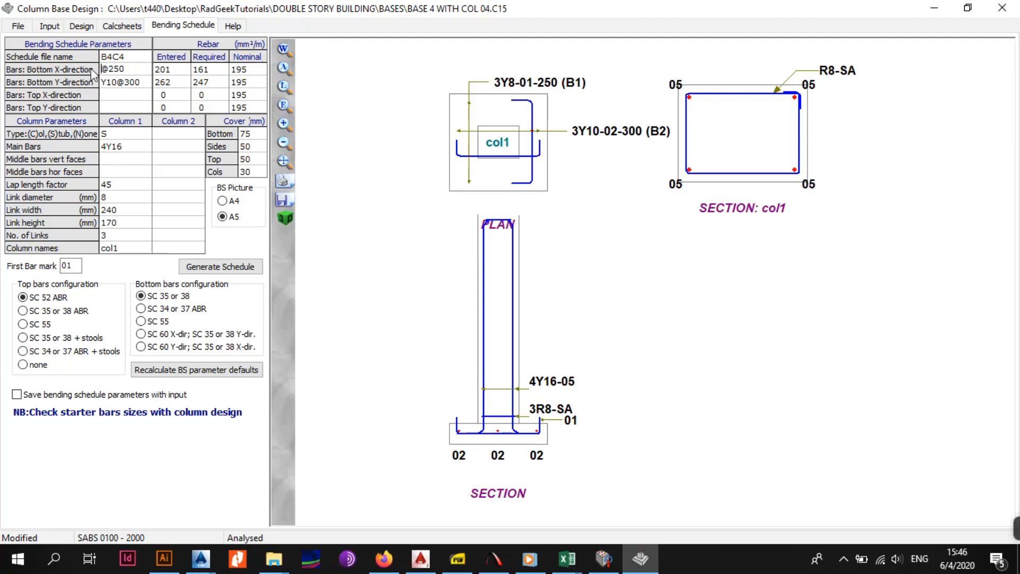
type("Y16")
left_click(113, 84)
left_click(133, 74)
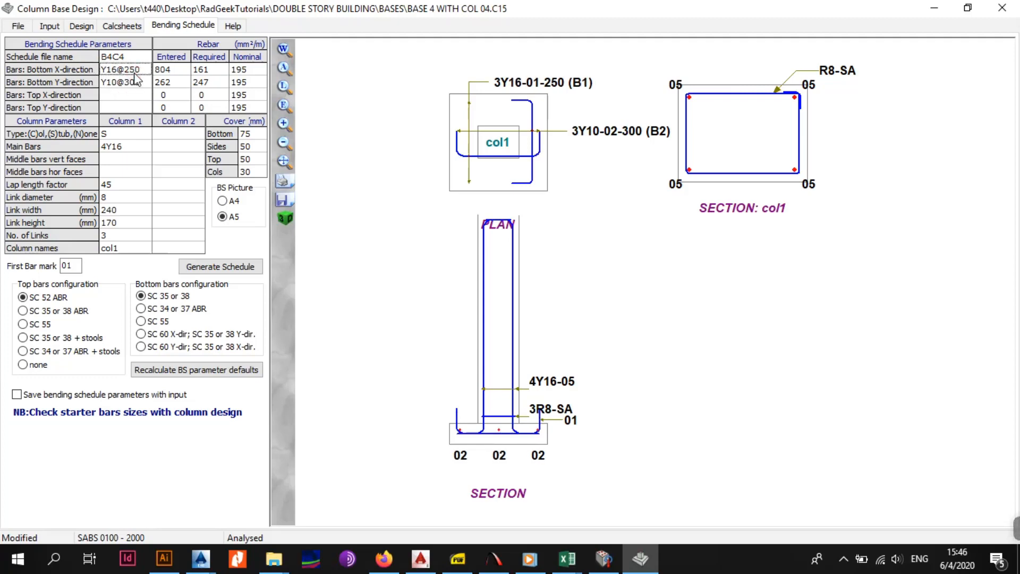
left_click(137, 72)
left_click_drag(141, 70, 119, 62)
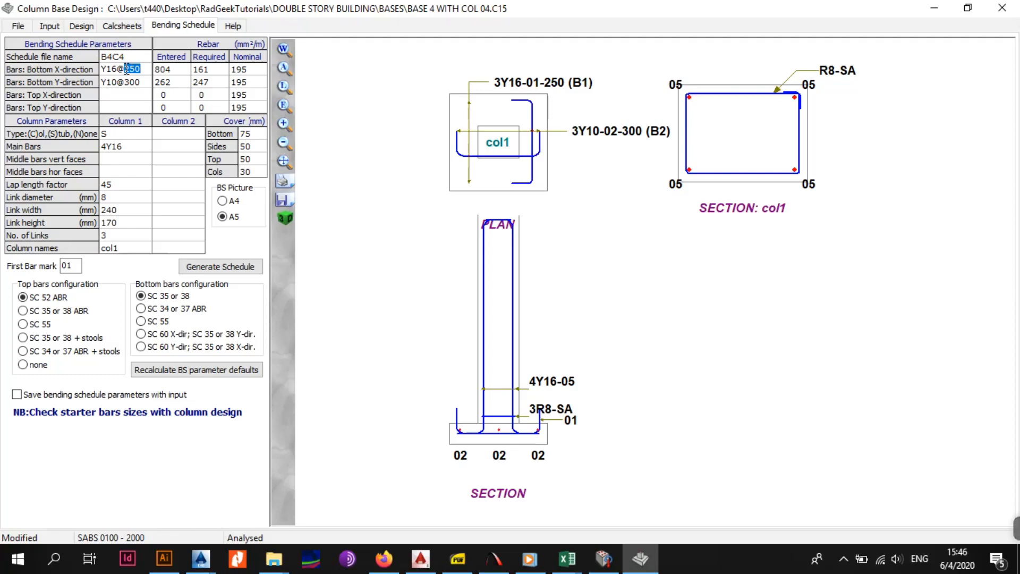
type("400")
key("Return")
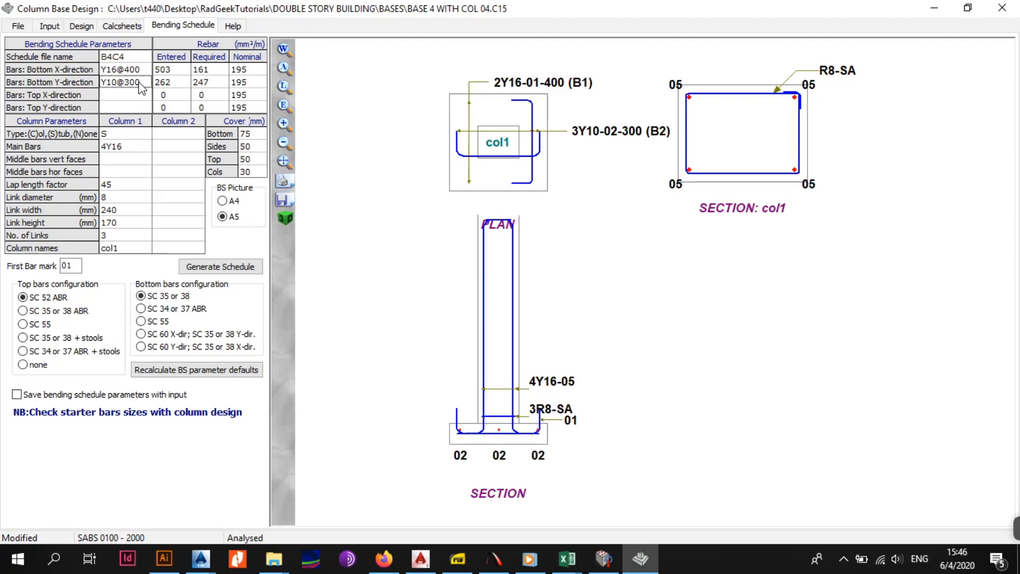
Set the bottom Y-direction bars to Y16@400 as well
left_click(138, 83)
key("Up")
key("Down")
type("Y1")
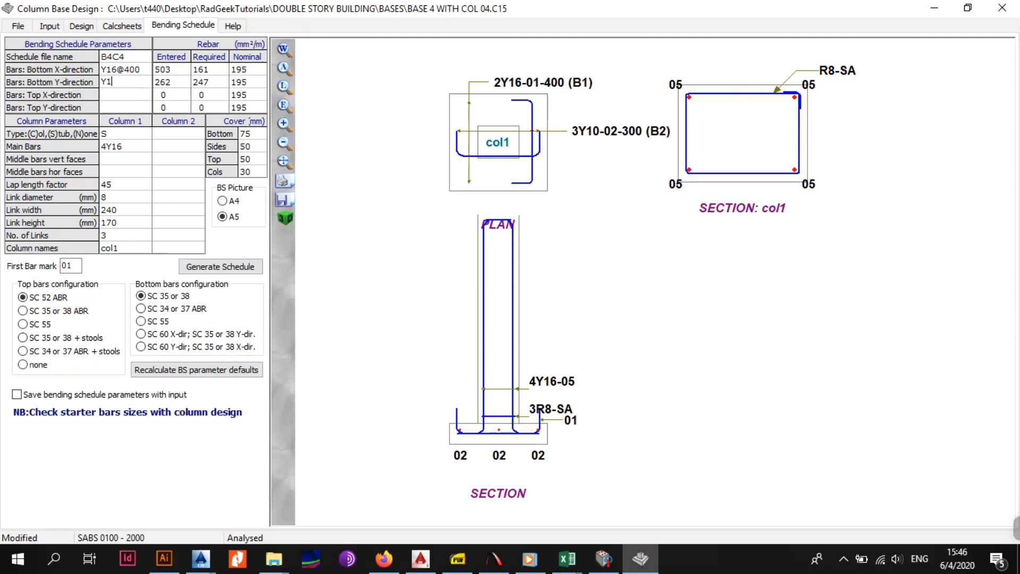
type("6@400")
key("Return")
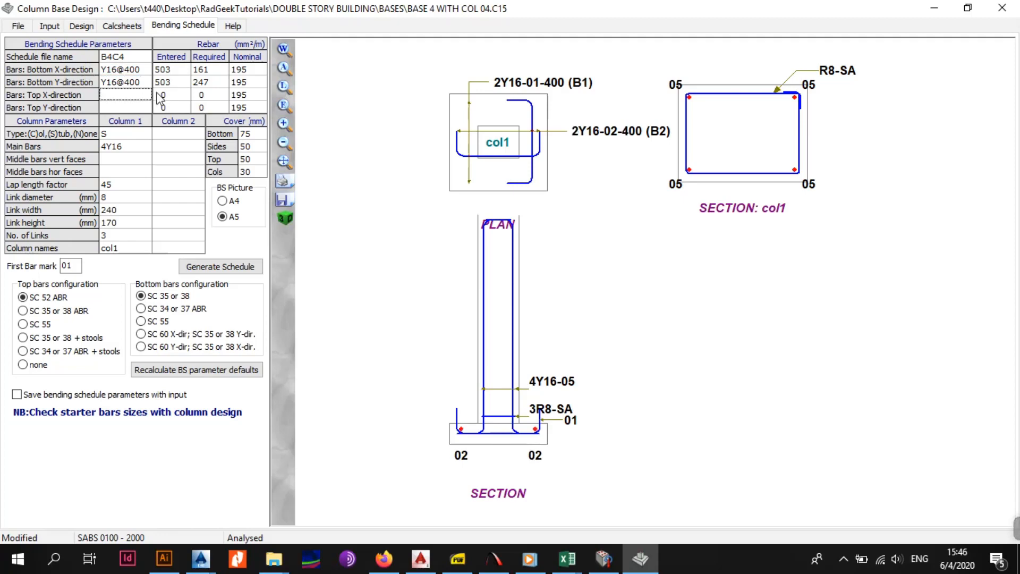
left_click(143, 73)
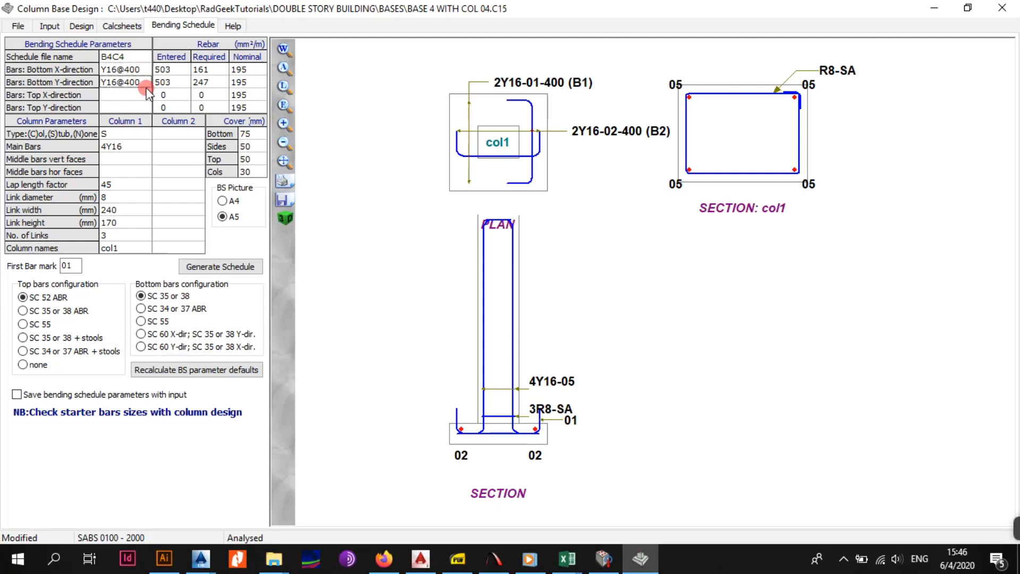
left_click(144, 95)
Set column 1's type to C (column) and its column name to C4
left_click(144, 133)
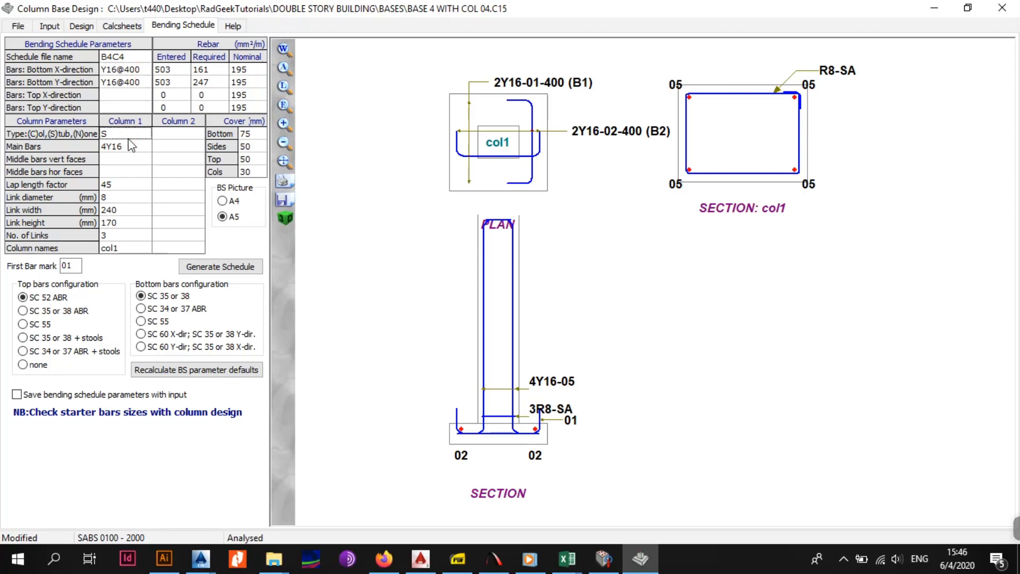
type("C")
key("Return")
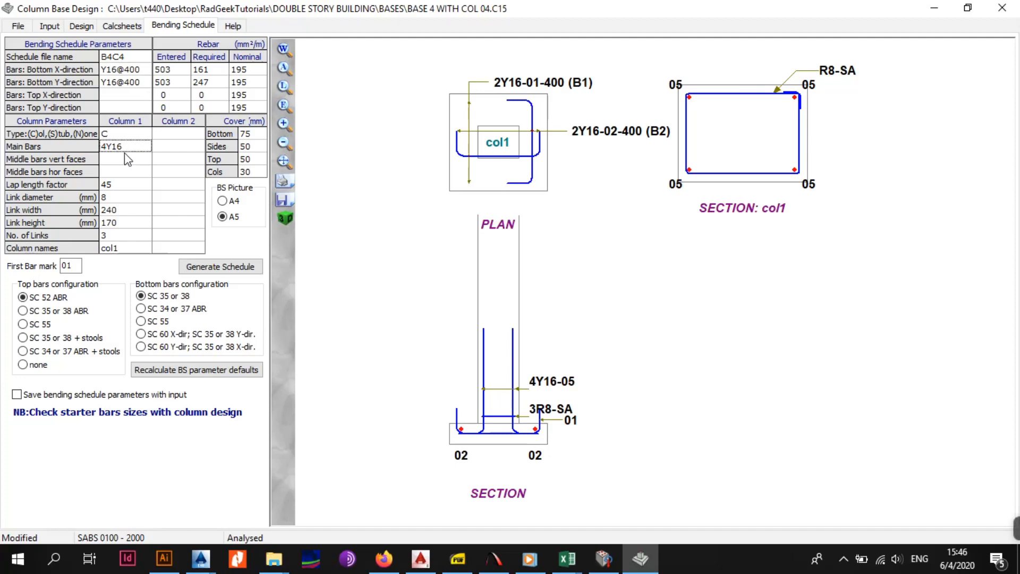
left_click(125, 168)
left_click(126, 196)
left_click(127, 223)
left_click(136, 248)
type("C4")
left_click(139, 235)
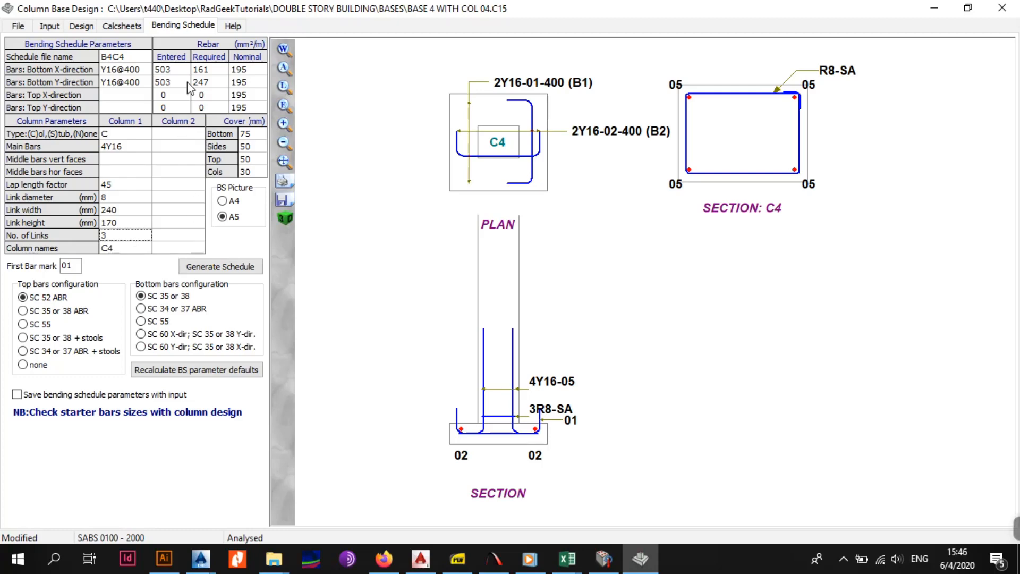
Show the reinforcement in 3D and change the bottom bars in both directions to Y12@400
left_click(285, 217)
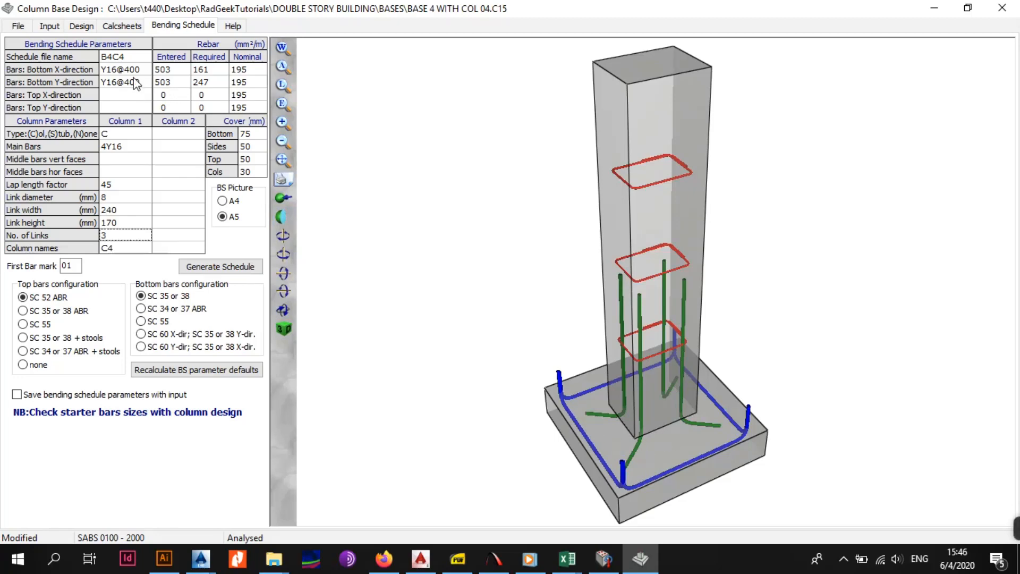
left_click(117, 69)
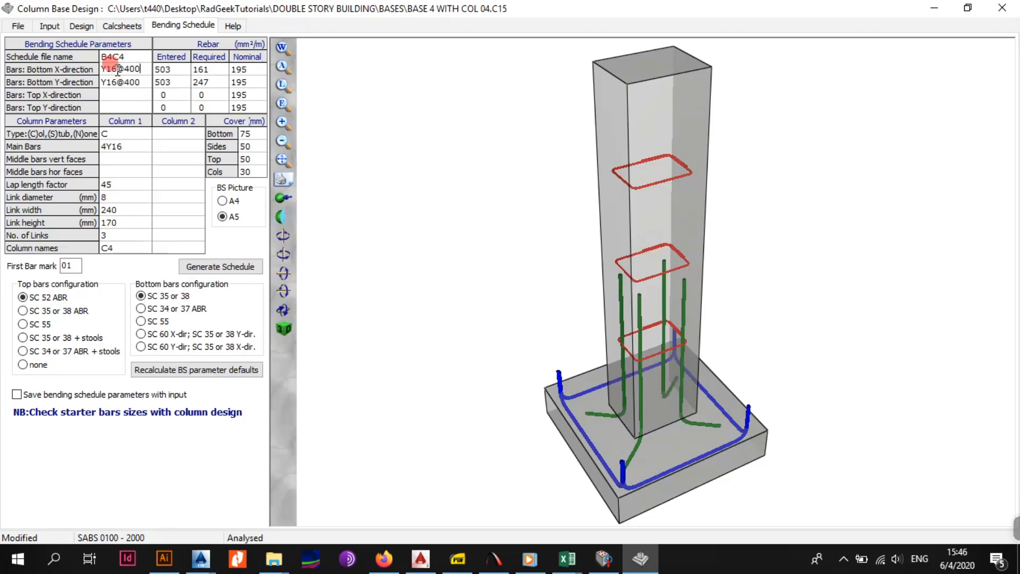
key("Left")
key("Left")
key("Left")
key("Left")
key("BackSpace")
type("2")
left_click(117, 83)
key("BackSpace")
type("2")
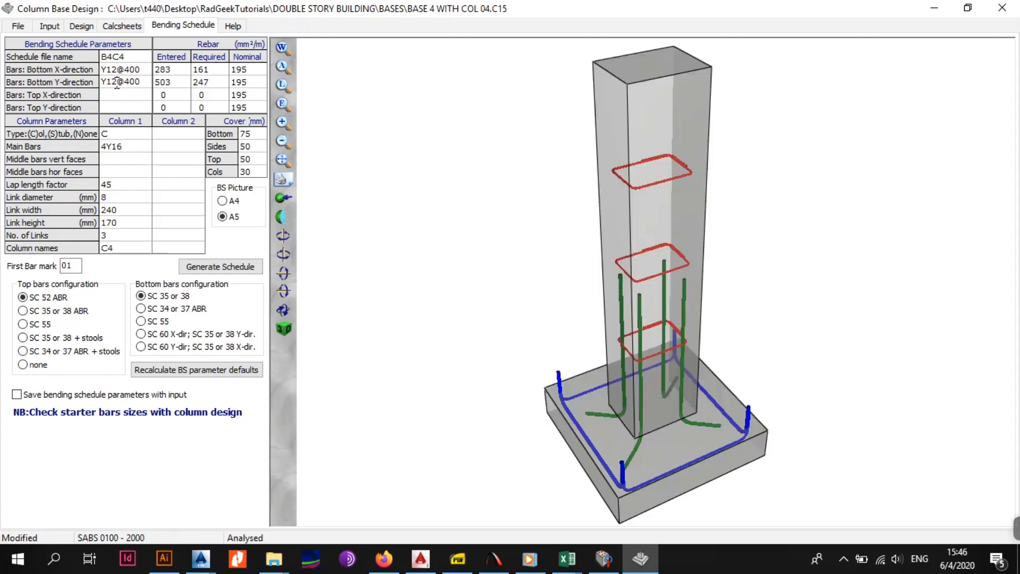
Reduce the spacing of the bottom X-direction bars to 350 mm, giving Y12@350
left_click(142, 70)
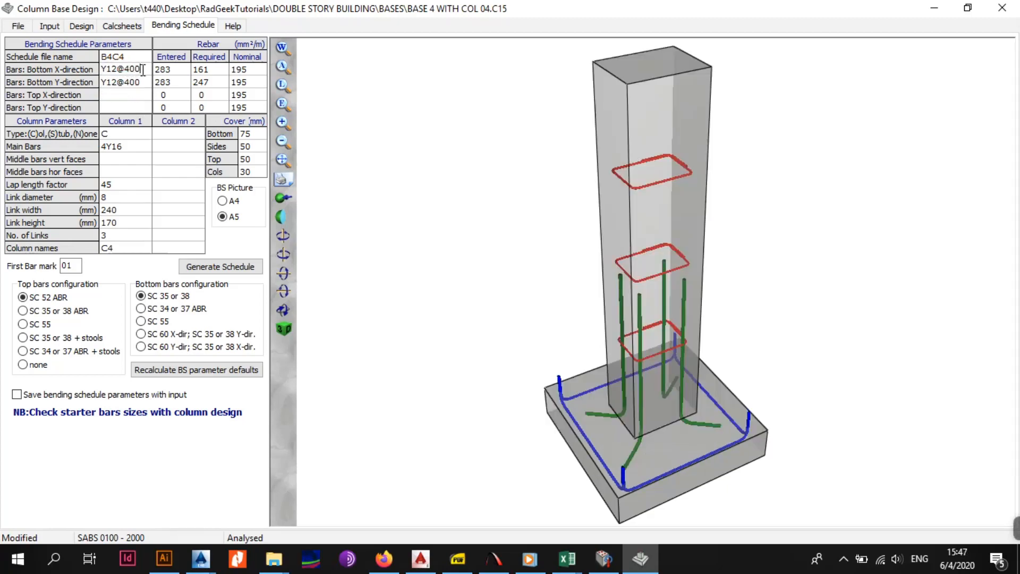
key("BackSpace")
key("BackSpace")
key("BackSpace")
type("2")
key("BackSpace")
type("350")
key("Return")
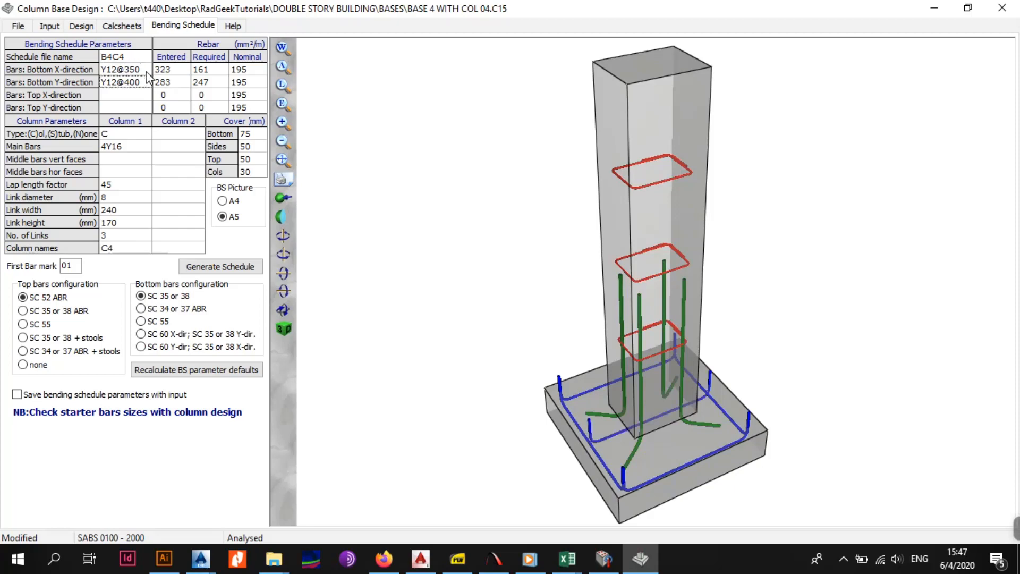
Reduce the spacing of the bottom Y-direction bars to 350 mm, giving Y12@350
left_click(143, 82)
key("BackSpace")
key("BackSpace")
key("BackSpace")
type("350")
key("Return")
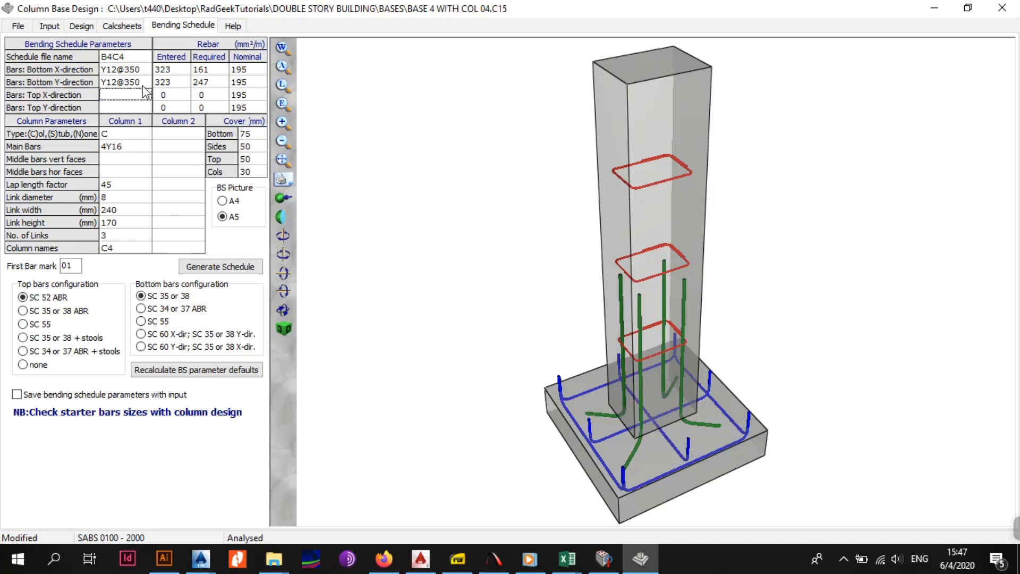
left_click(163, 83)
Generate the B4C4 bending schedule, then return to the parameters and rotate the 3D reinforcement model slightly
left_click(221, 266)
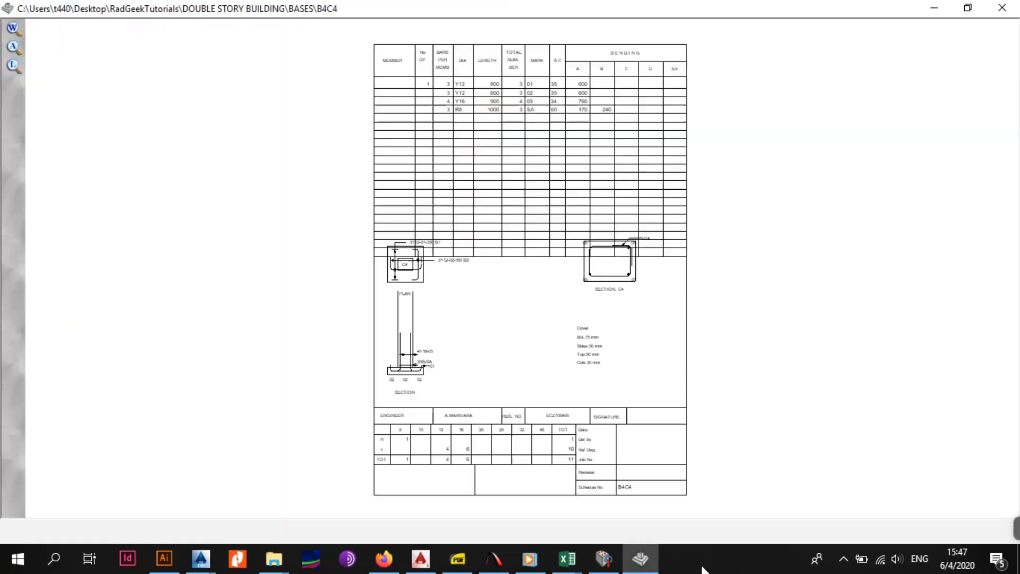
left_click(983, 530)
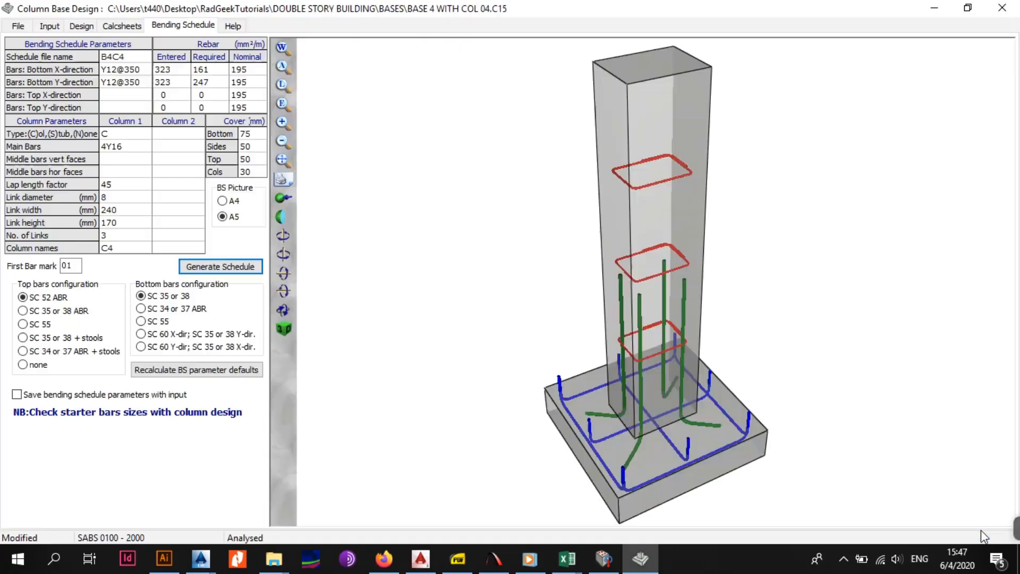
left_click(171, 95)
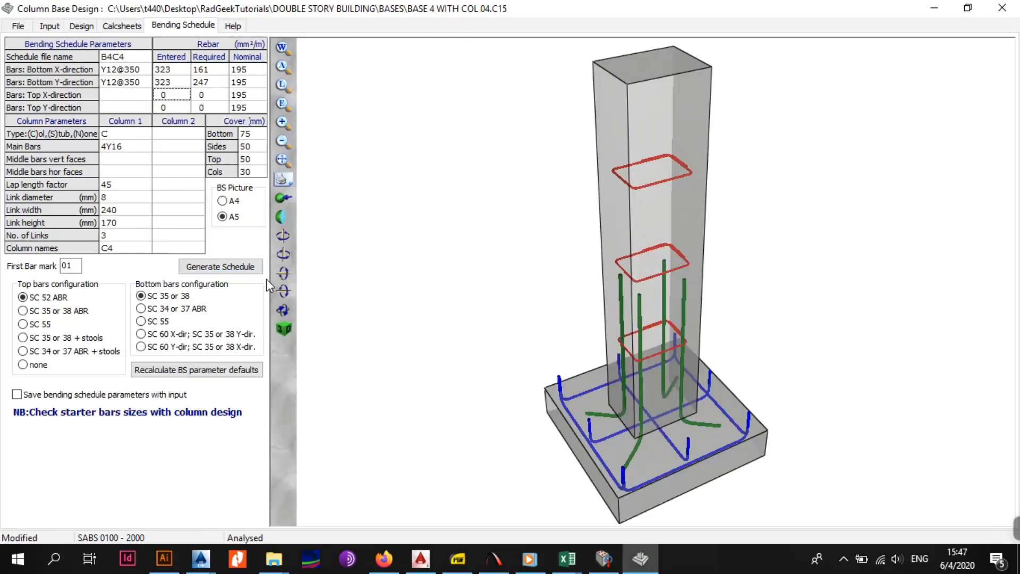
left_click(283, 254)
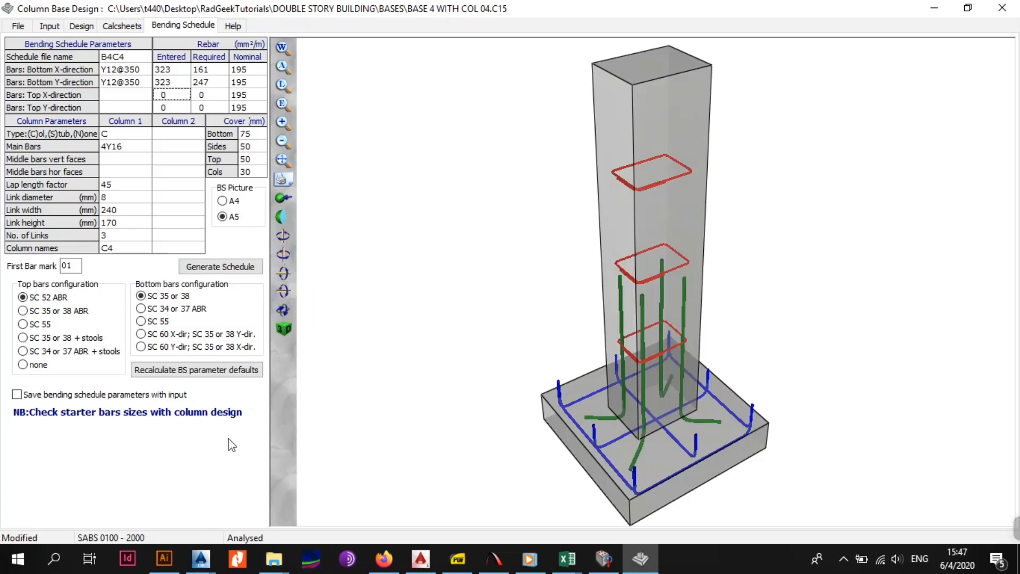
Switch to File Explorer, go up from TAKEDOWNS to the BASES folder and group its files by type
left_click(274, 558)
left_click(337, 502)
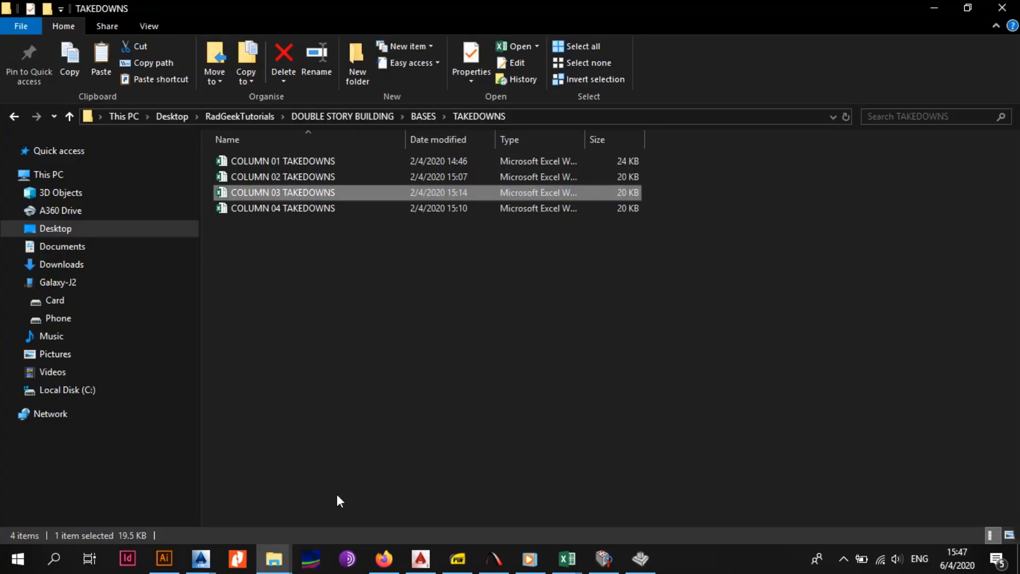
left_click(71, 116)
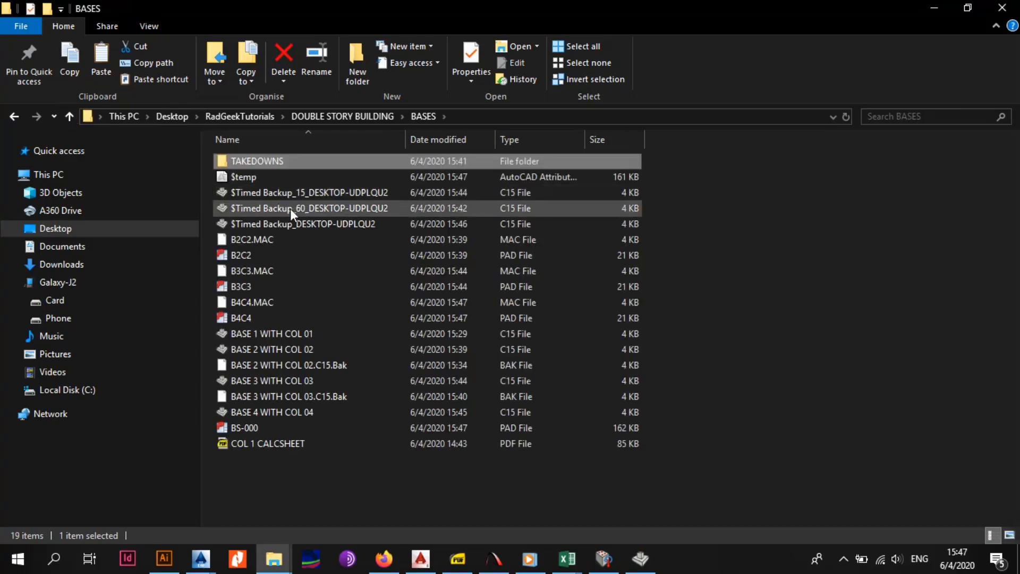
left_click(152, 25)
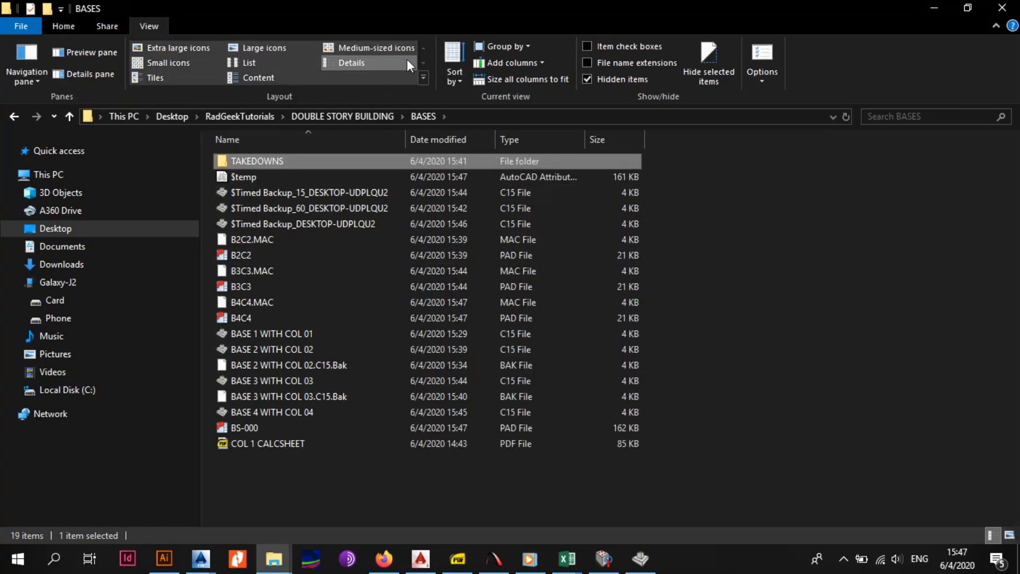
left_click(499, 47)
left_click(515, 100)
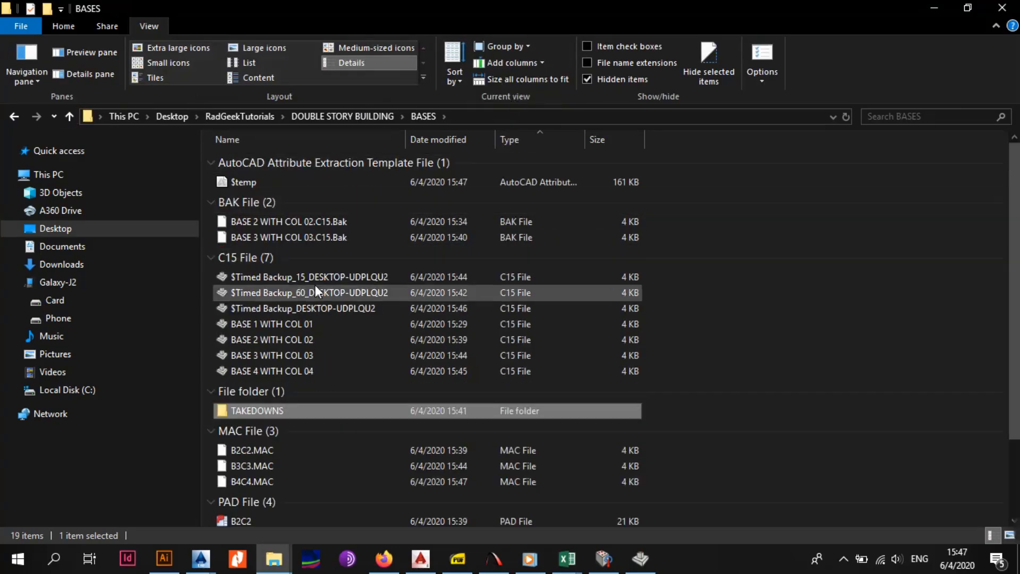
scroll(315, 285, "down", 2)
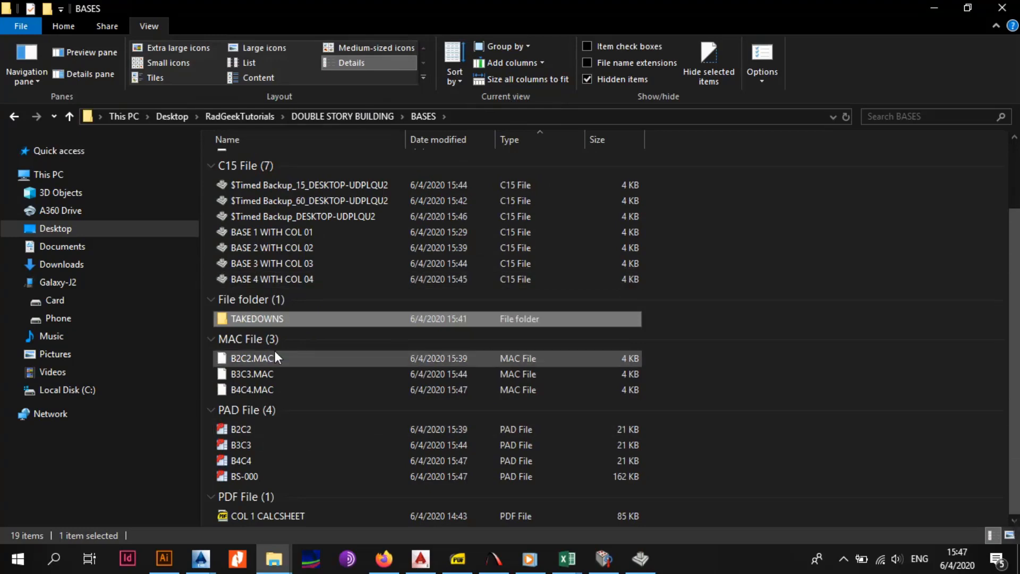